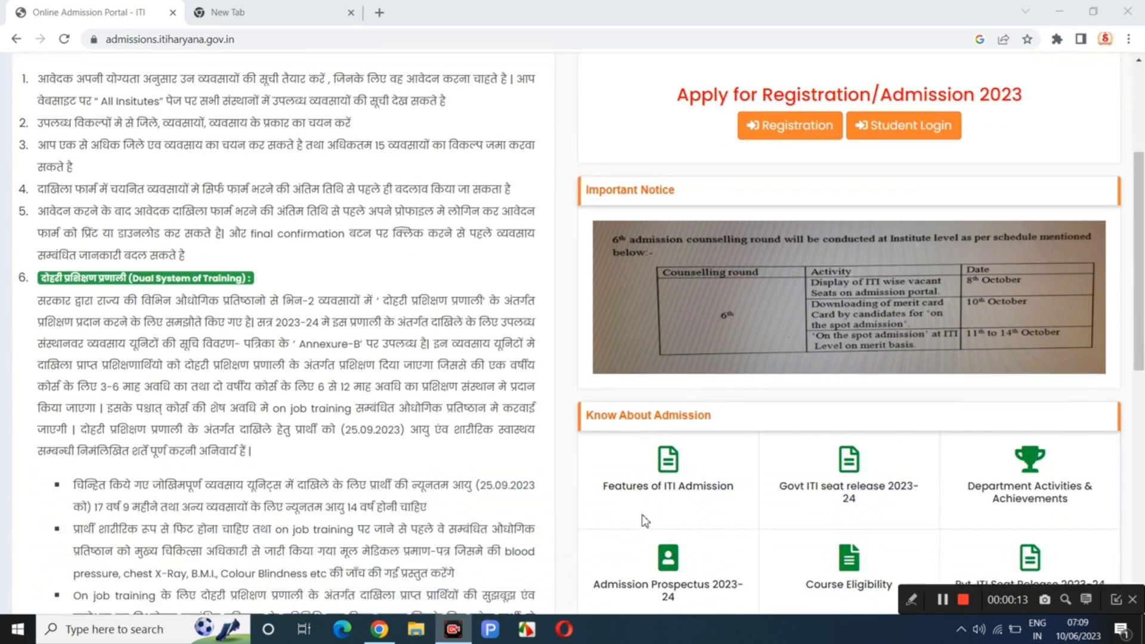
Search Google for 'iti haryana' in the new tab, open the Online Admission Portal - ITI result, and return to the first tab
scroll(644, 520, up, 4)
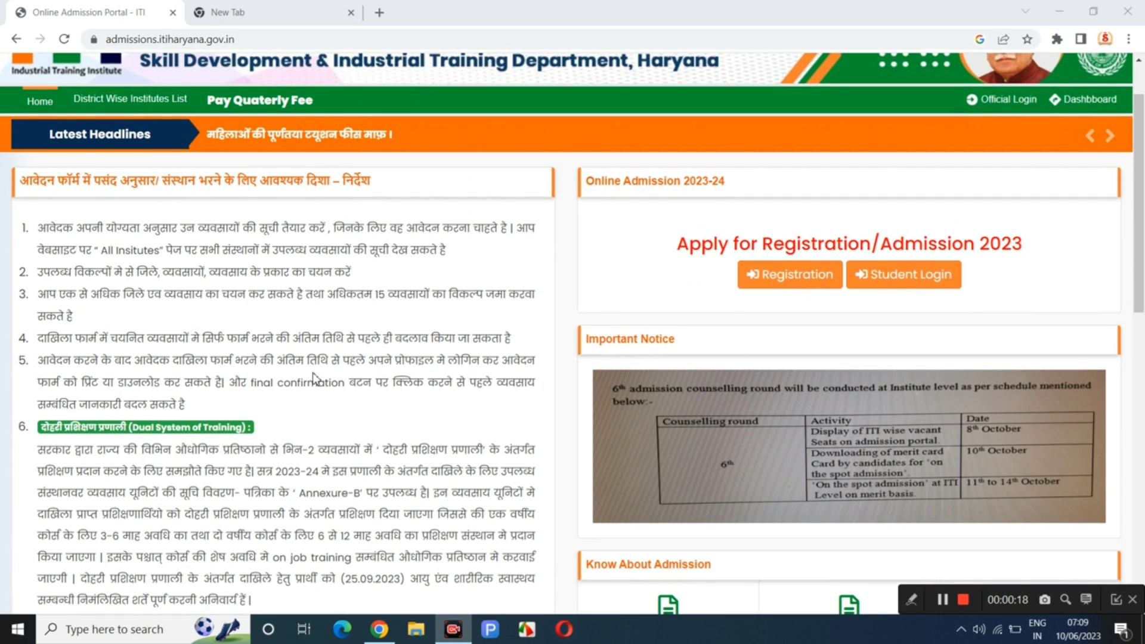
scroll(314, 378, down, 5)
scroll(316, 380, down, 4)
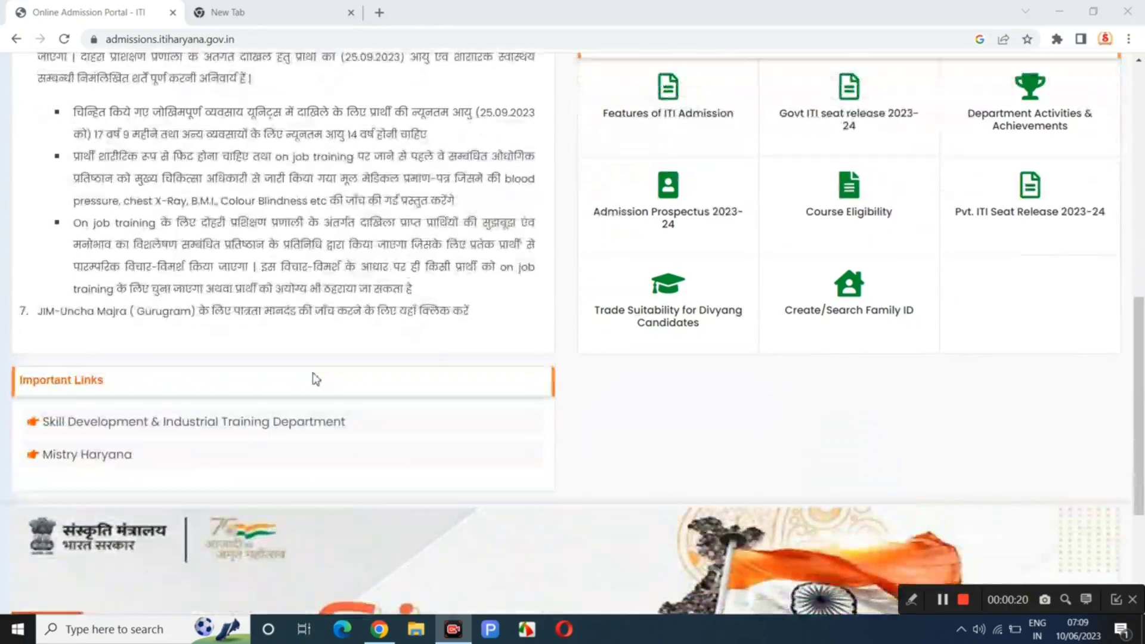
scroll(316, 379, up, 10)
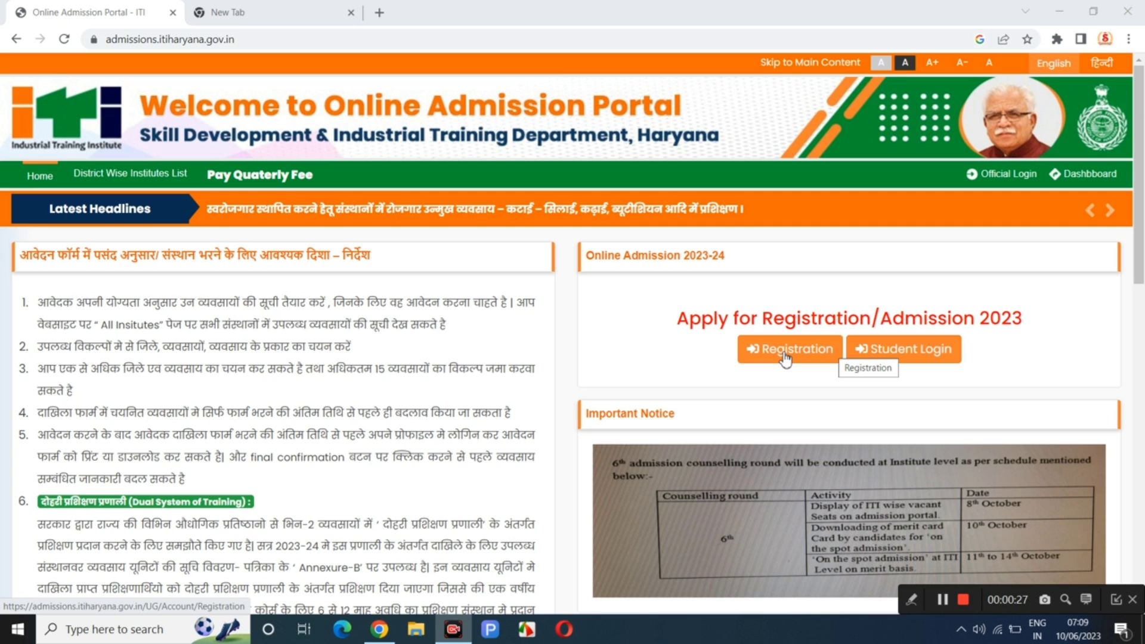
click(233, 9)
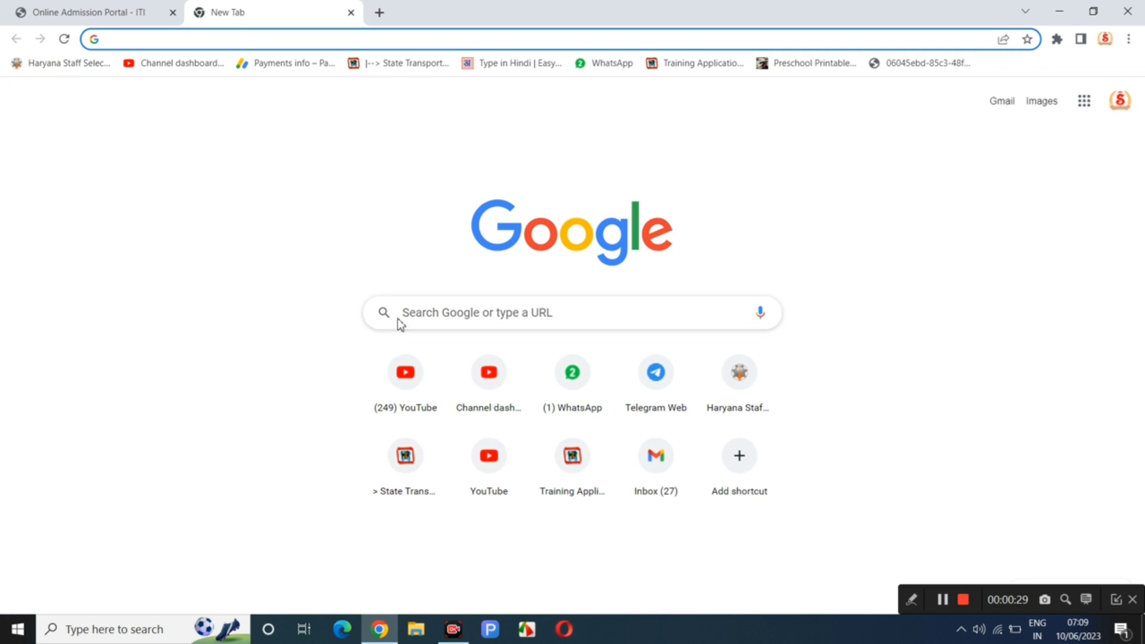
click(400, 323)
click(416, 348)
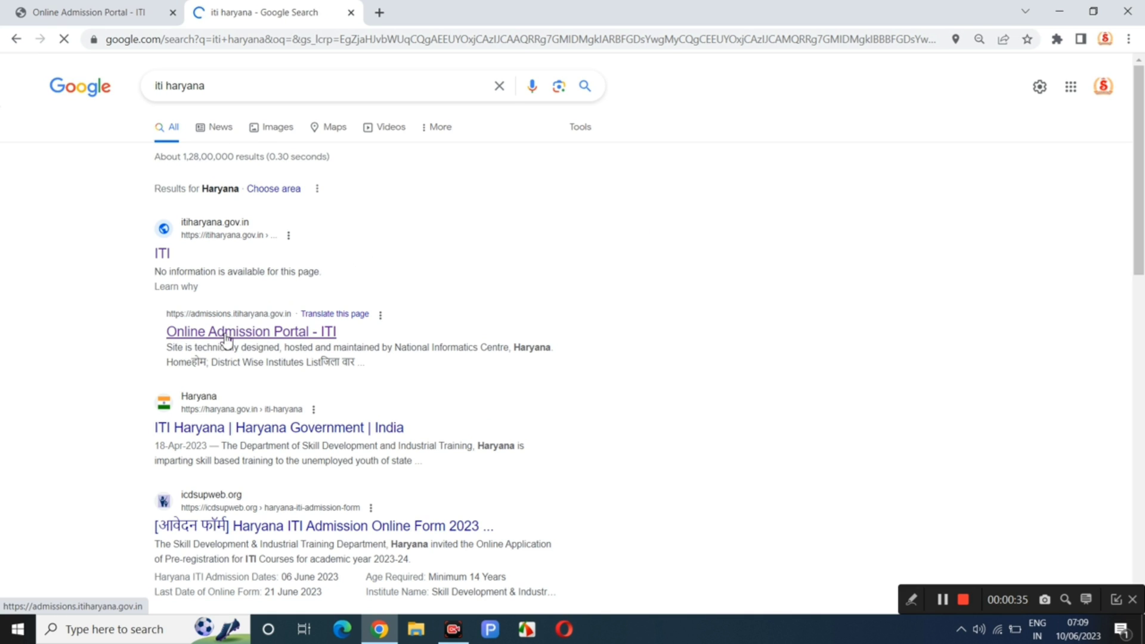
click(298, 338)
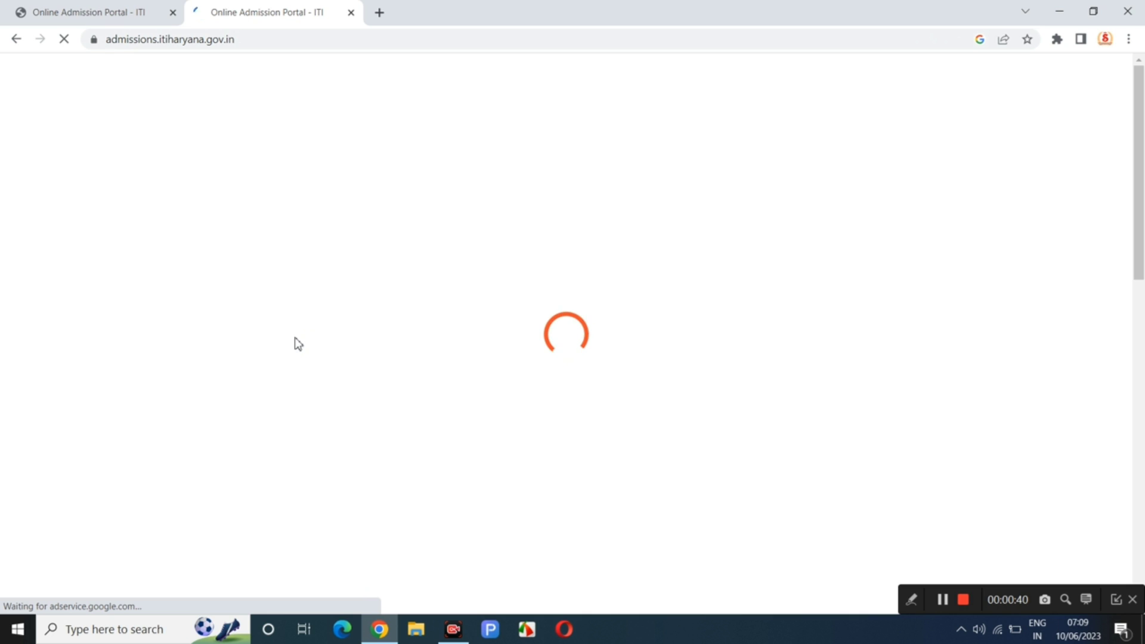
click(68, 16)
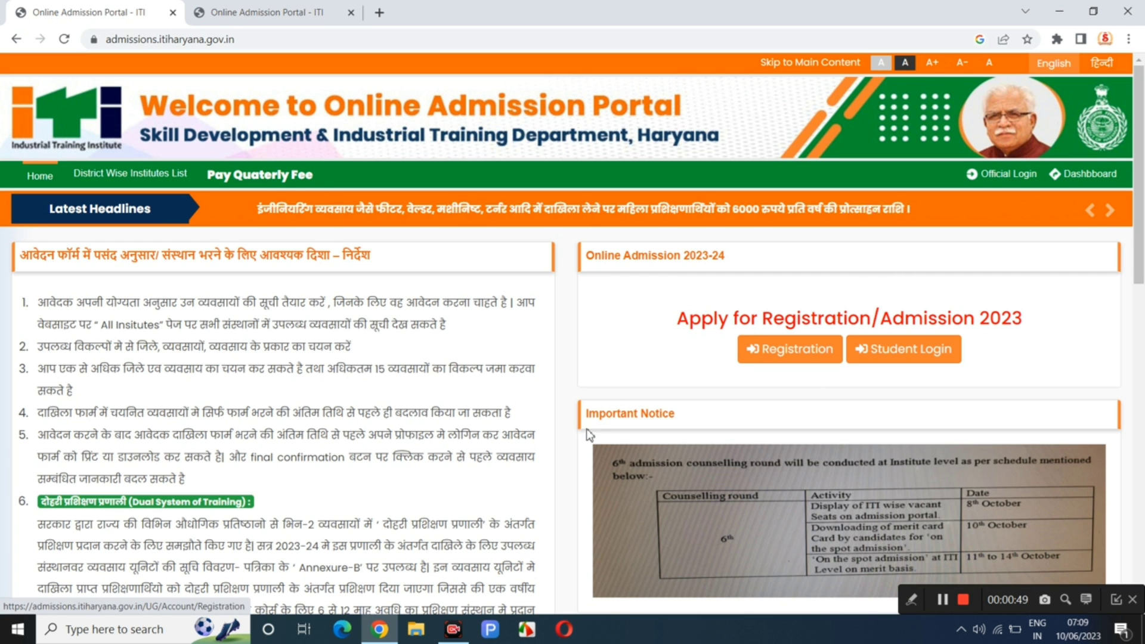
Browse the Know About Admission tiles, then start a new application with Registration in the first portal tab
scroll(601, 420, down, 2)
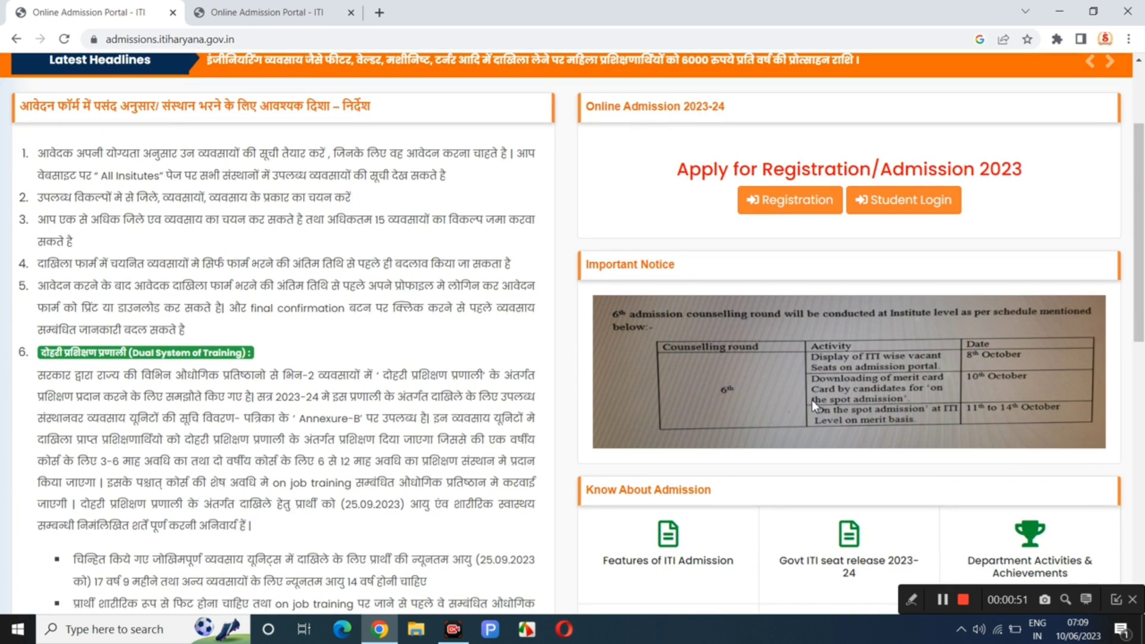
scroll(811, 400, down, 1)
scroll(813, 416, down, 1)
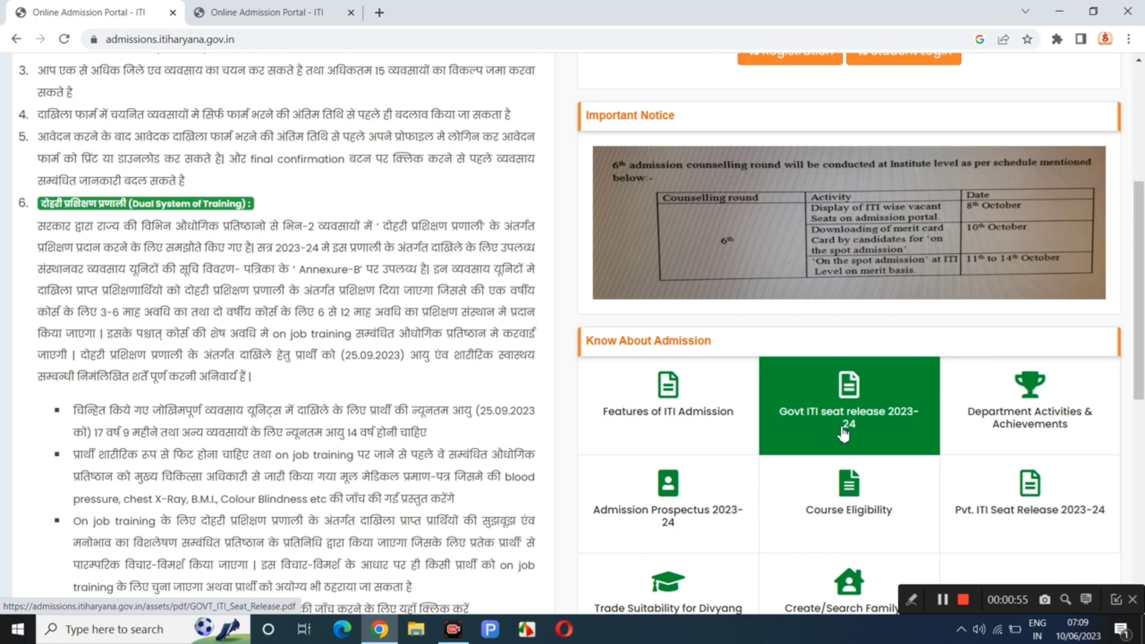
scroll(843, 433, down, 1)
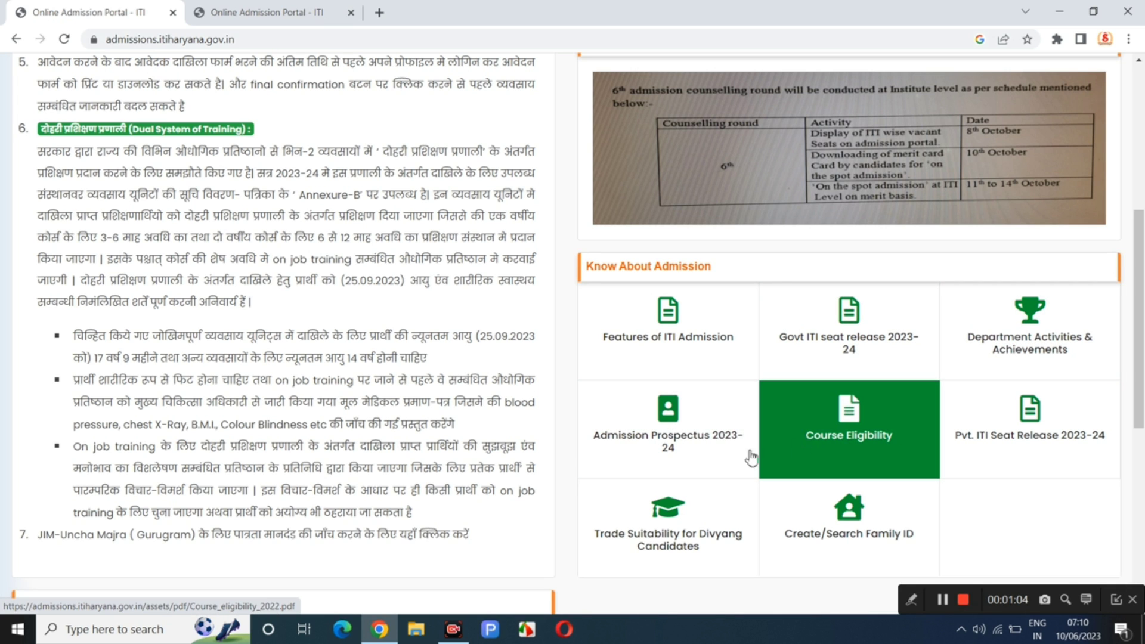
scroll(754, 525, up, 6)
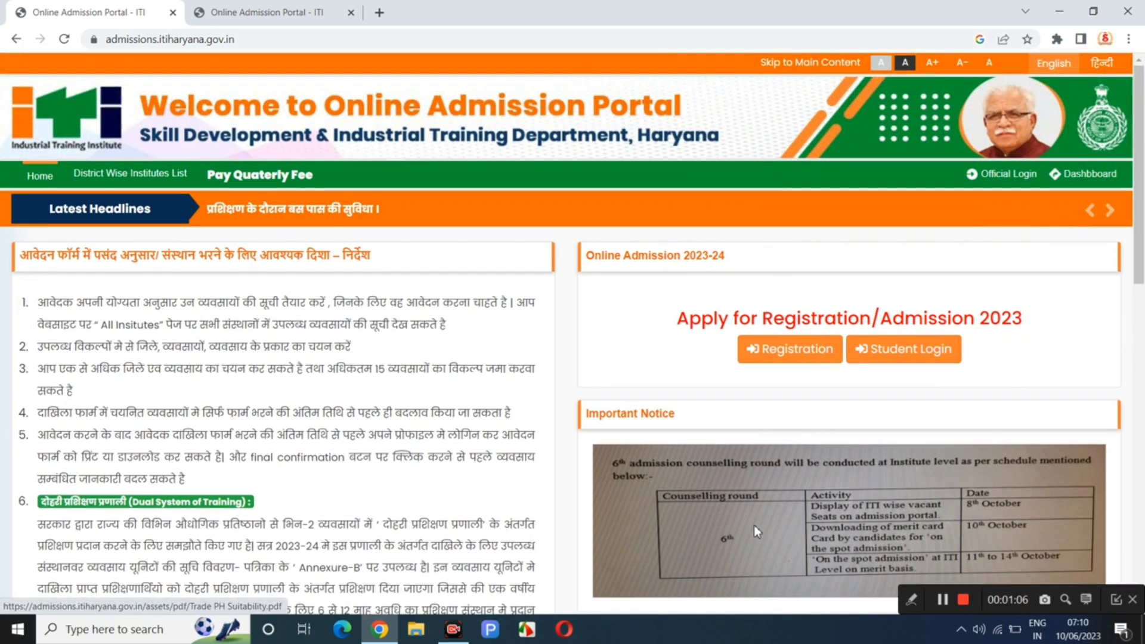
click(270, 12)
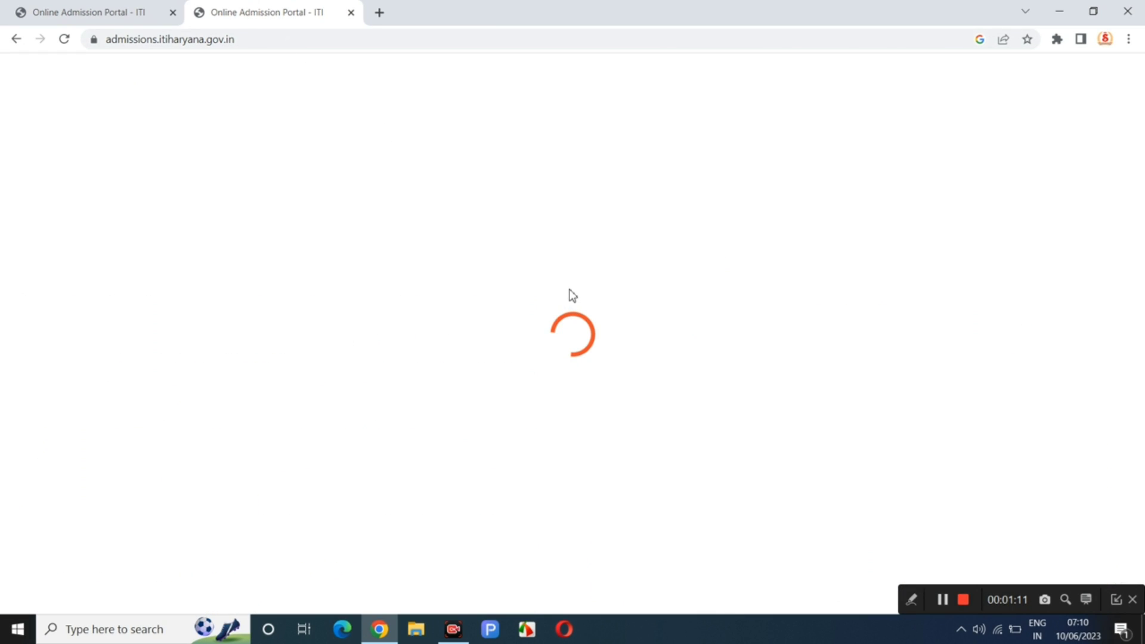
click(93, 12)
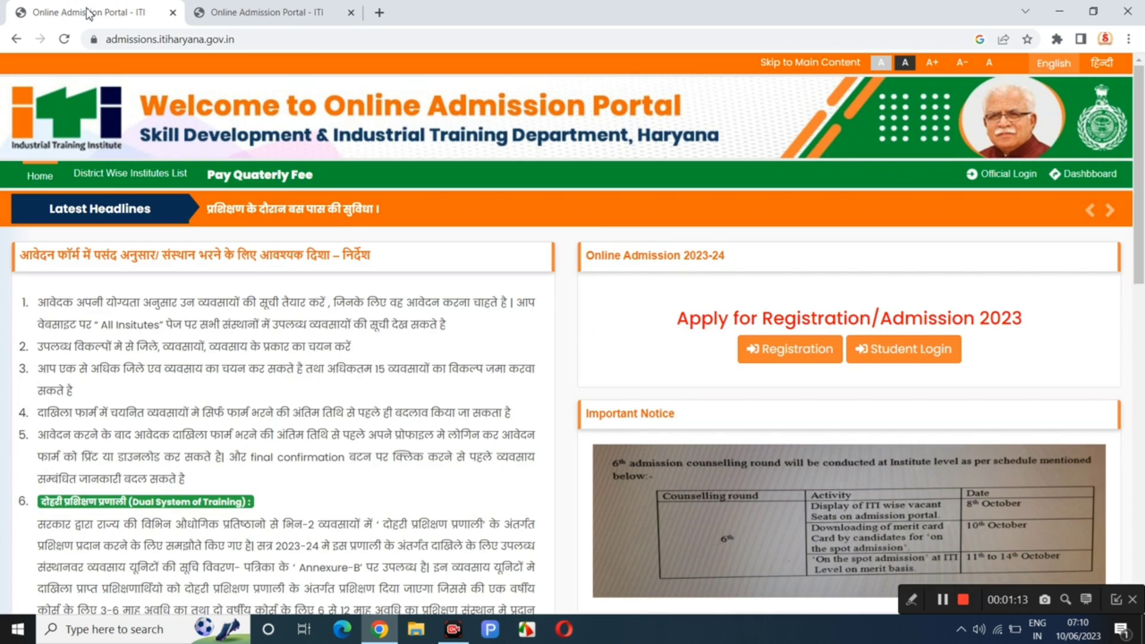
click(758, 348)
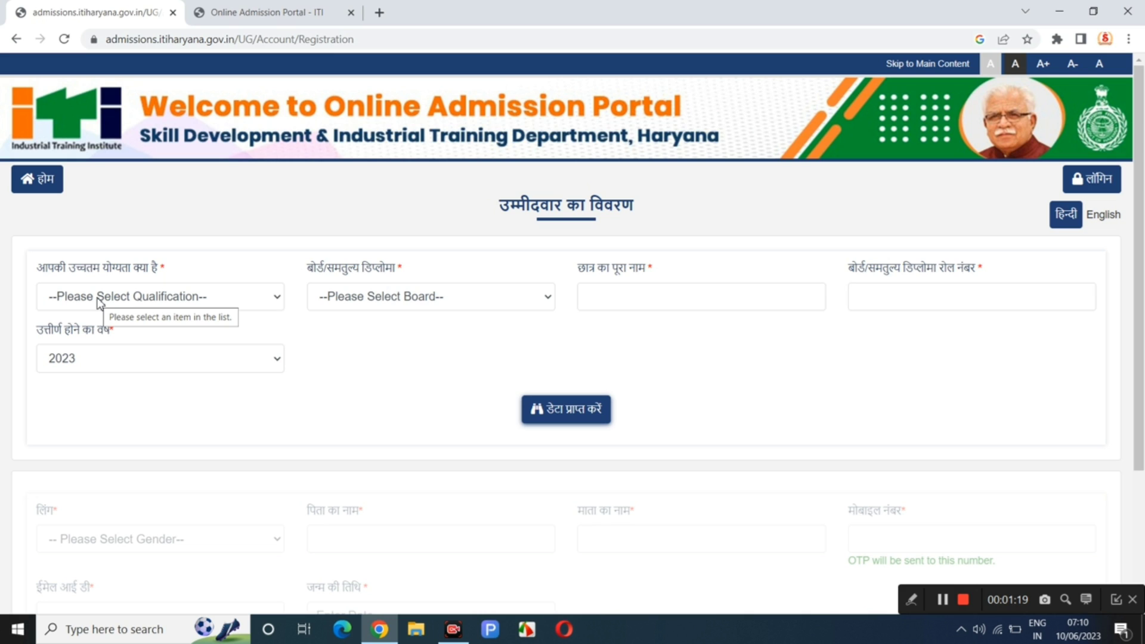
Choose Secondary (10th) and Haryana Board, then enter the student's name, roll number and 2008 passing year
click(100, 303)
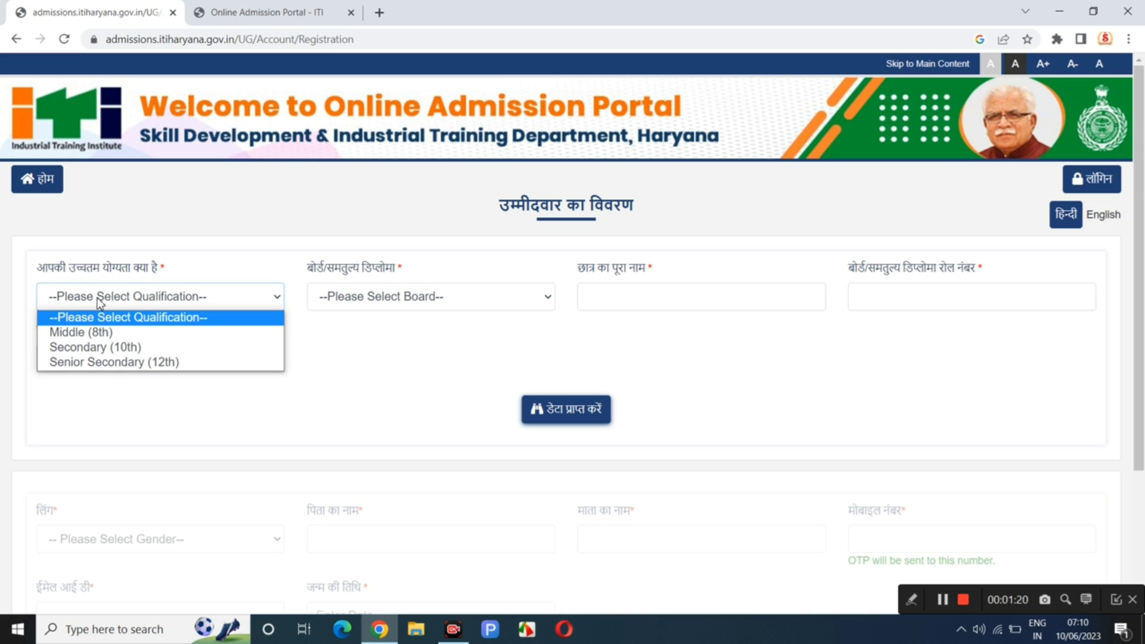
click(95, 348)
click(416, 304)
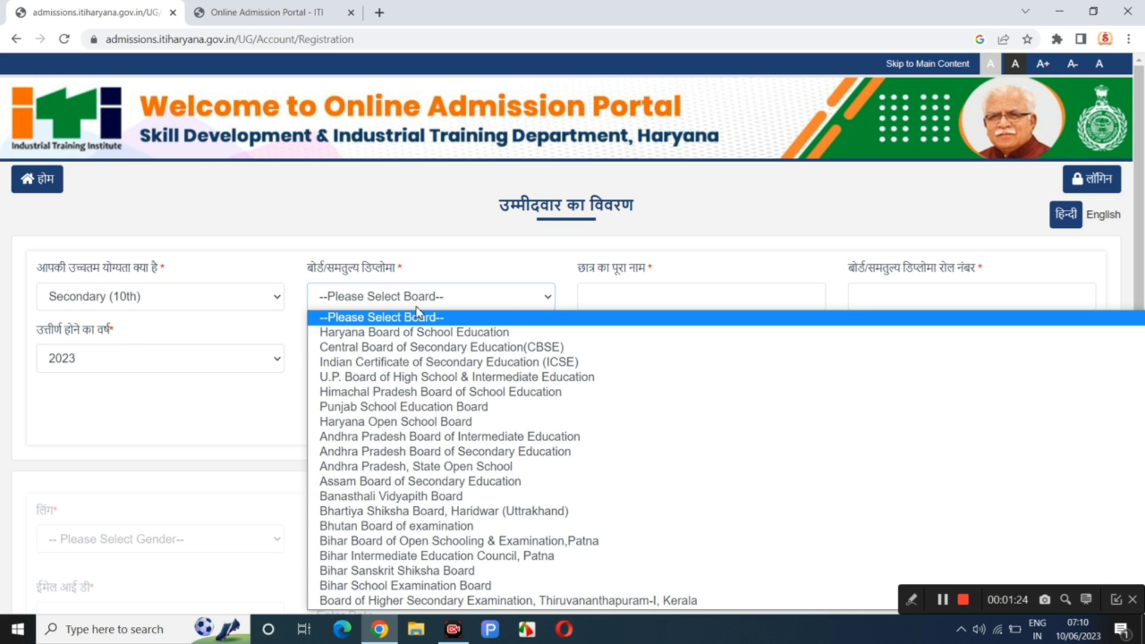
click(401, 332)
click(656, 289)
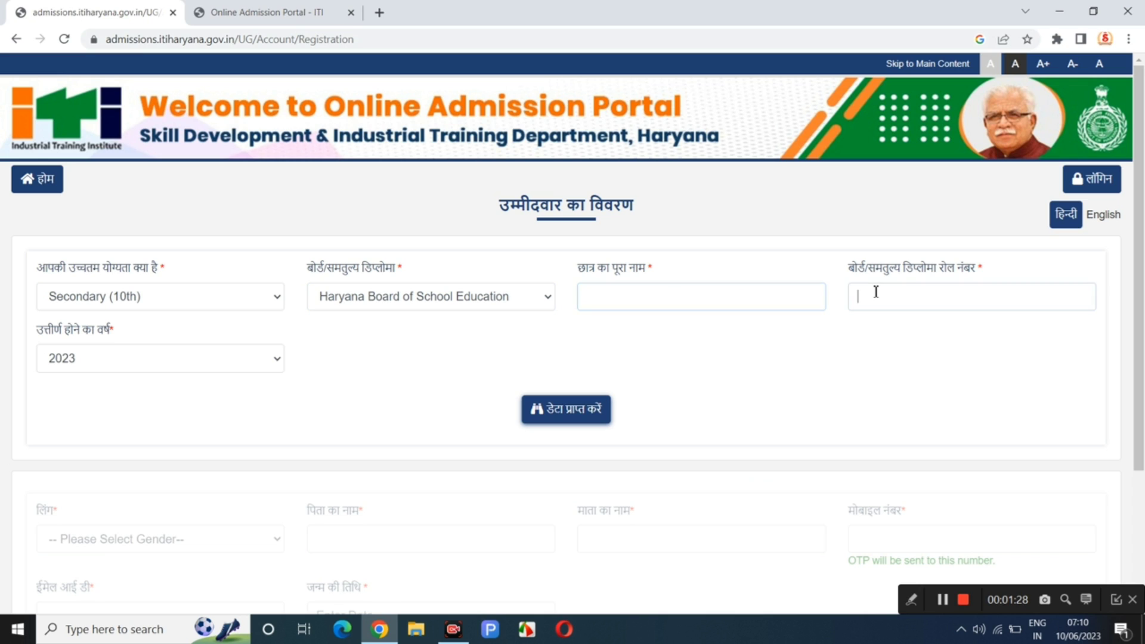
click(859, 297)
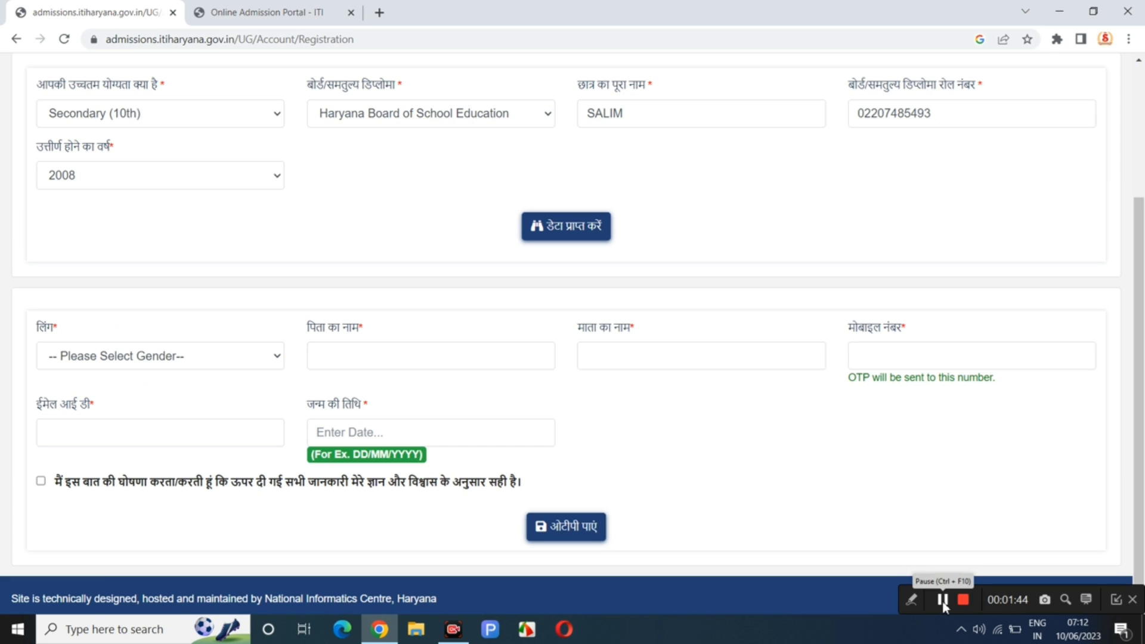
Set gender to Male and fill in the father's name, mother's name and mobile number
click(129, 358)
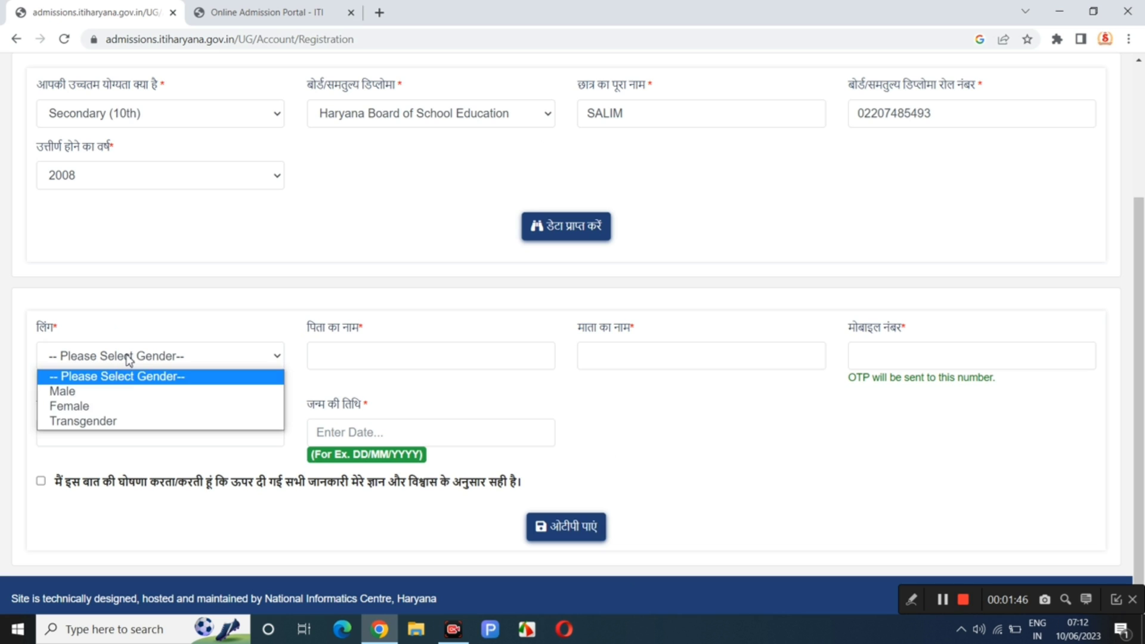
click(63, 393)
click(347, 358)
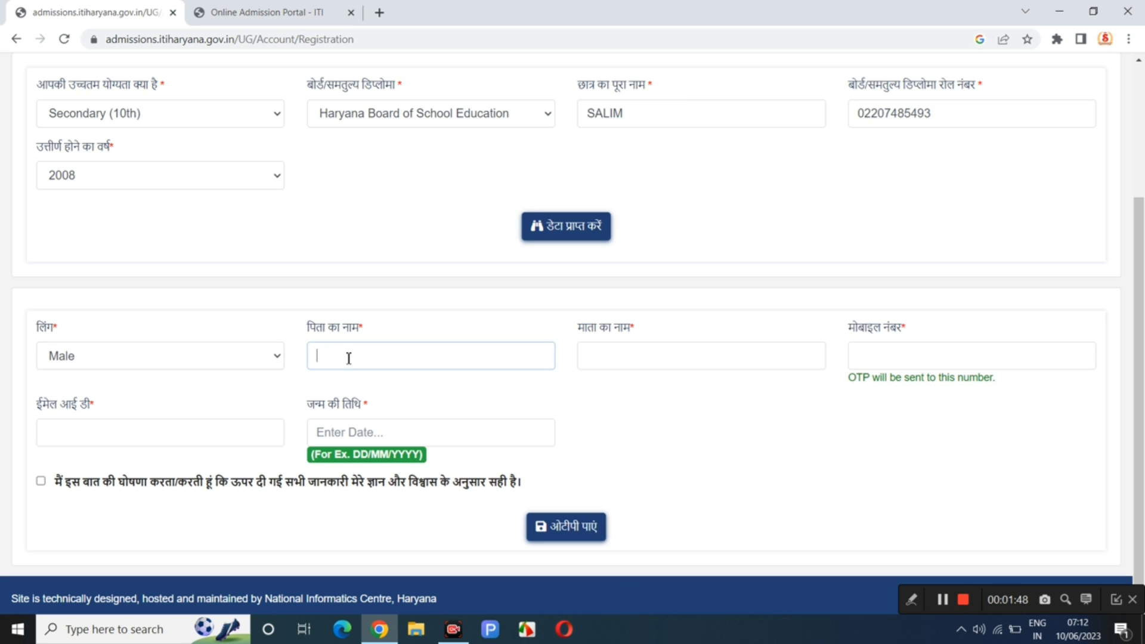
click(639, 356)
click(918, 351)
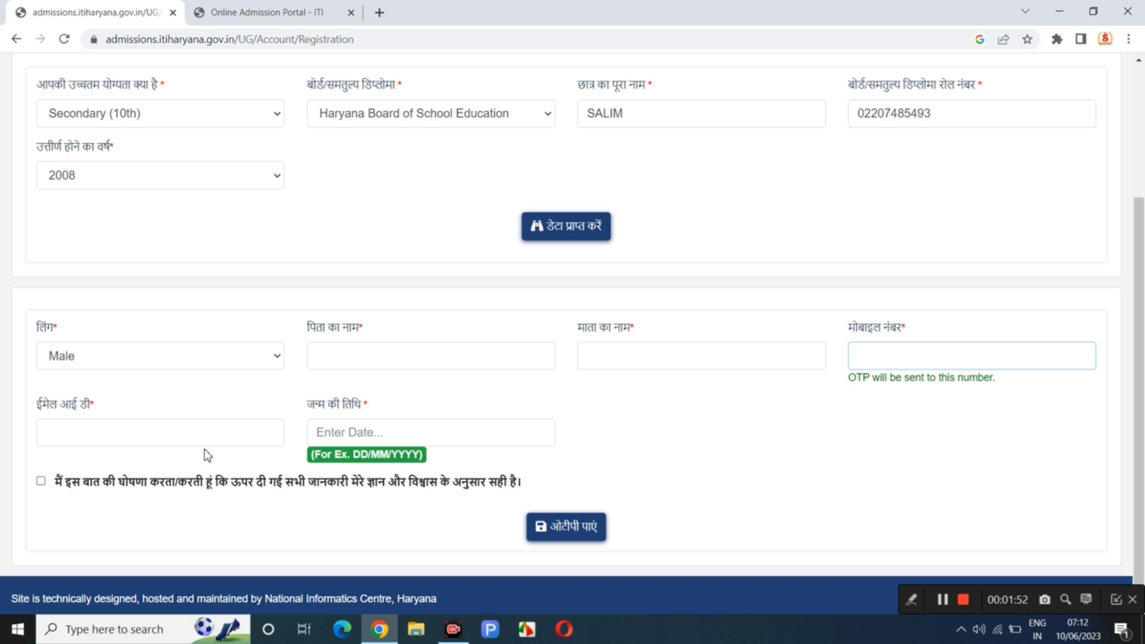
Add the e-mail and date of birth, accept the declaration, and request the verification OTP
click(177, 437)
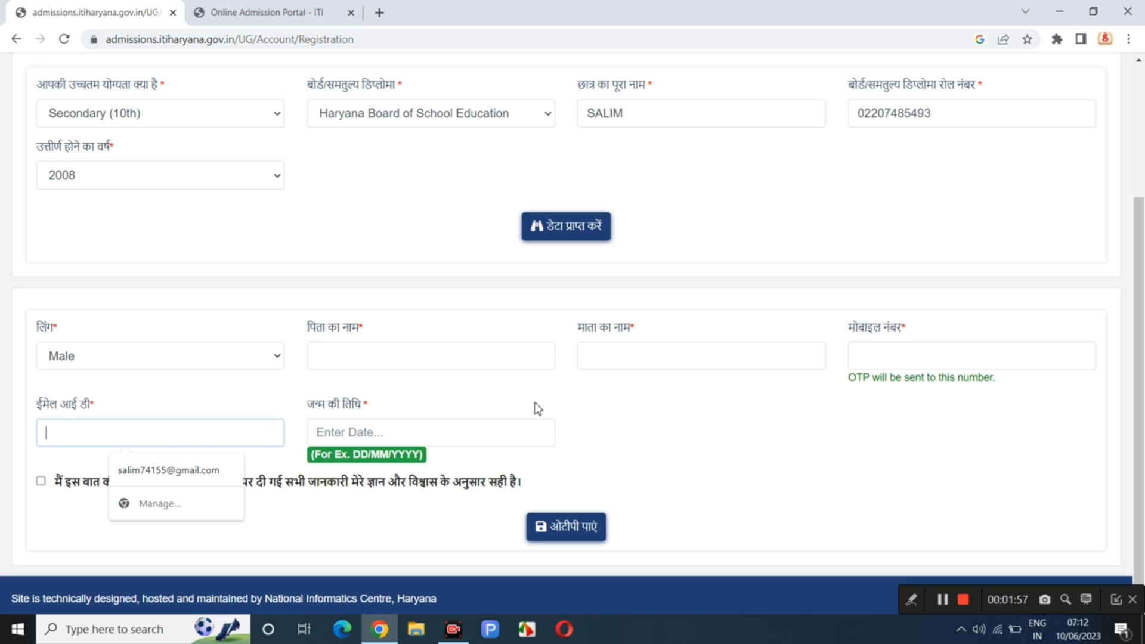
click(447, 442)
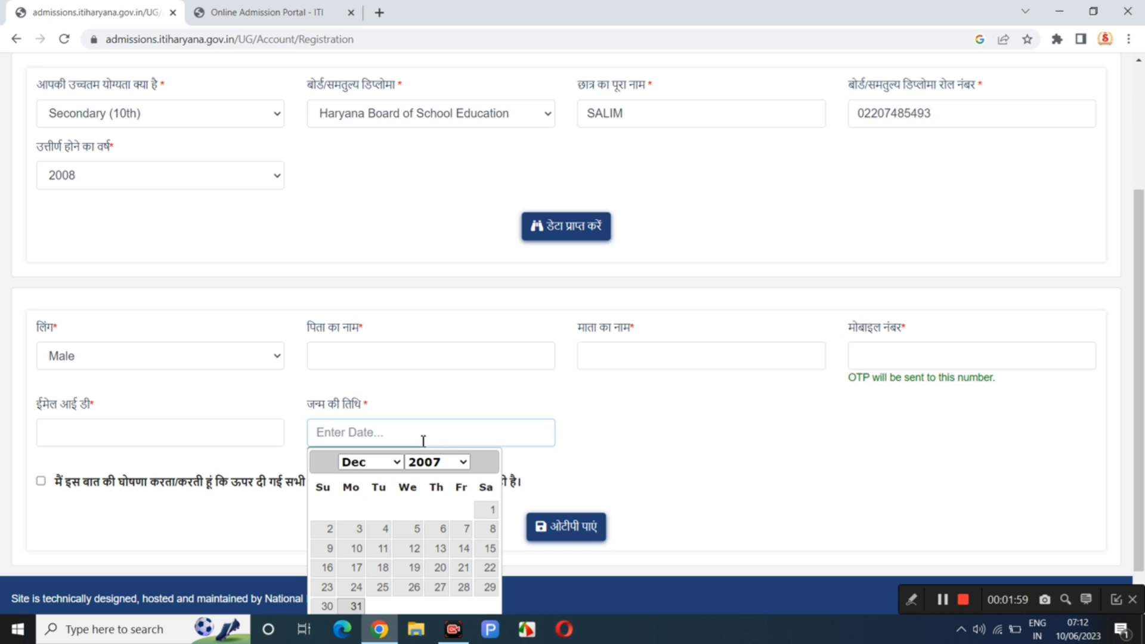
click(40, 482)
click(560, 537)
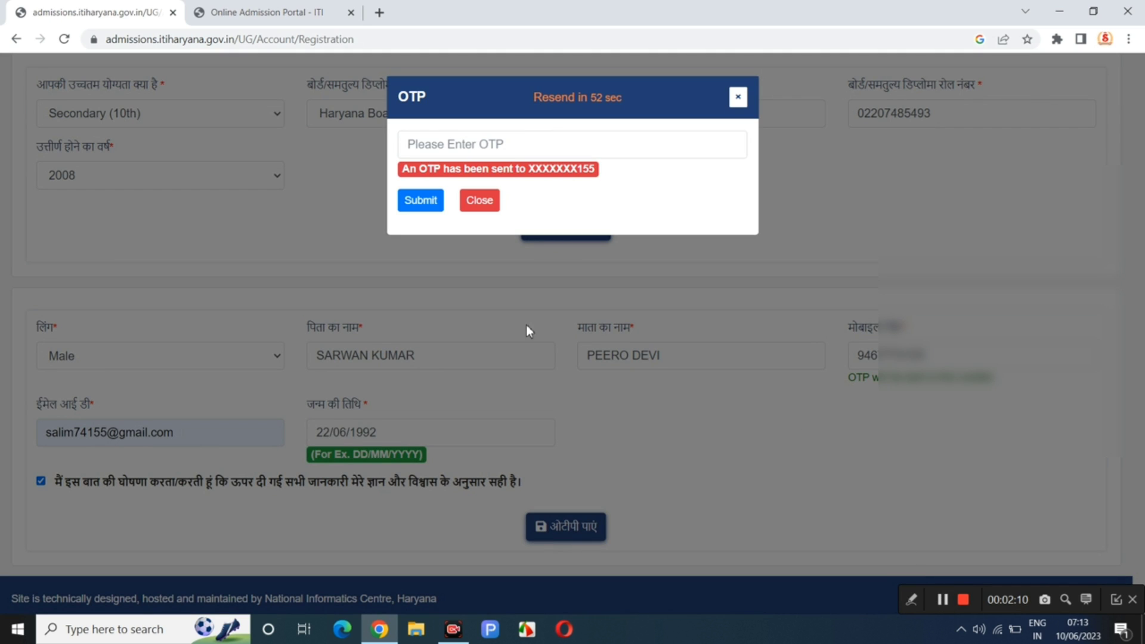
Enter the received OTP in the dialog and submit it to complete registration
click(454, 143)
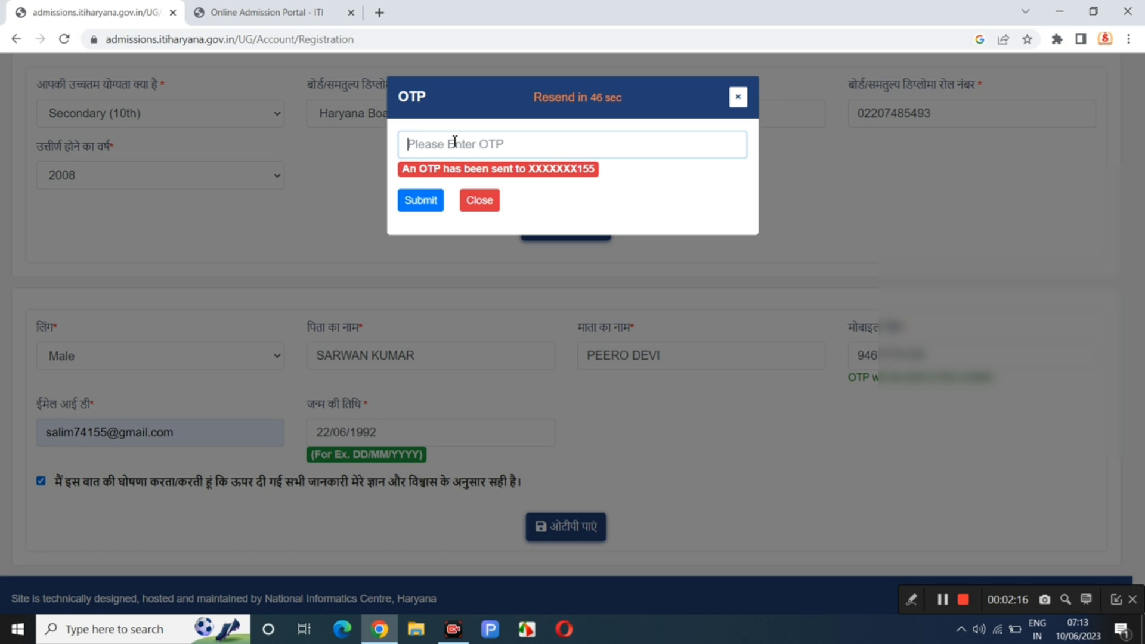
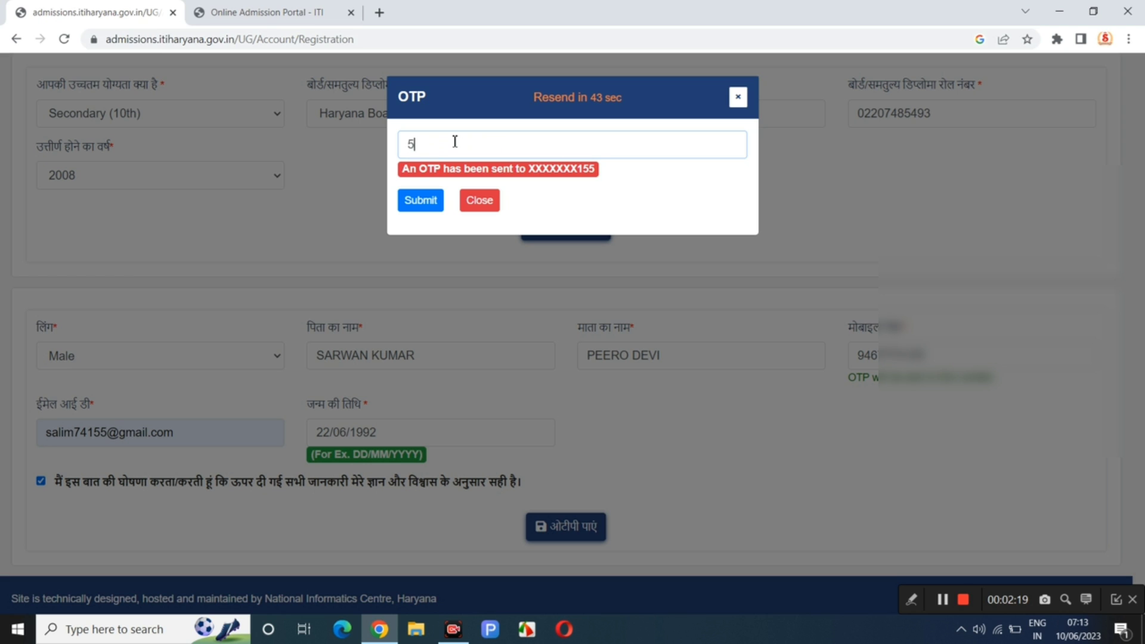
right_click(454, 142)
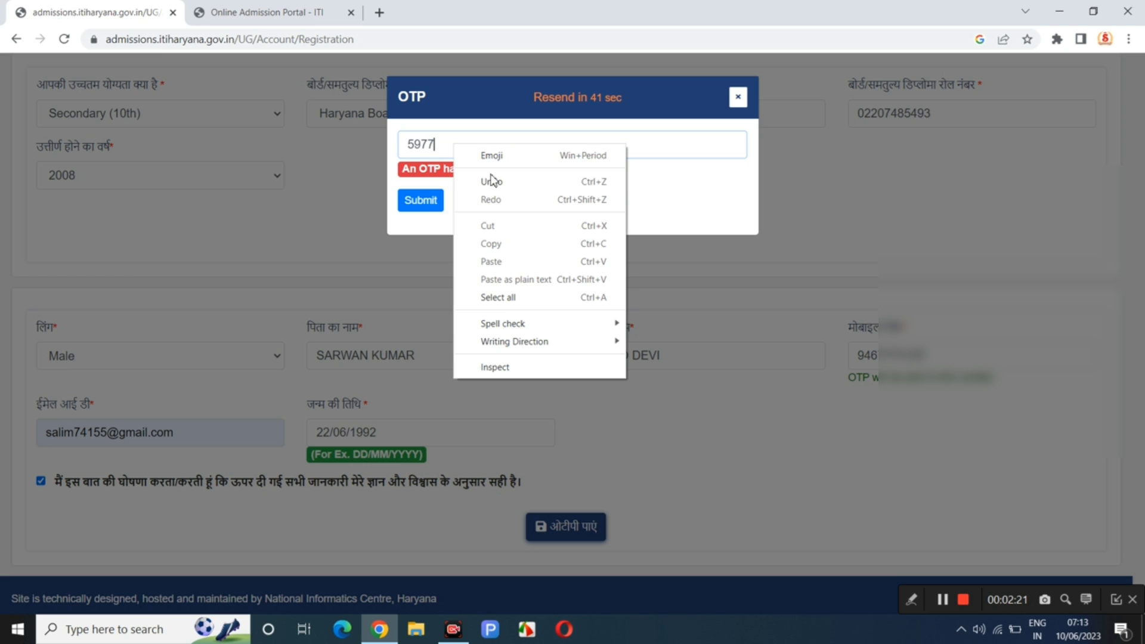
click(419, 203)
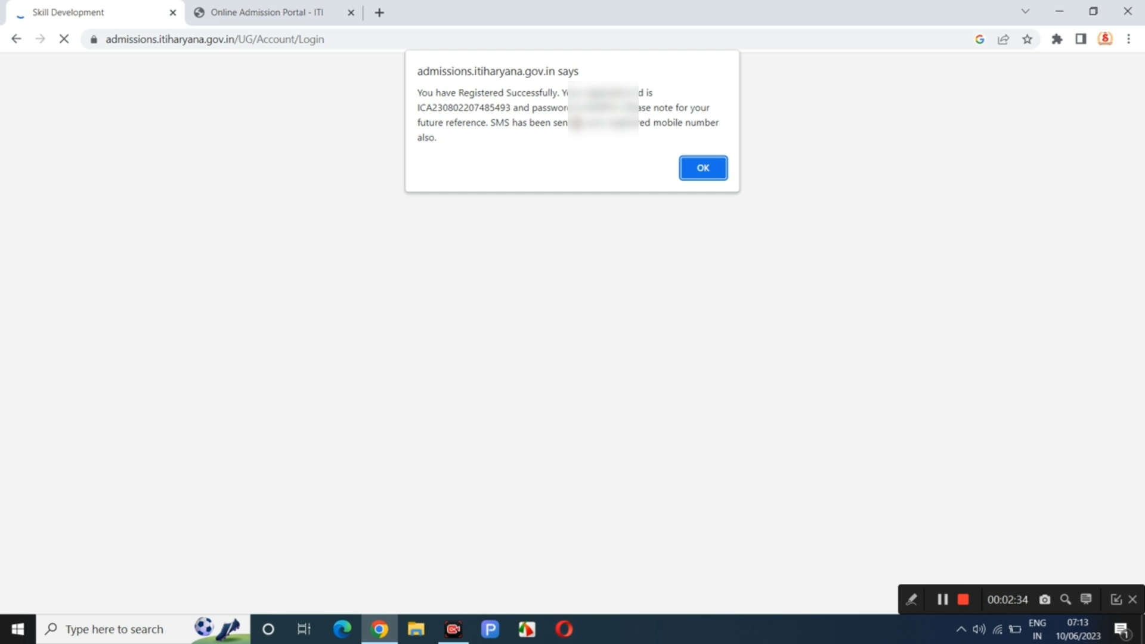
Copy the new registration ID from the success message, dismiss it, and log in to reach Personal Details
drag(508, 109, 428, 108)
right_click(429, 108)
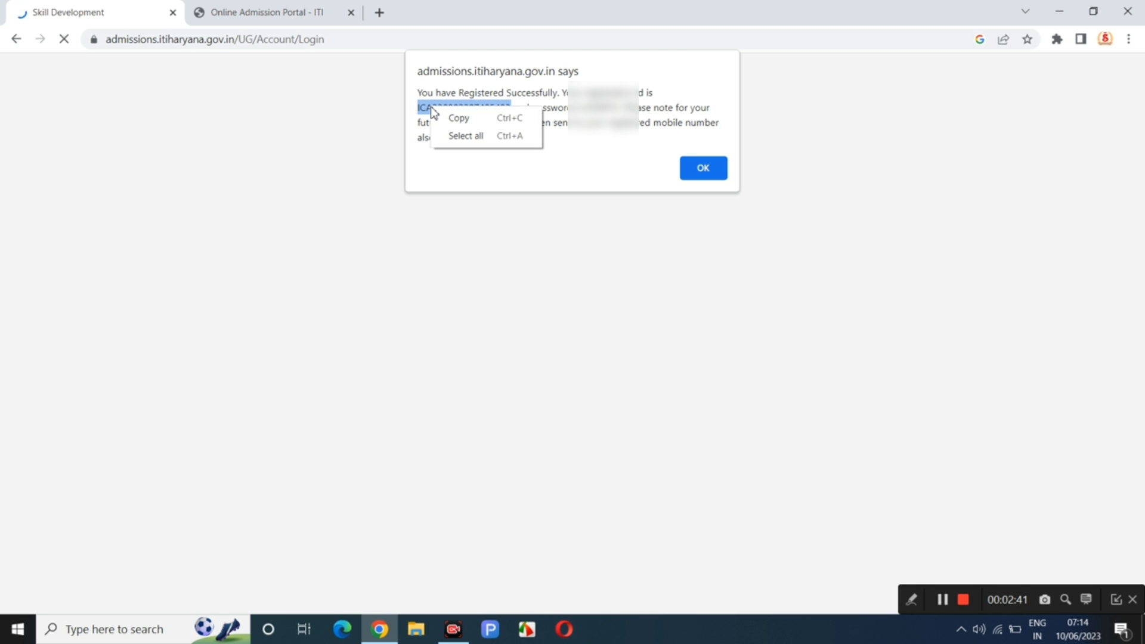
click(445, 121)
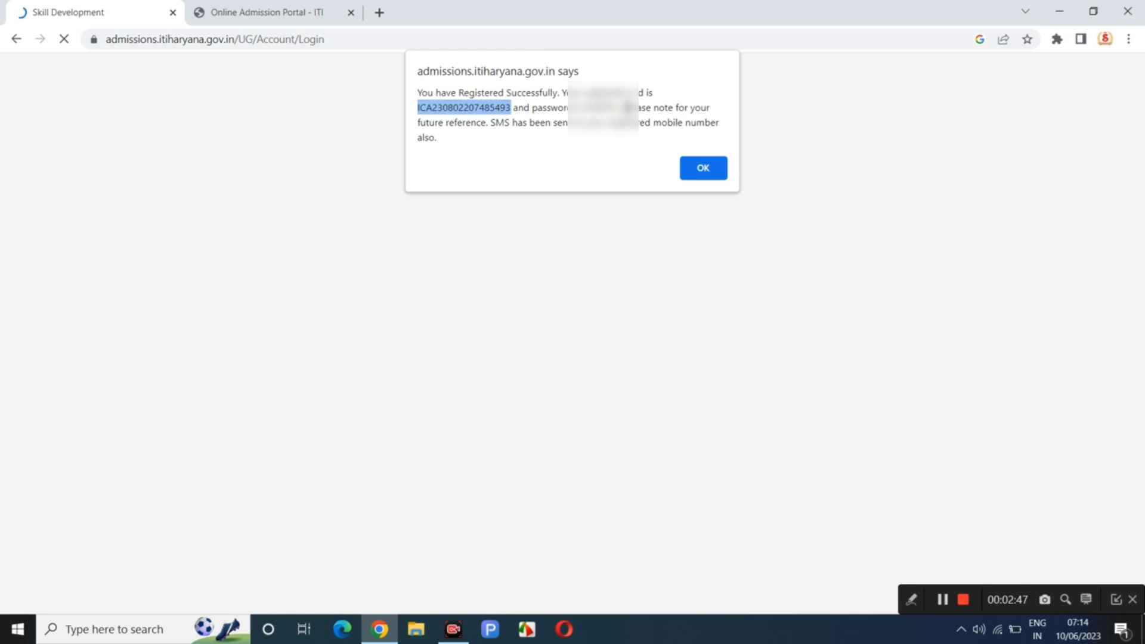
click(22, 636)
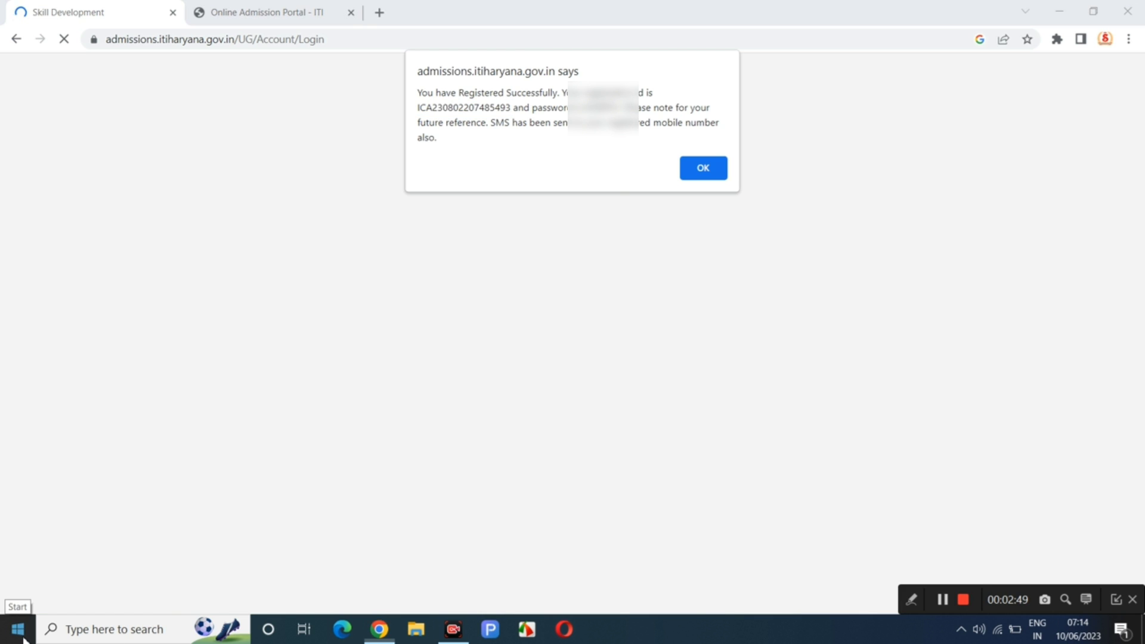
click(943, 599)
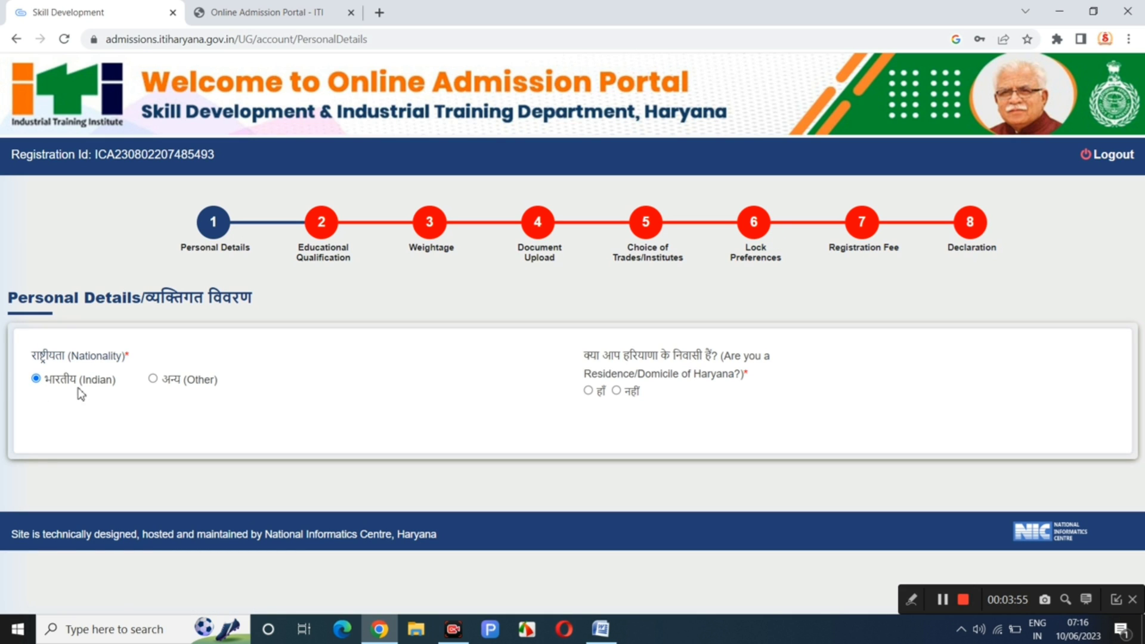
Answer हाँ to Haryana domicile, look up the family record by Aadhaar Id, and verify the OTP
click(589, 392)
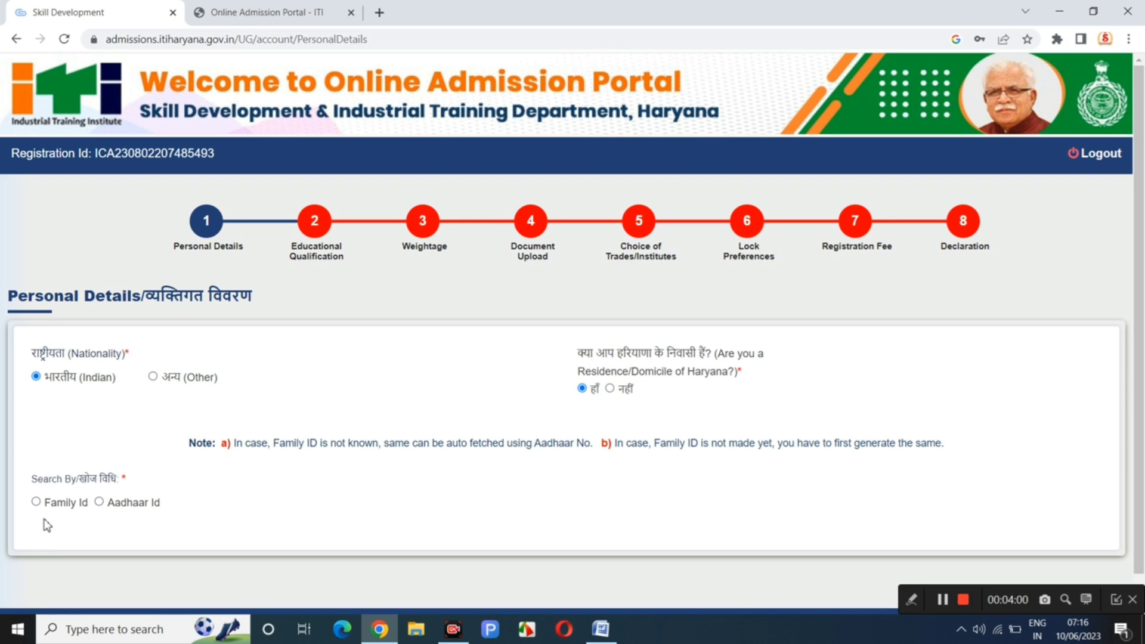
click(99, 502)
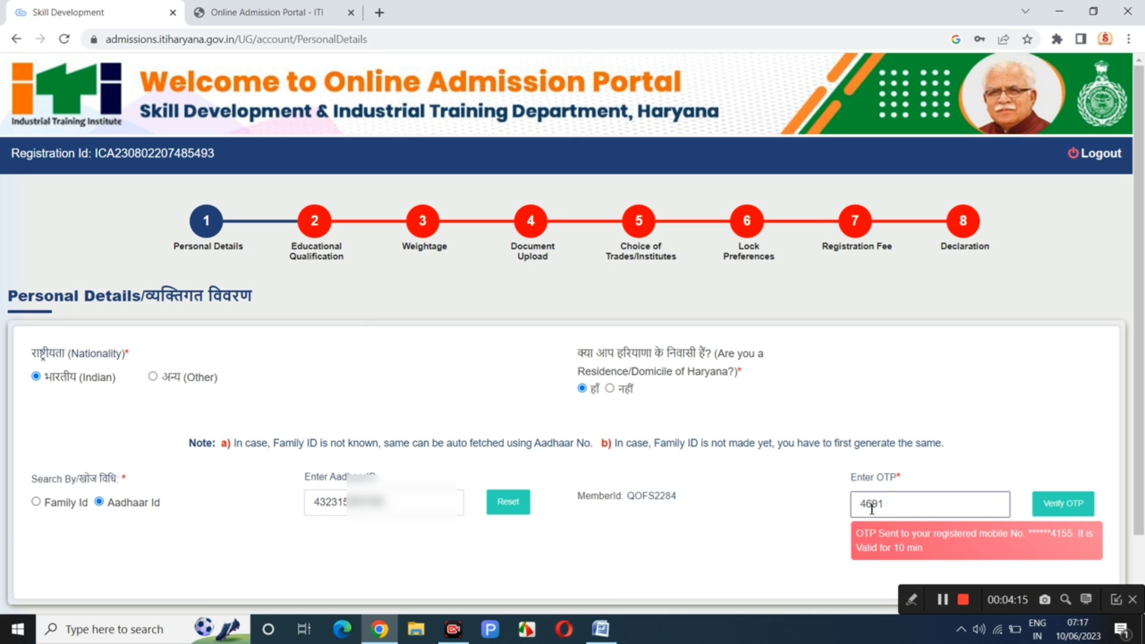
click(1068, 513)
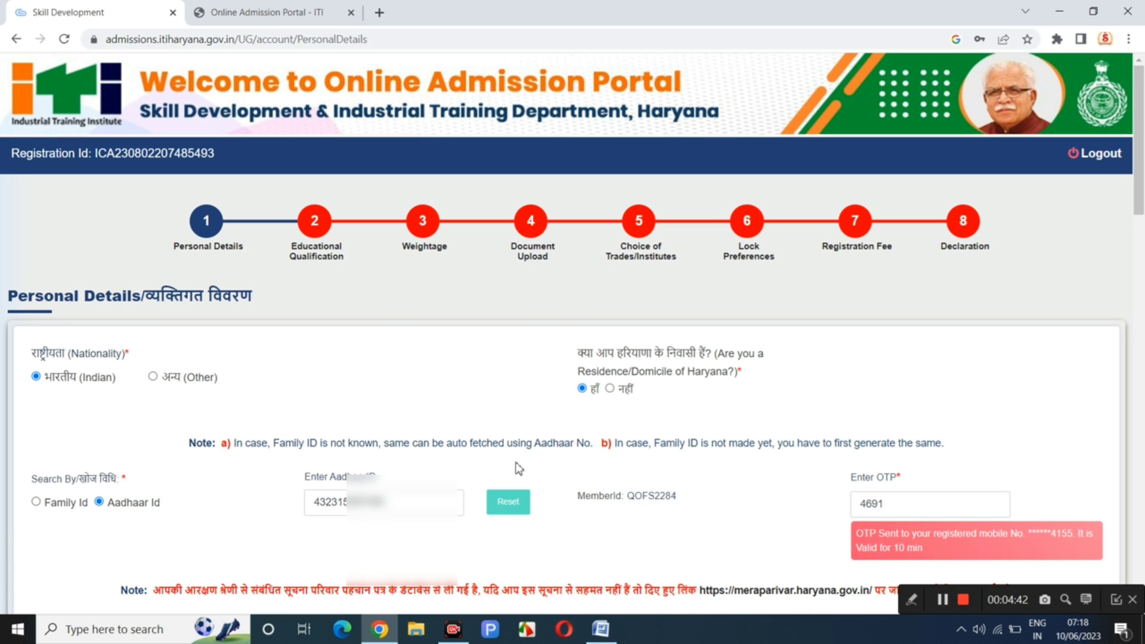
Choose Backward Class reservation, Backward Class-A caste category, and Lohar from the caste list
click(942, 600)
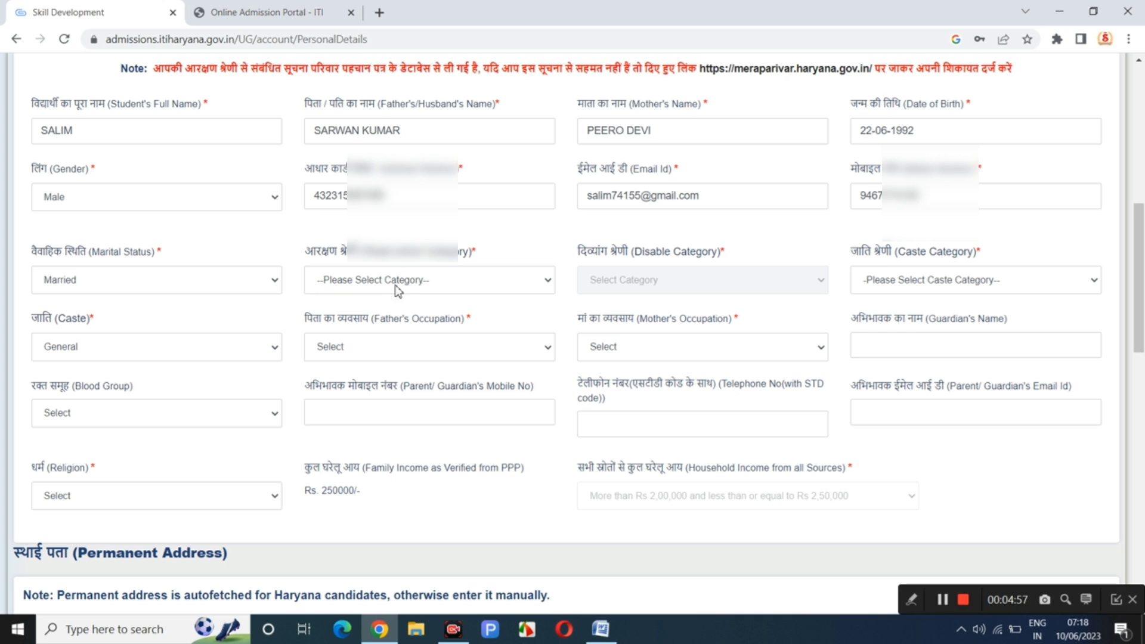
click(416, 291)
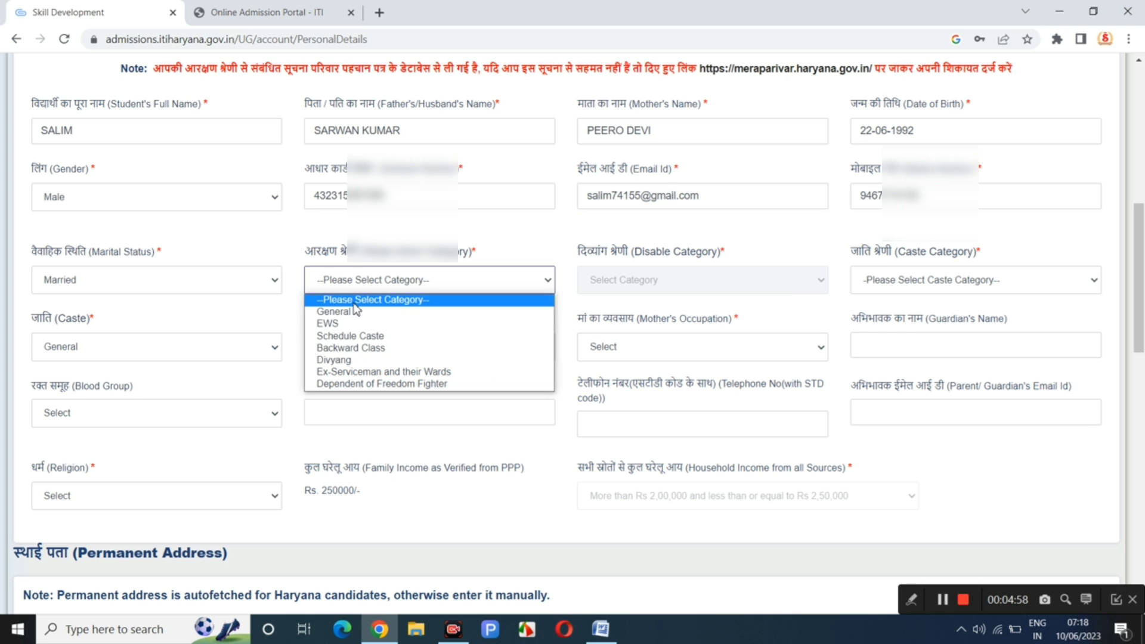
click(355, 351)
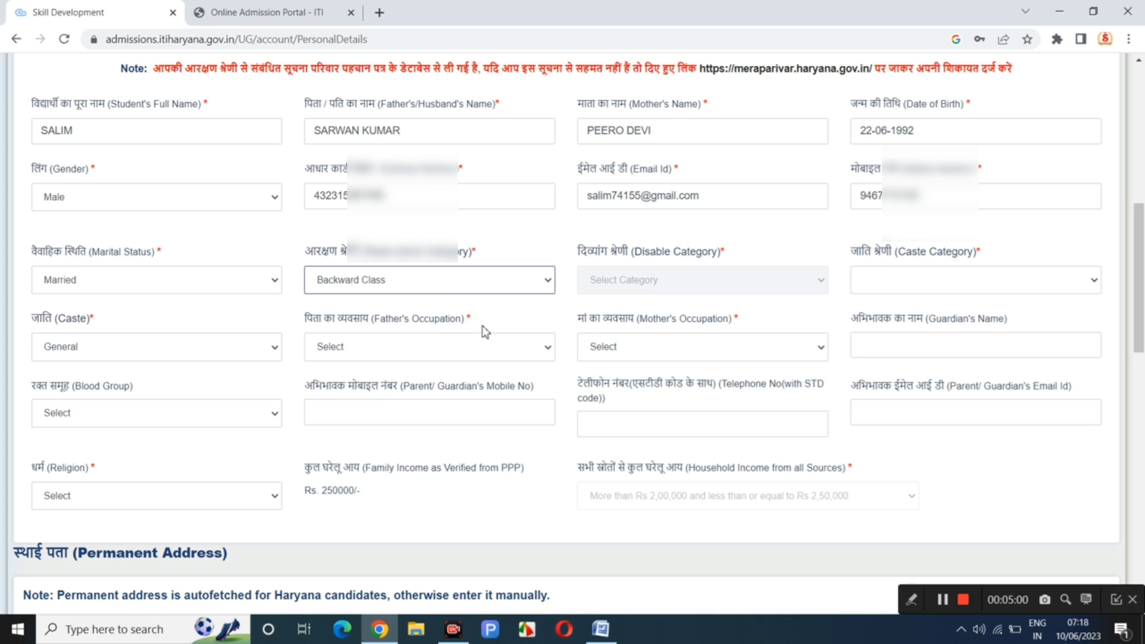
click(899, 287)
click(888, 312)
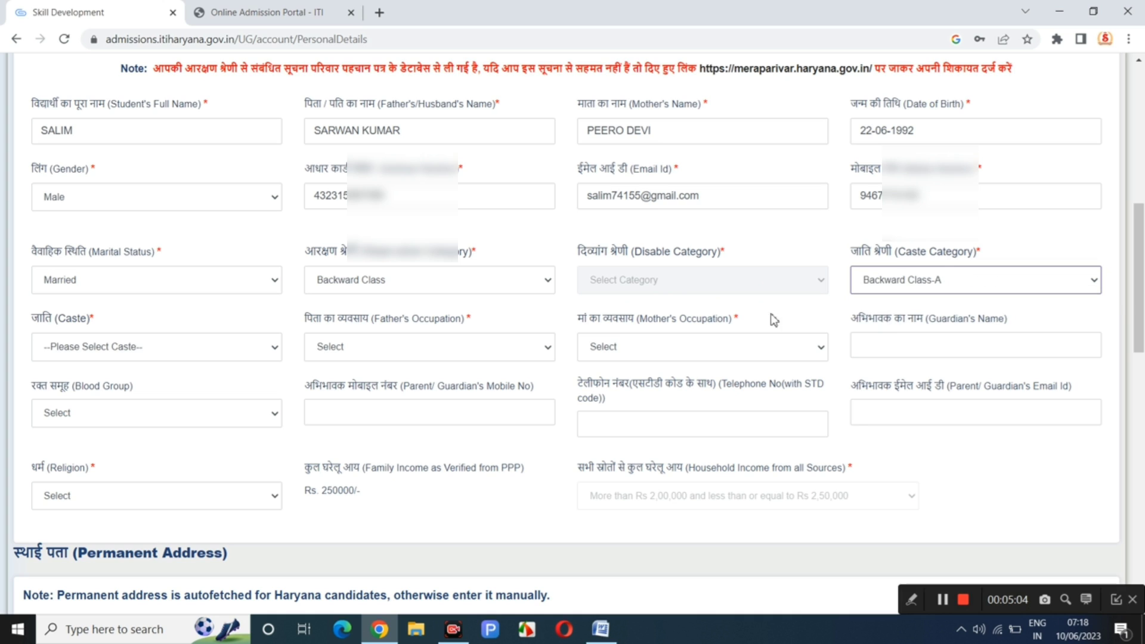
click(152, 356)
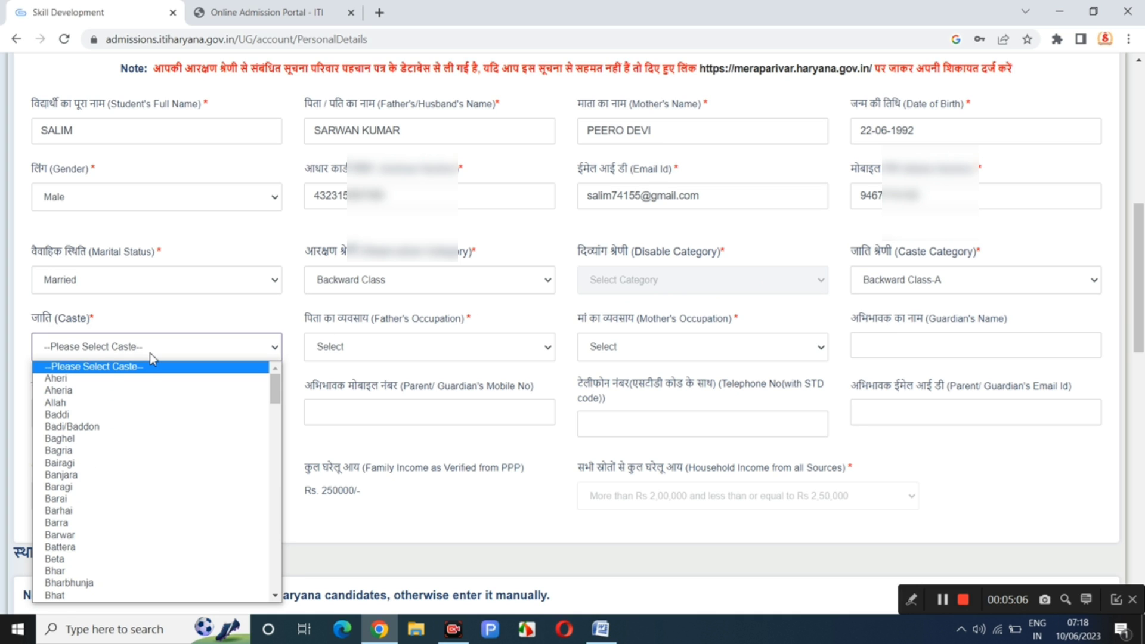
key(l)
key(l)
key(l)
key(l)
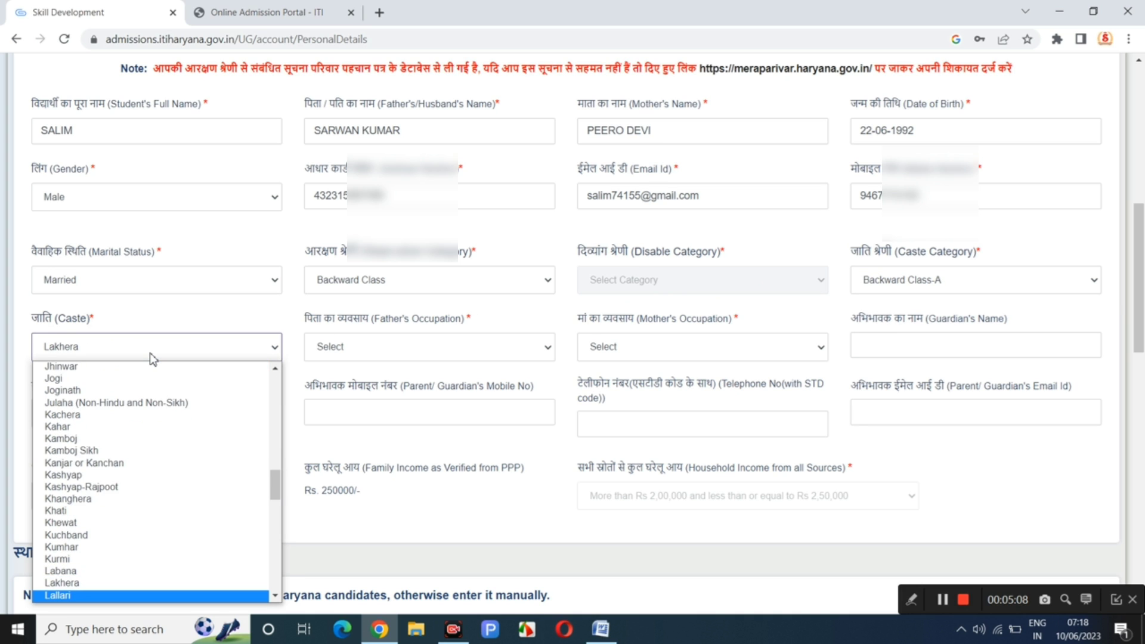
key(l)
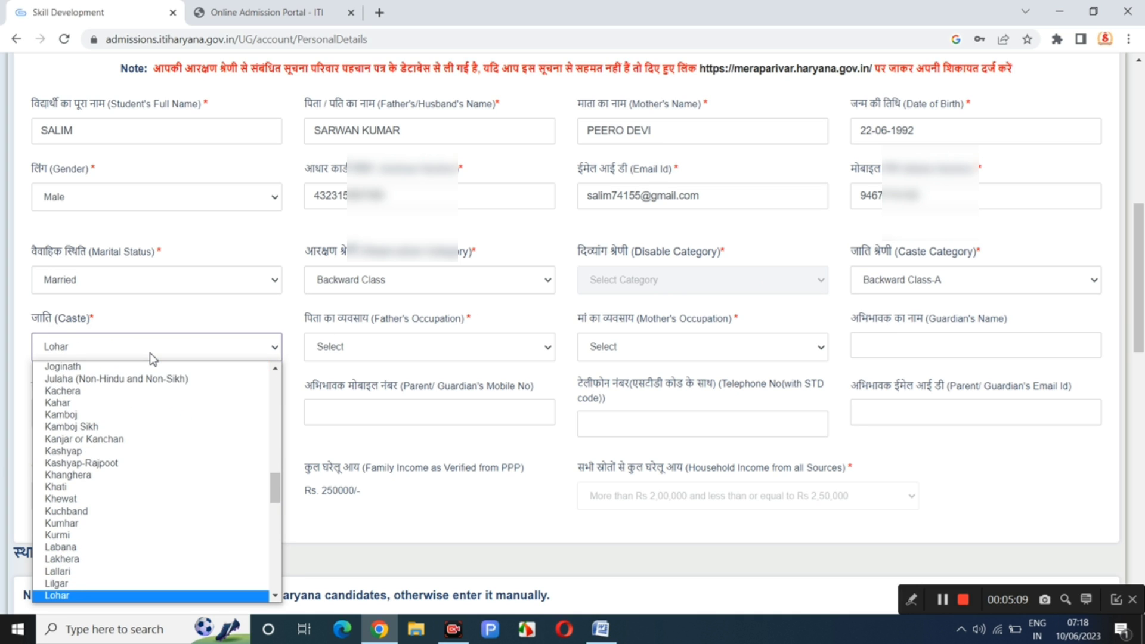
click(76, 595)
click(361, 349)
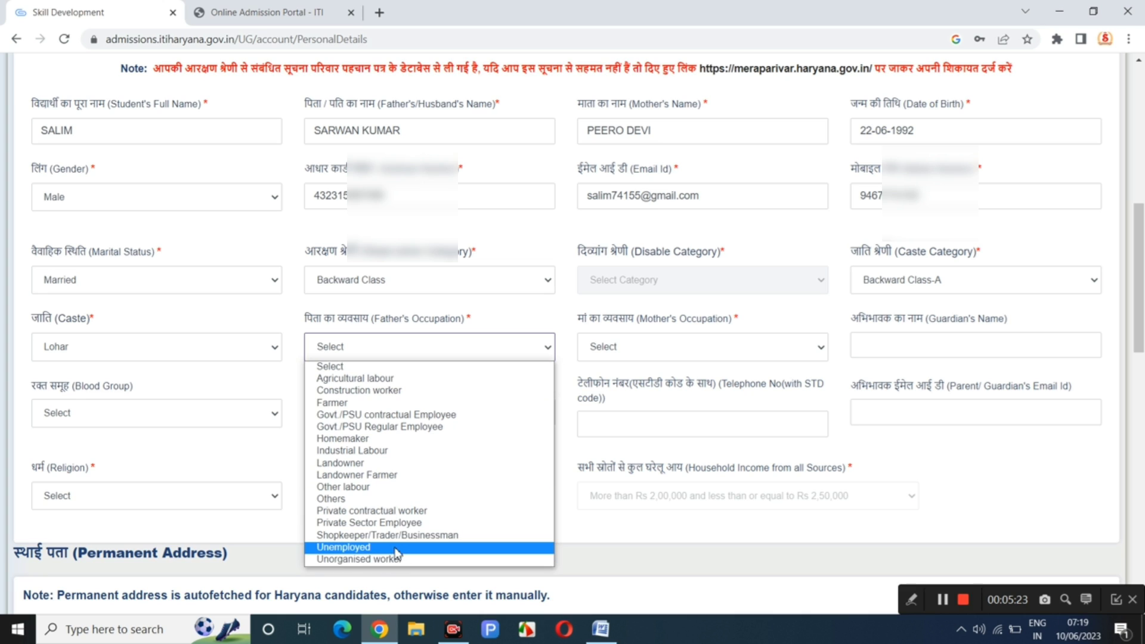
Set both father's and mother's occupation to Others
click(394, 501)
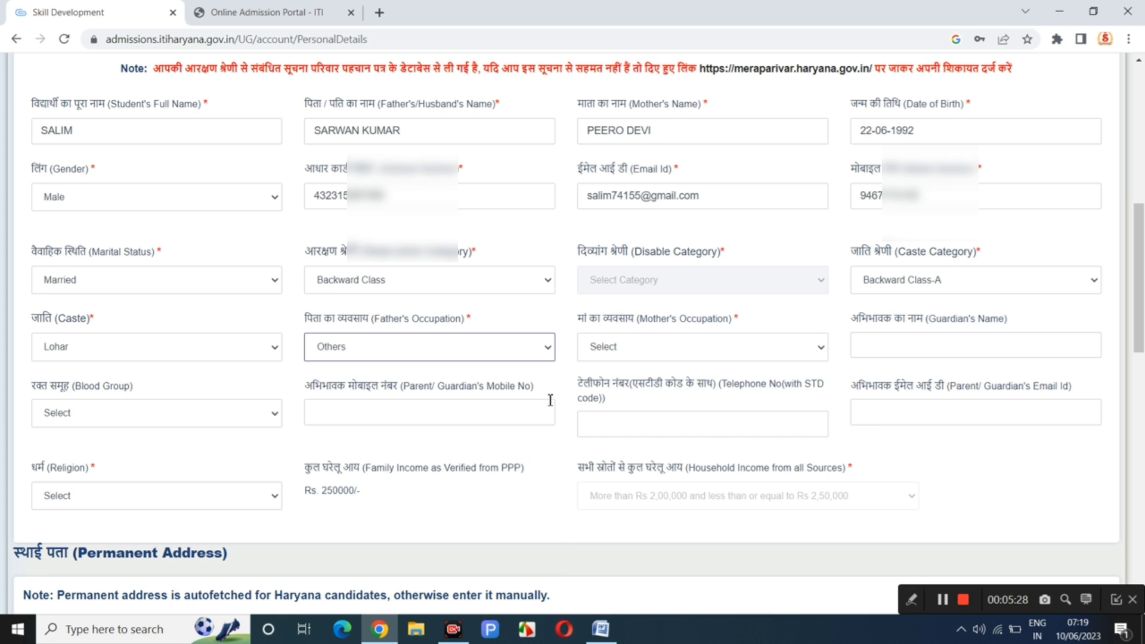
click(683, 353)
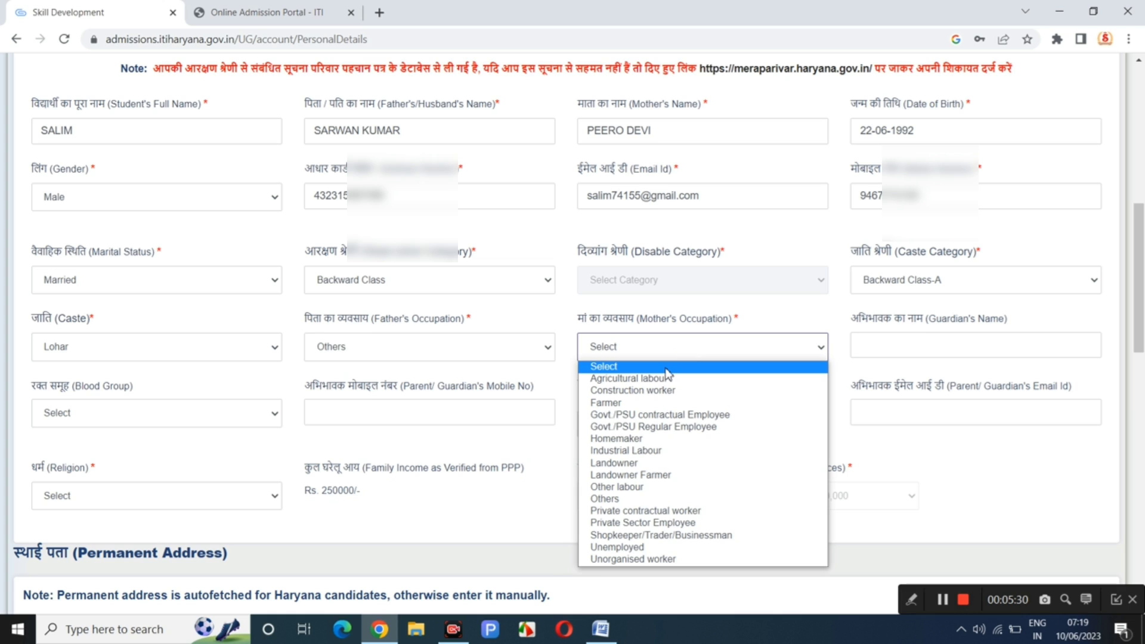
click(652, 439)
click(632, 348)
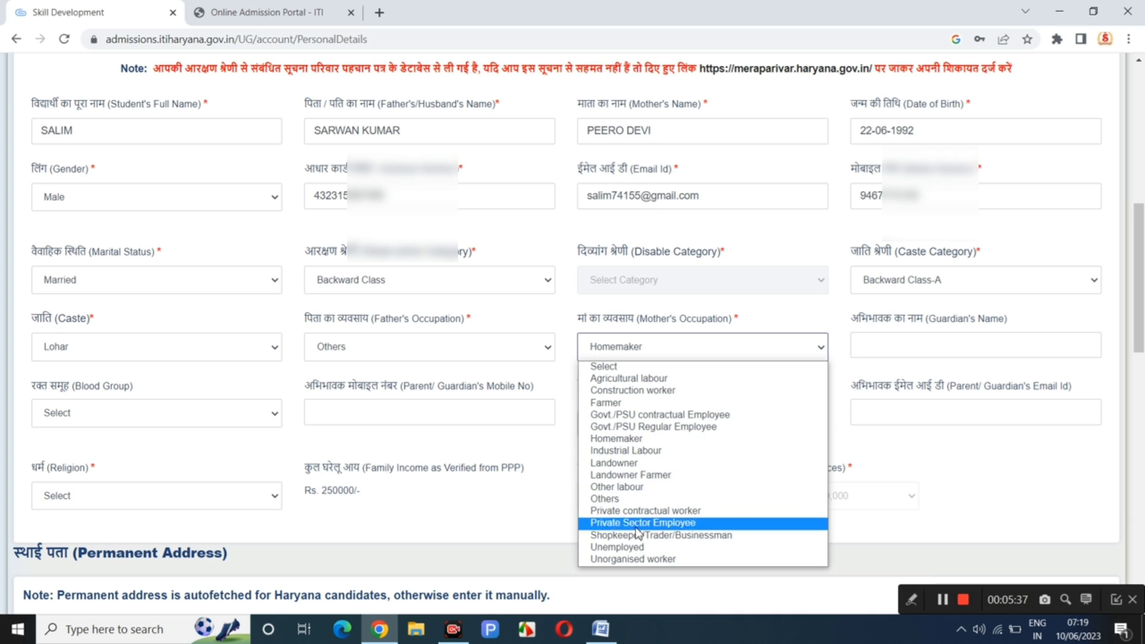
click(618, 507)
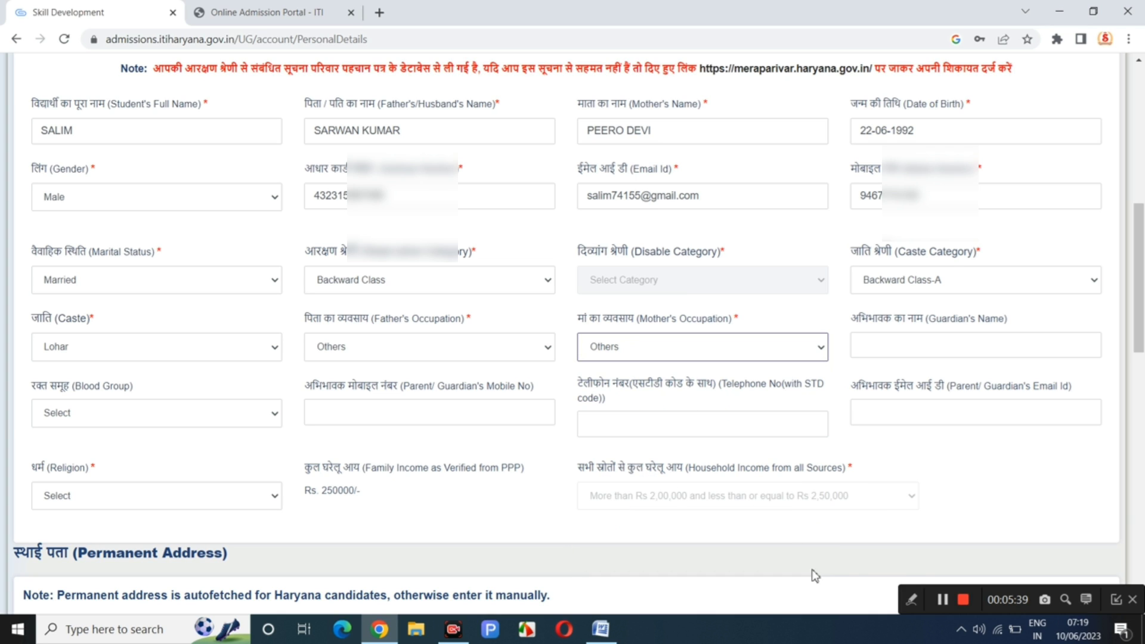
Set blood group to A+ and religion to Islam
click(882, 345)
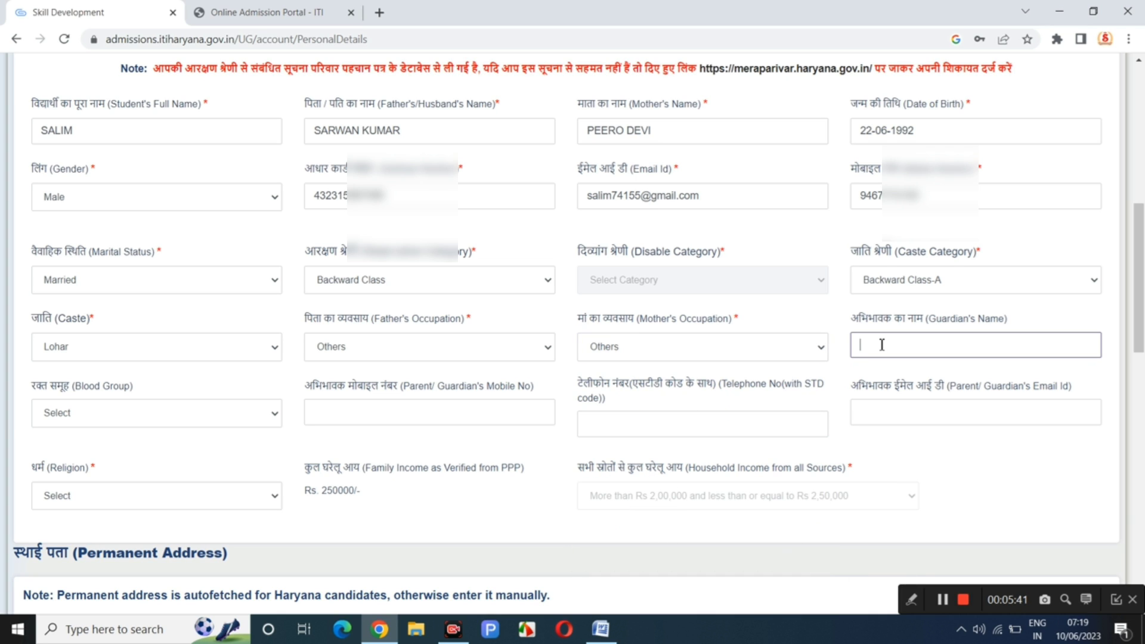
click(175, 416)
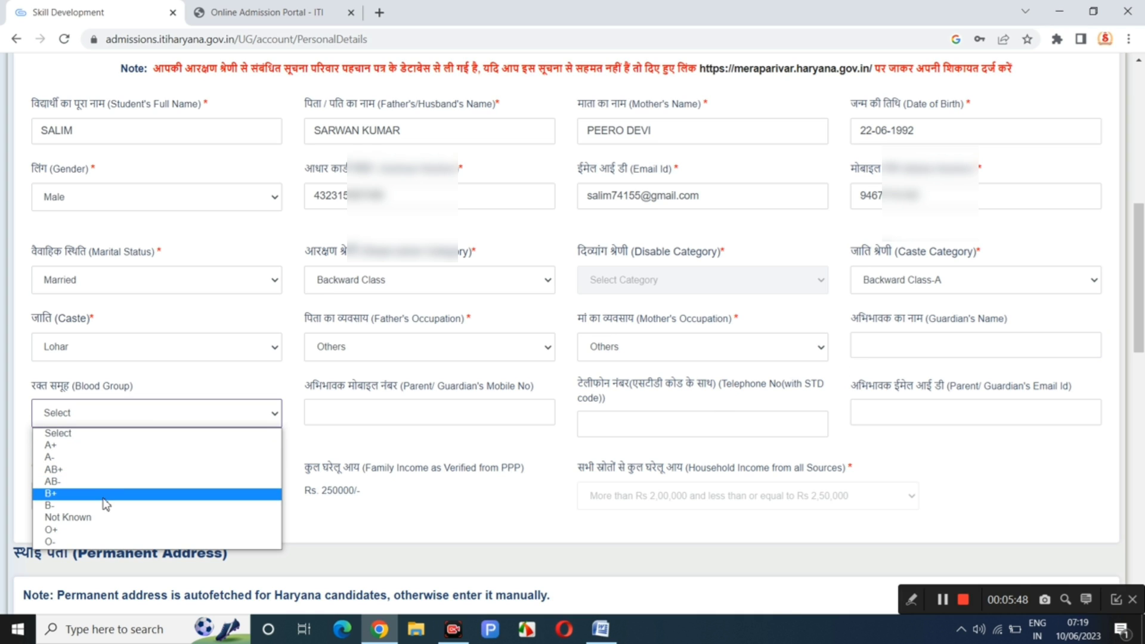
click(123, 446)
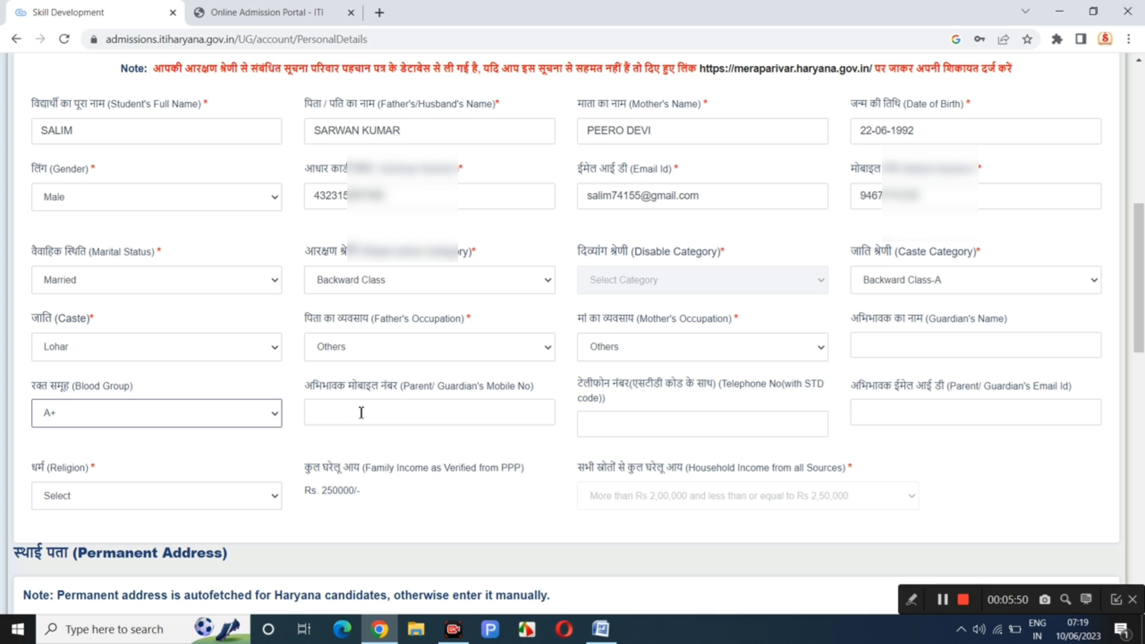
click(361, 413)
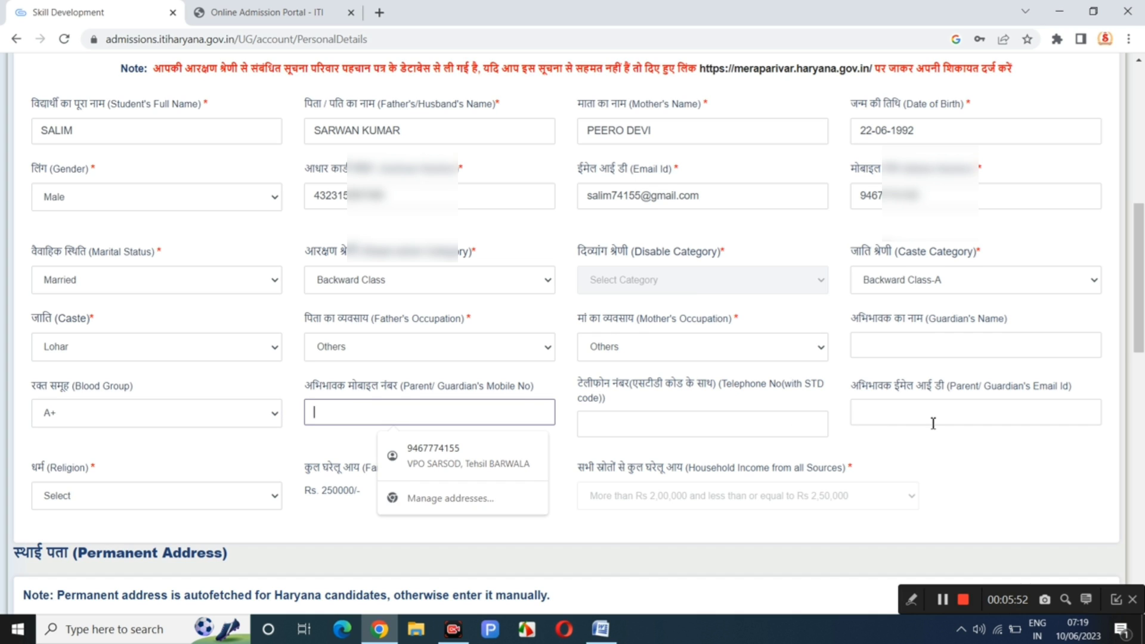
click(156, 496)
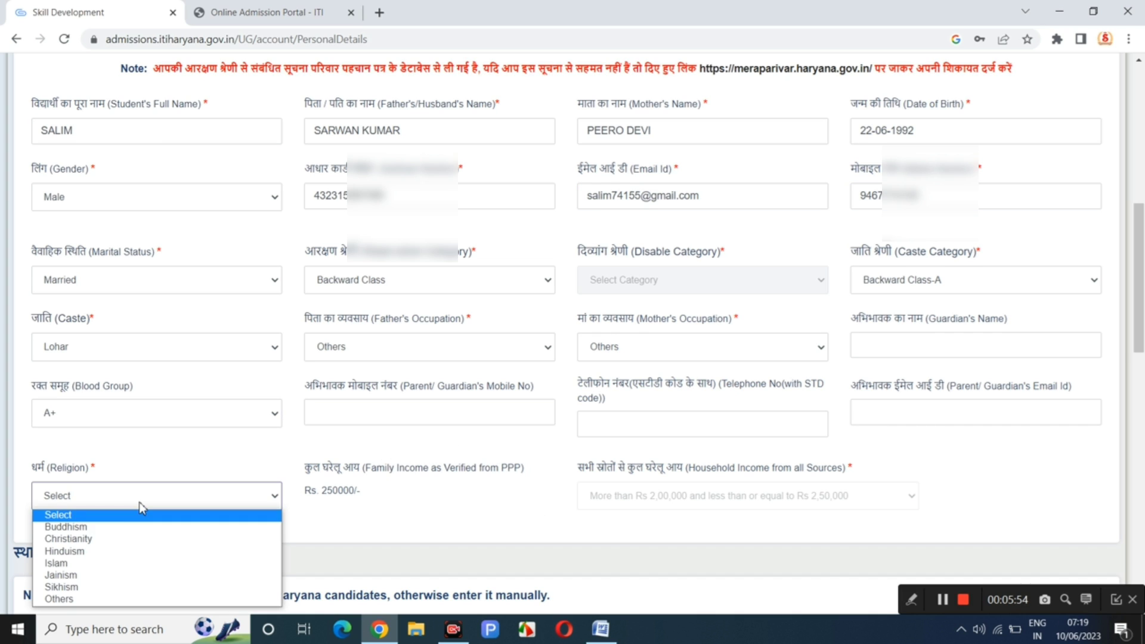
click(87, 564)
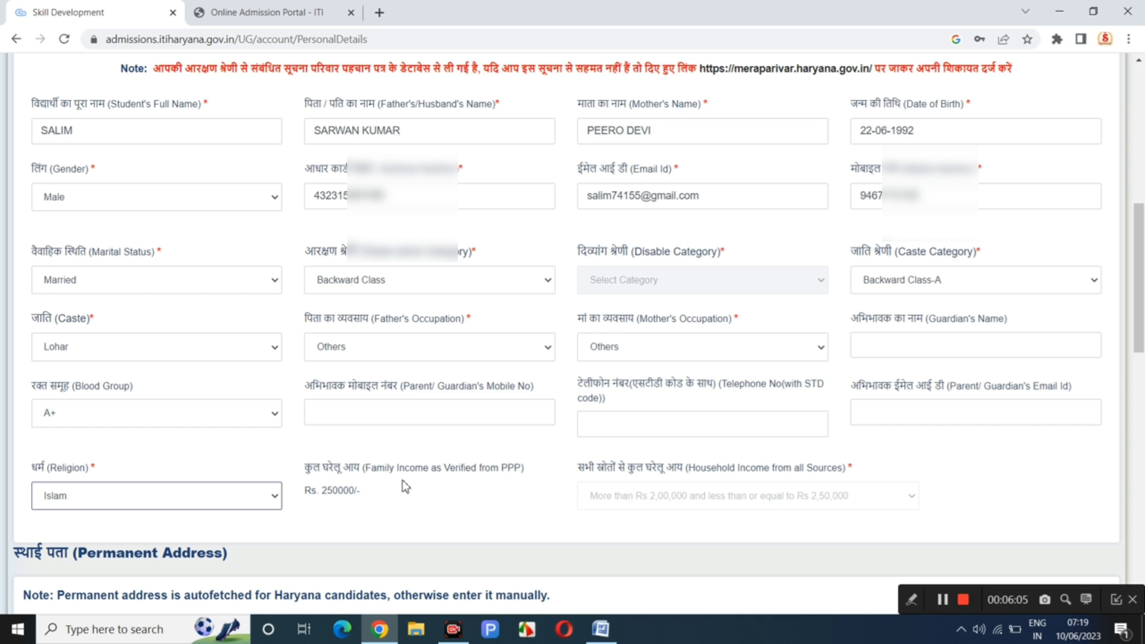
Scroll past the auto-filled permanent address (Haryana, Hisar) to the 10th-from-Haryana and minority questions
scroll(406, 487, down, 3)
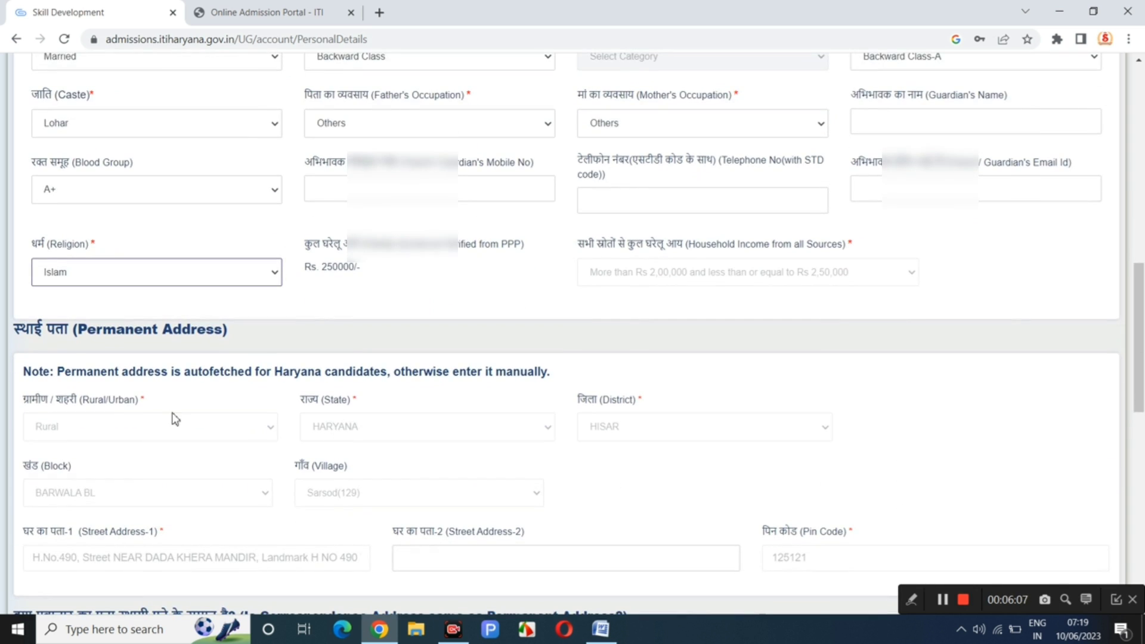
scroll(78, 361, down, 1)
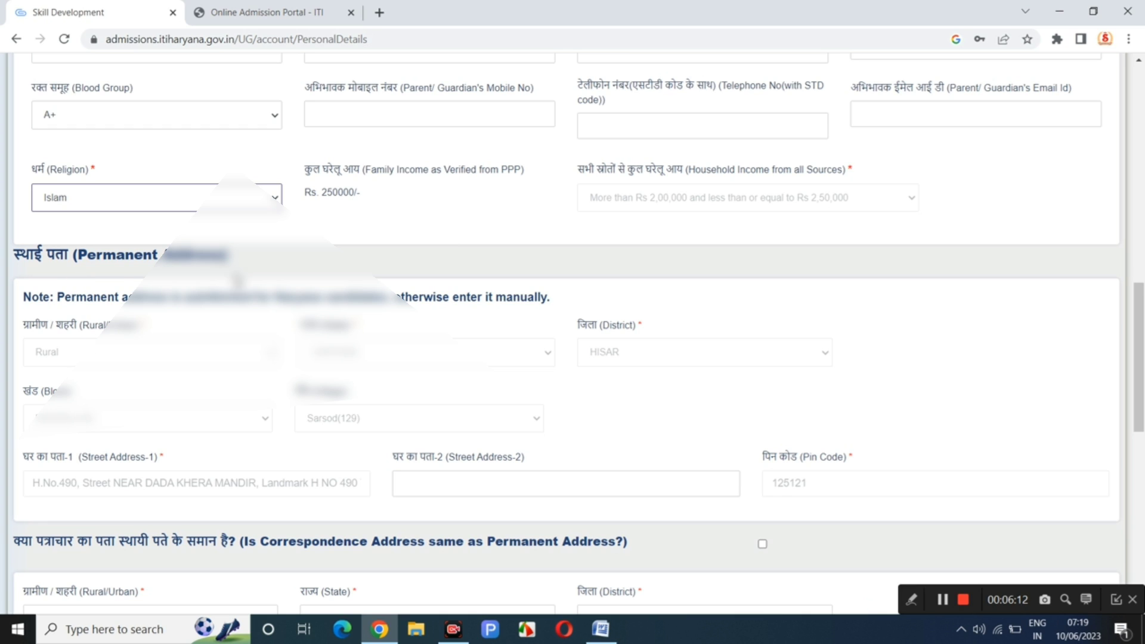
click(883, 204)
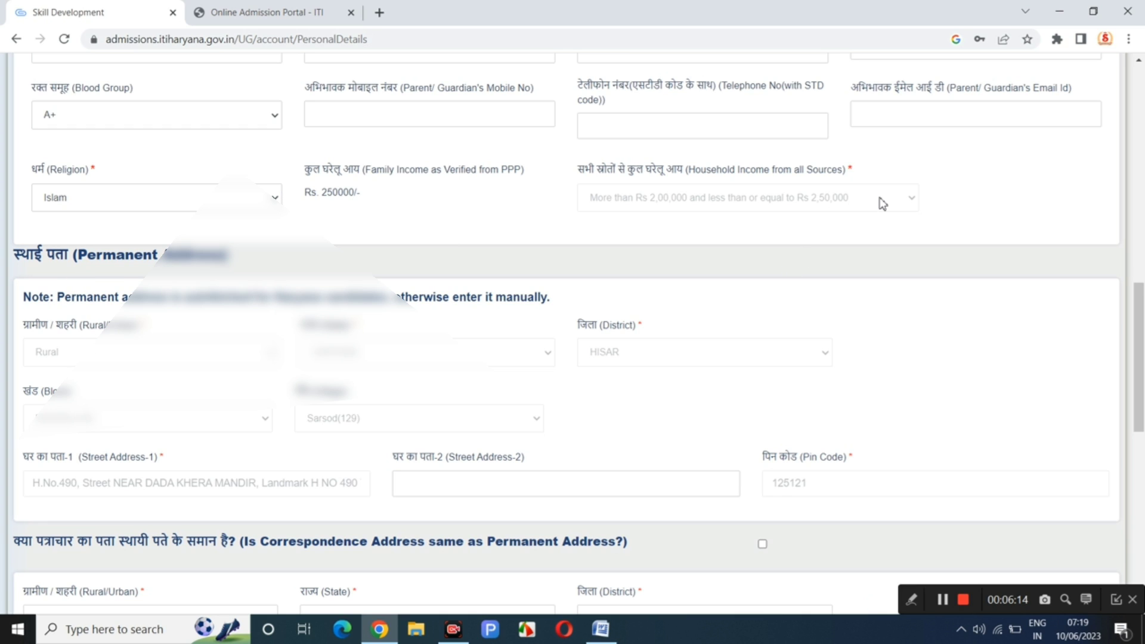
scroll(370, 447, down, 2)
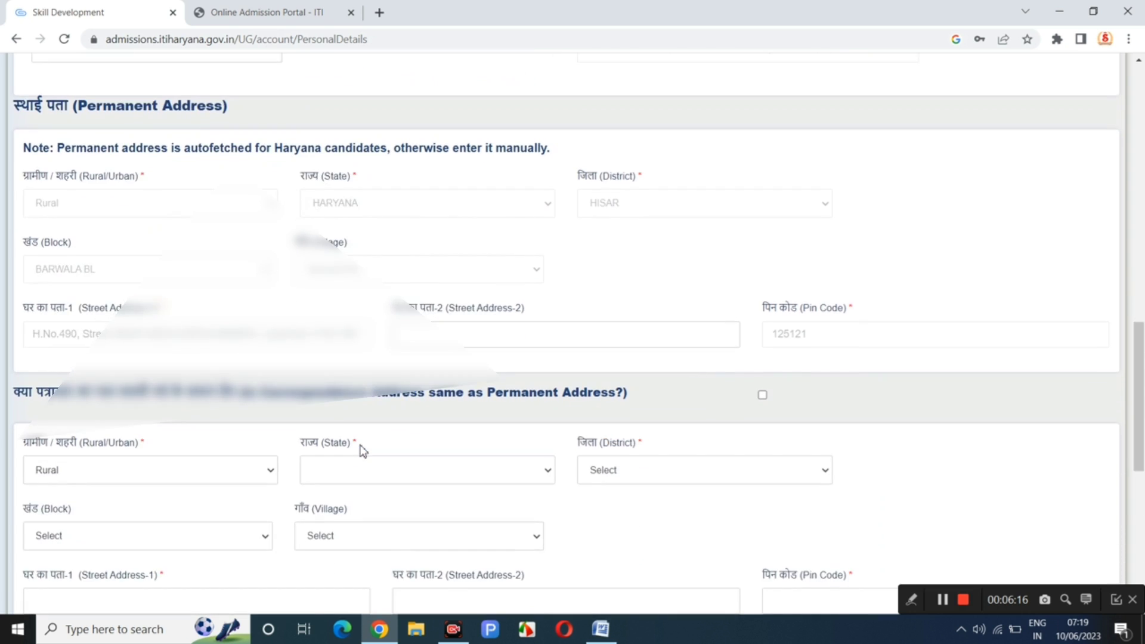
scroll(363, 452, down, 4)
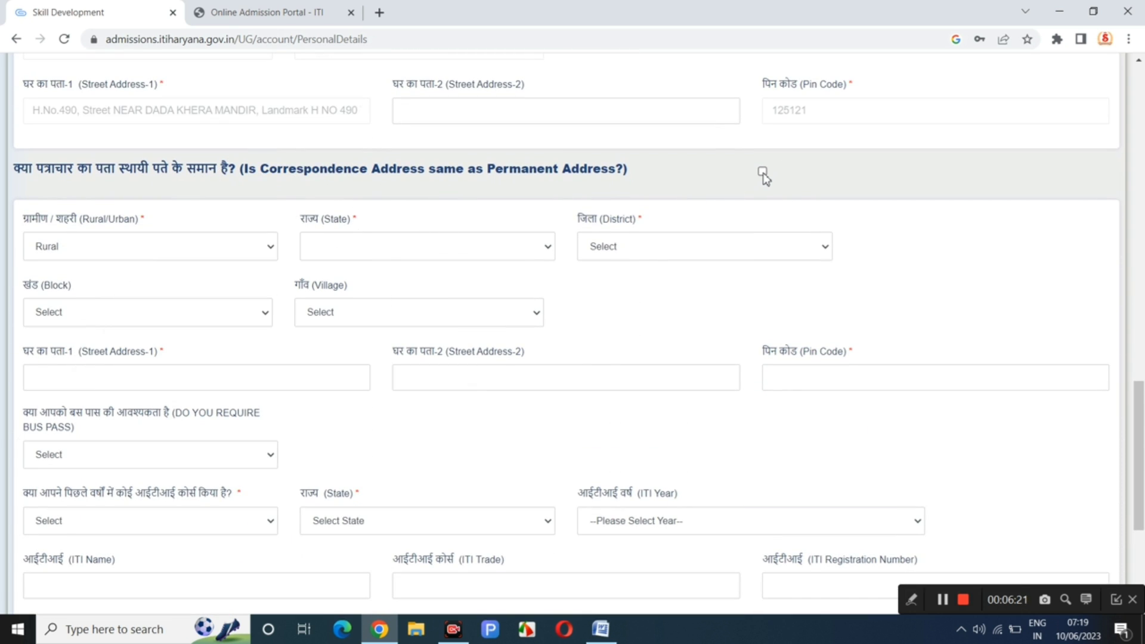
scroll(763, 176, down, 3)
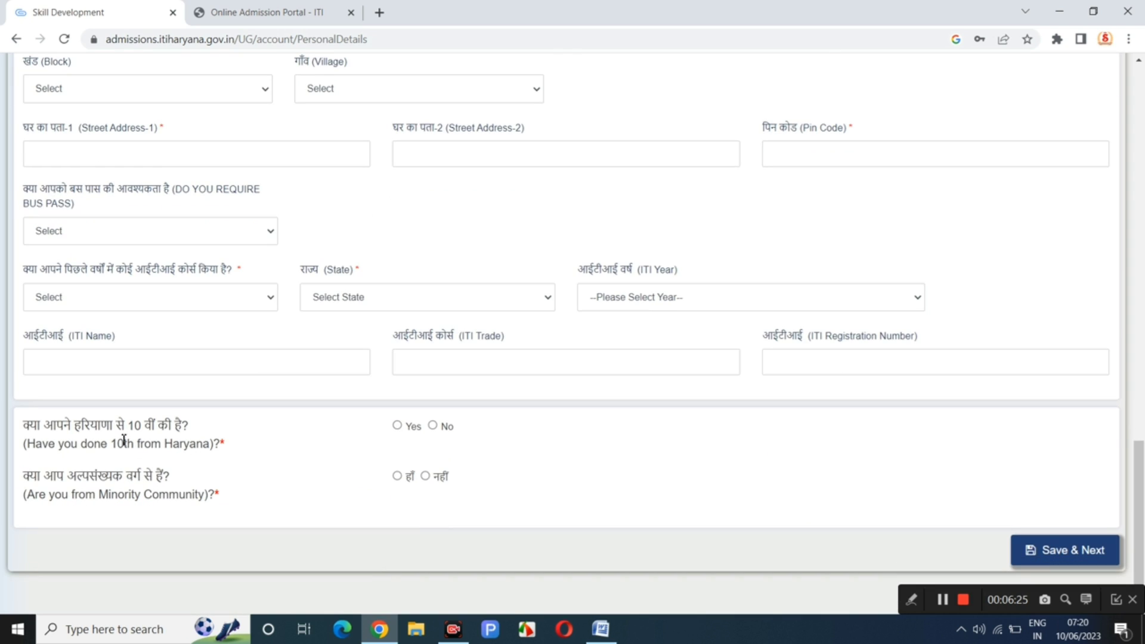
Answer Yes to 10th passed from Haryana, set minority community to Muslims, and scroll to the form's end
click(397, 426)
click(396, 477)
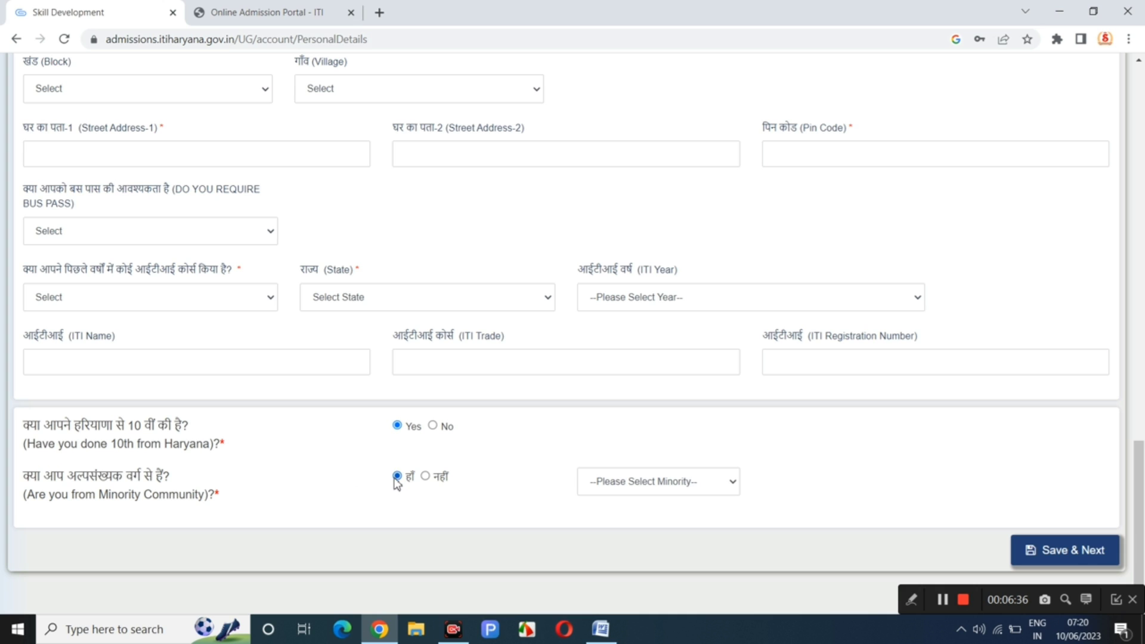
click(637, 482)
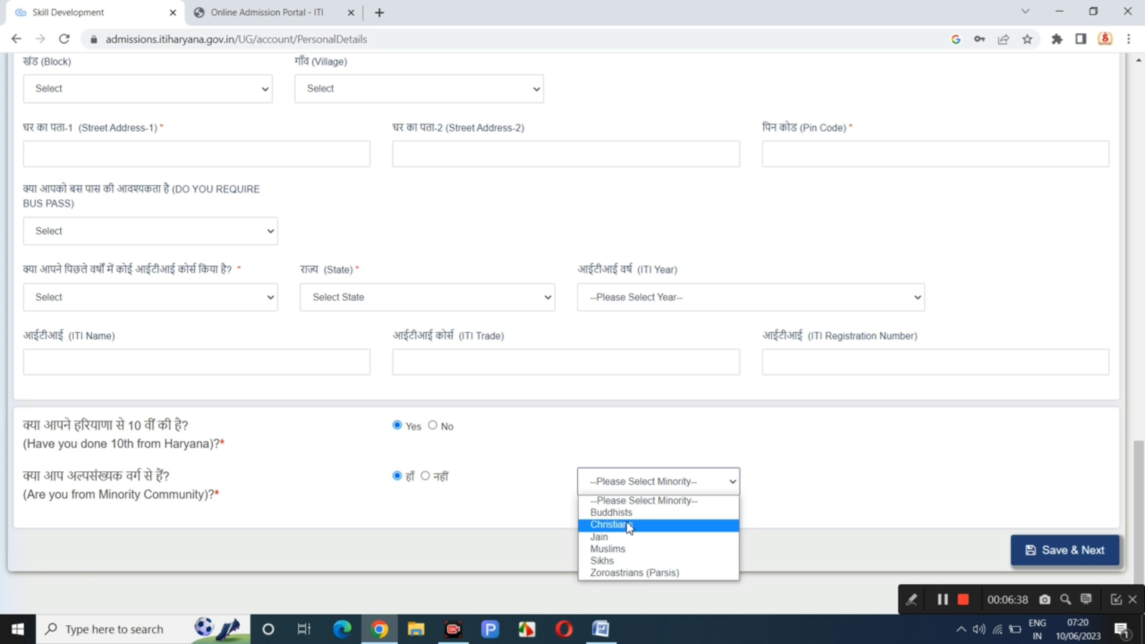
click(624, 549)
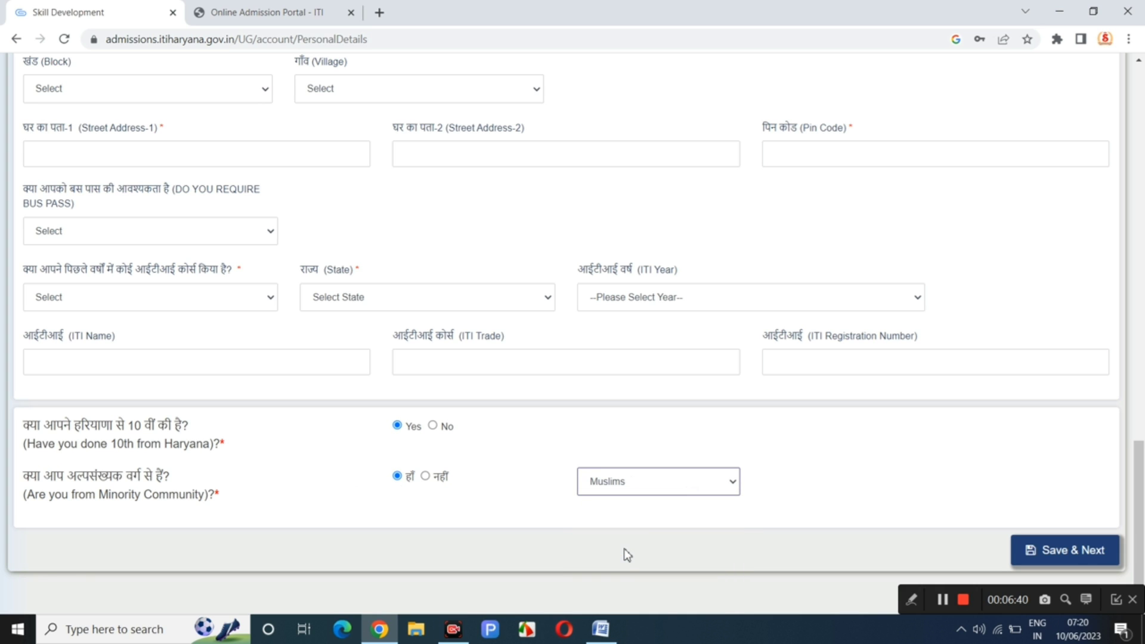
scroll(634, 458, down, 1)
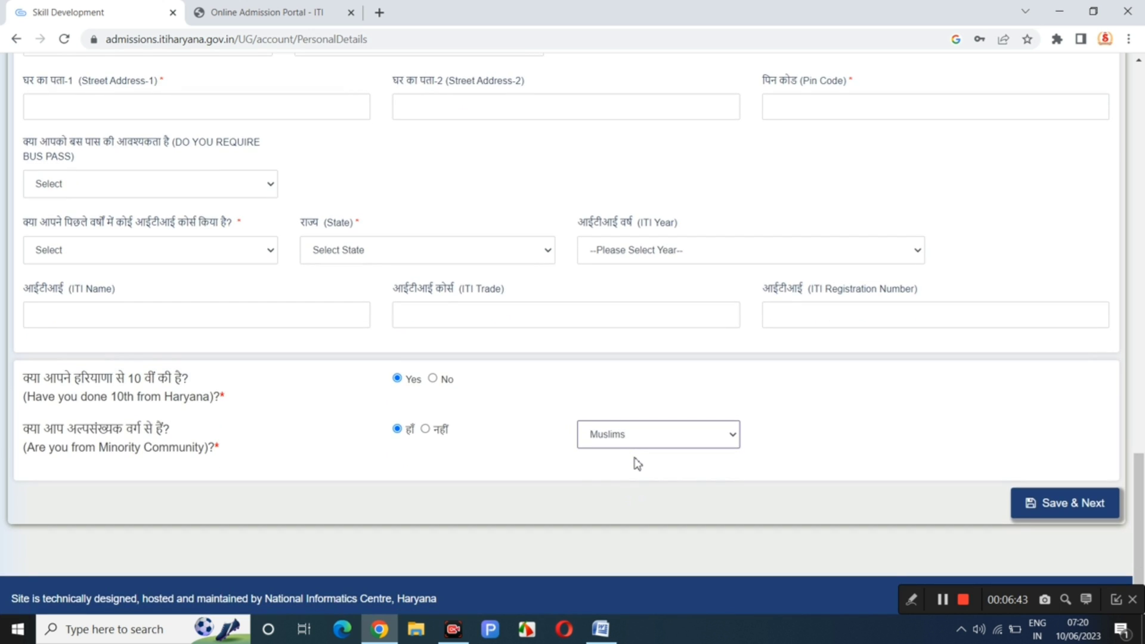
scroll(637, 465, up, 10)
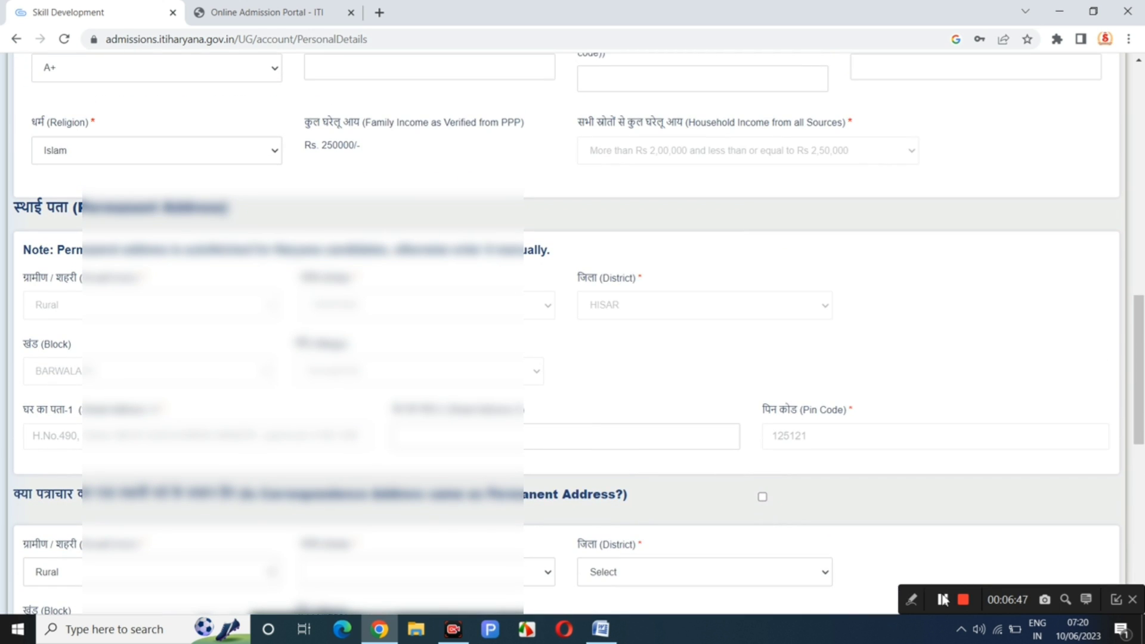
click(942, 600)
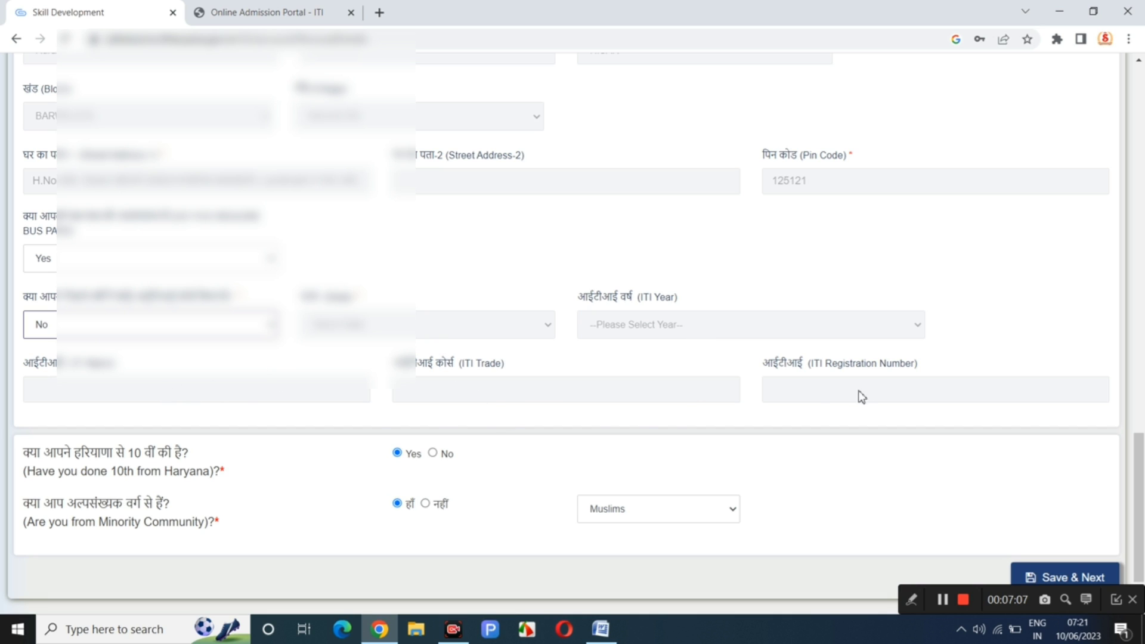
scroll(817, 406, down, 1)
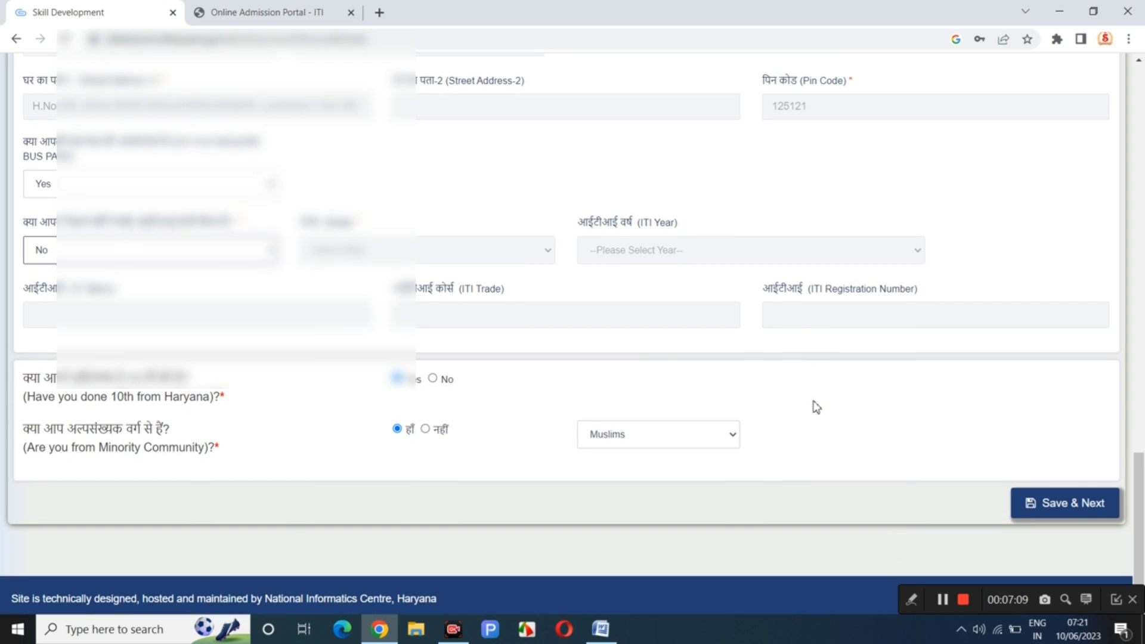
Save the personal details and acknowledge the Success dialog
click(1077, 509)
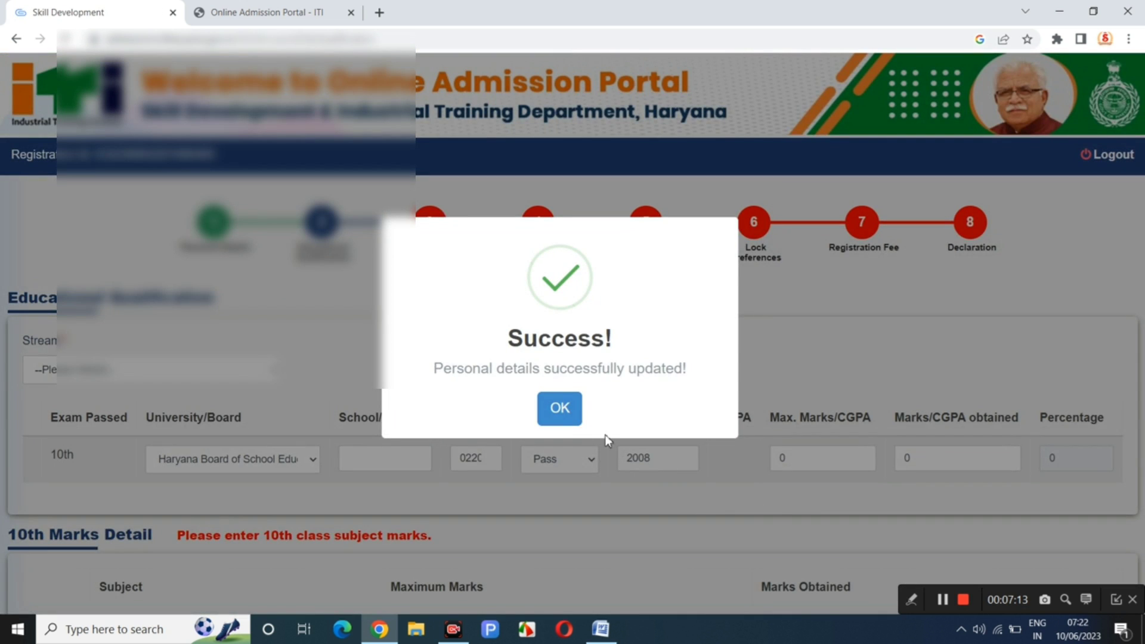
click(571, 416)
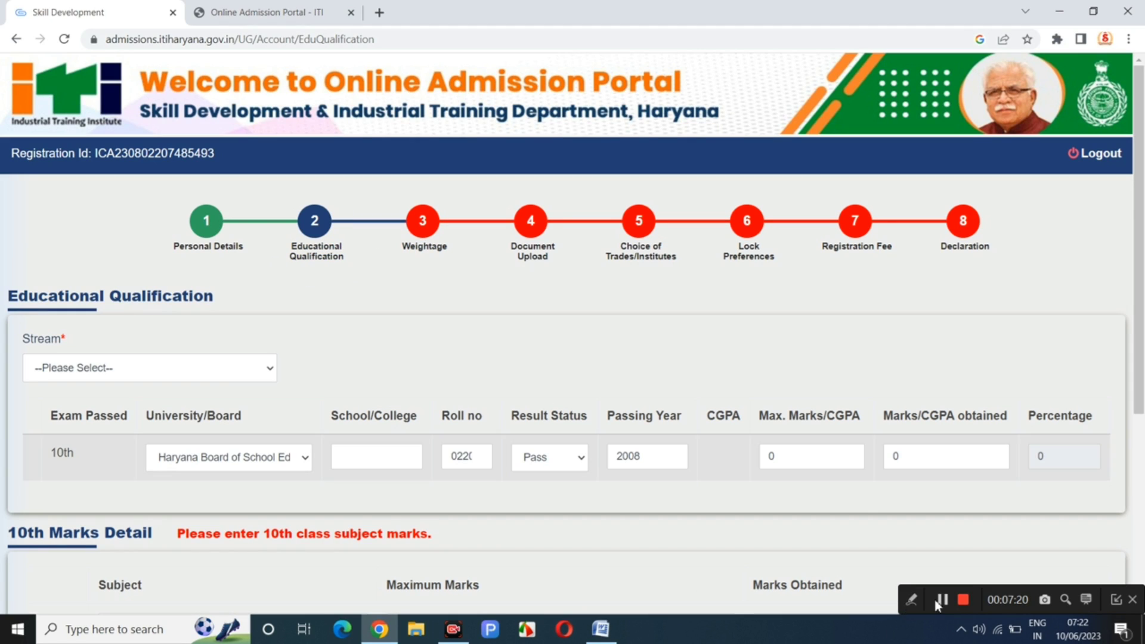
Choose stream '10th with Sci and Math', school 'abcT SR S', max marks 500, obtained 319
scroll(275, 336, down, 1)
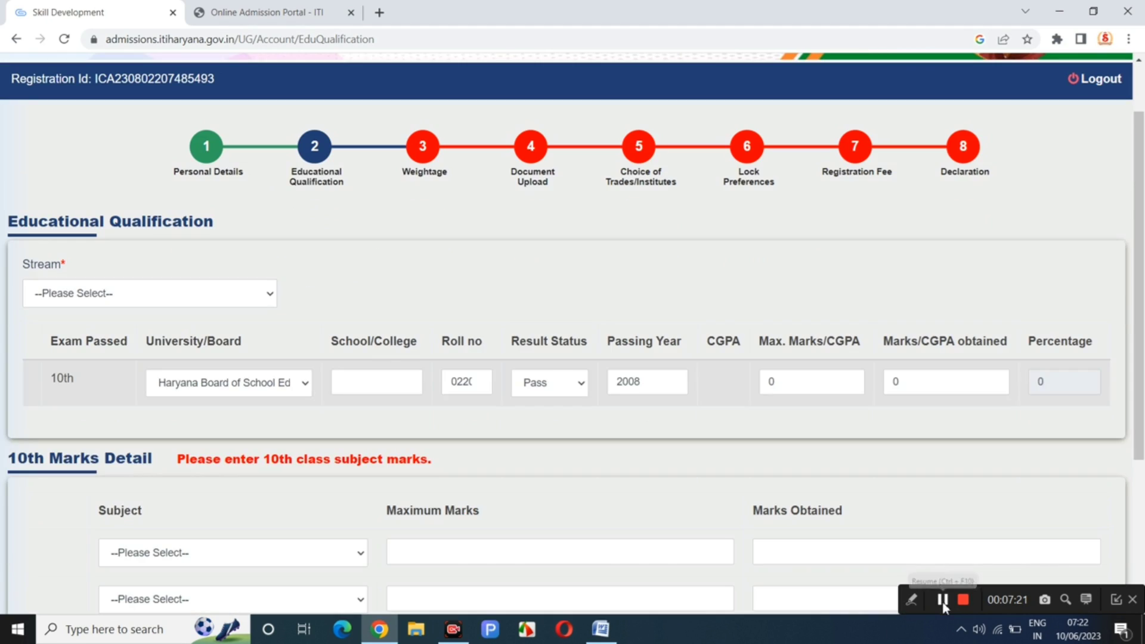
click(188, 303)
click(91, 354)
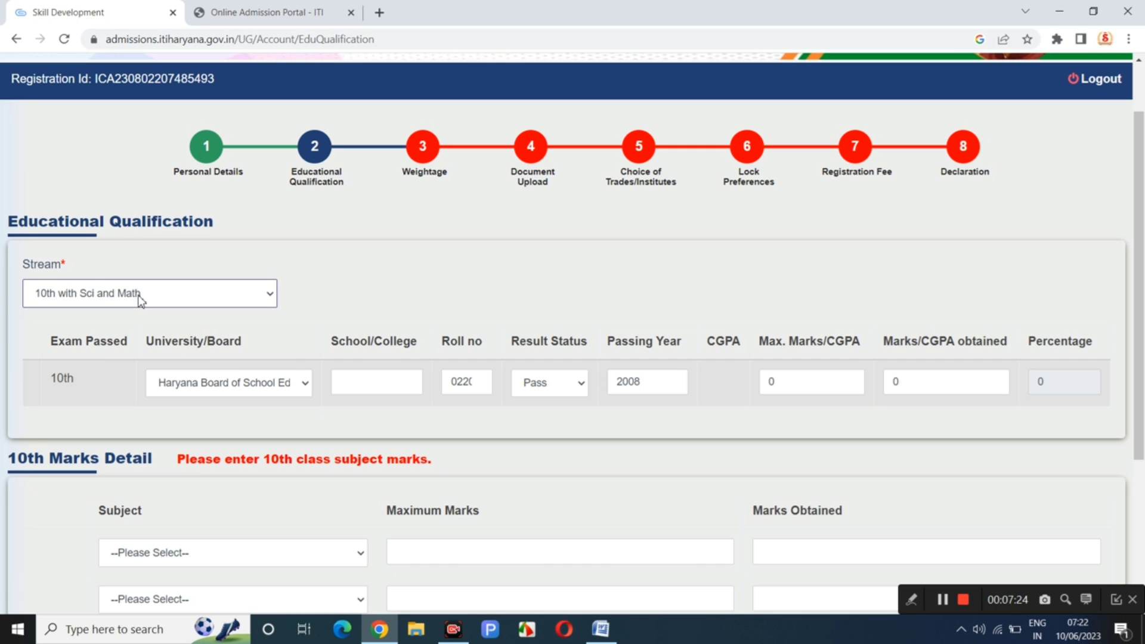
click(394, 389)
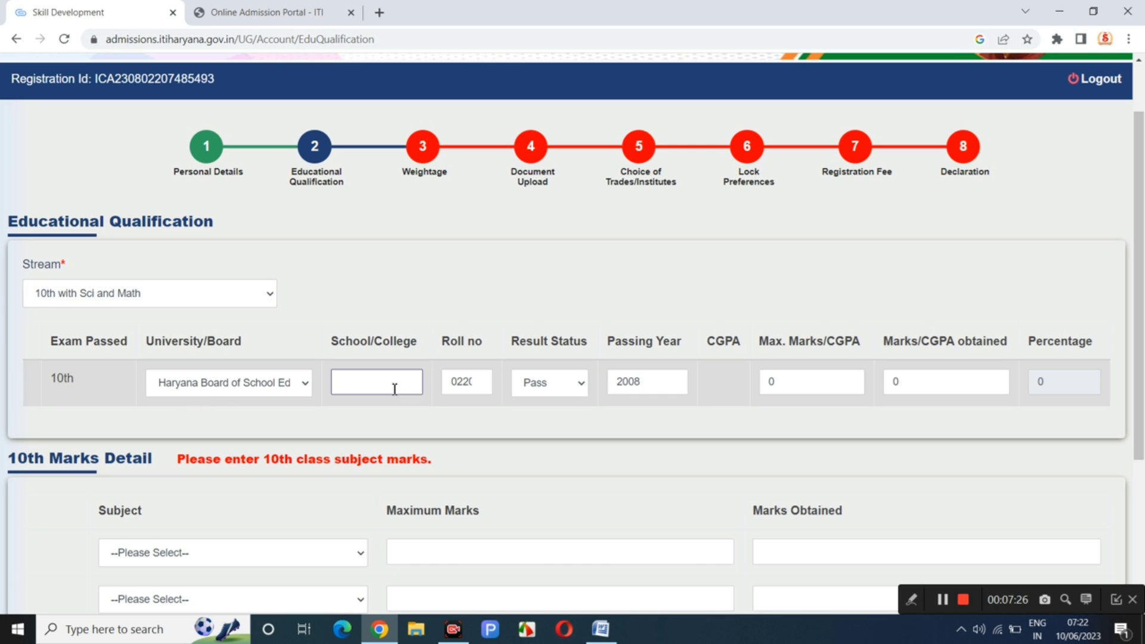
click(810, 390)
drag(810, 390, 710, 388)
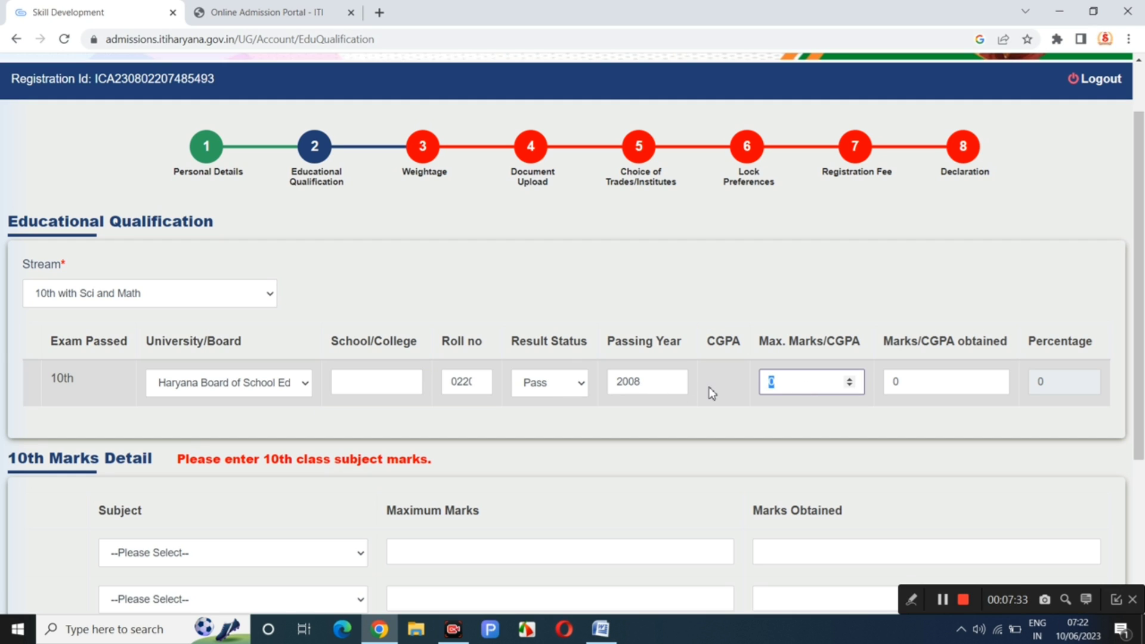
text(500)
drag(940, 386, 852, 390)
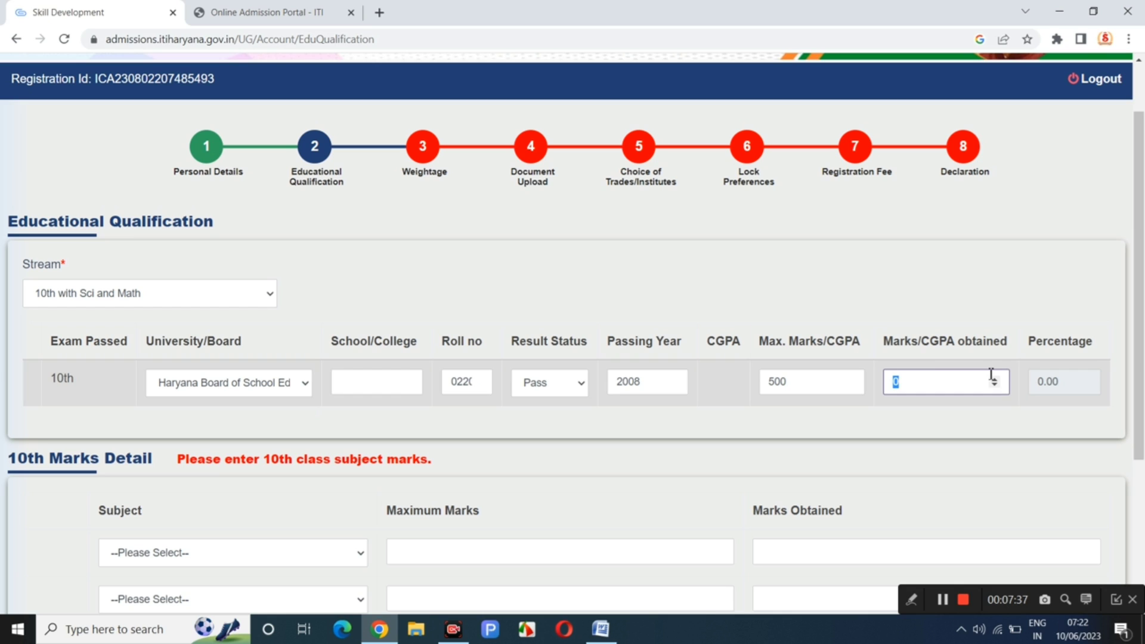
text(319)
key(Tab)
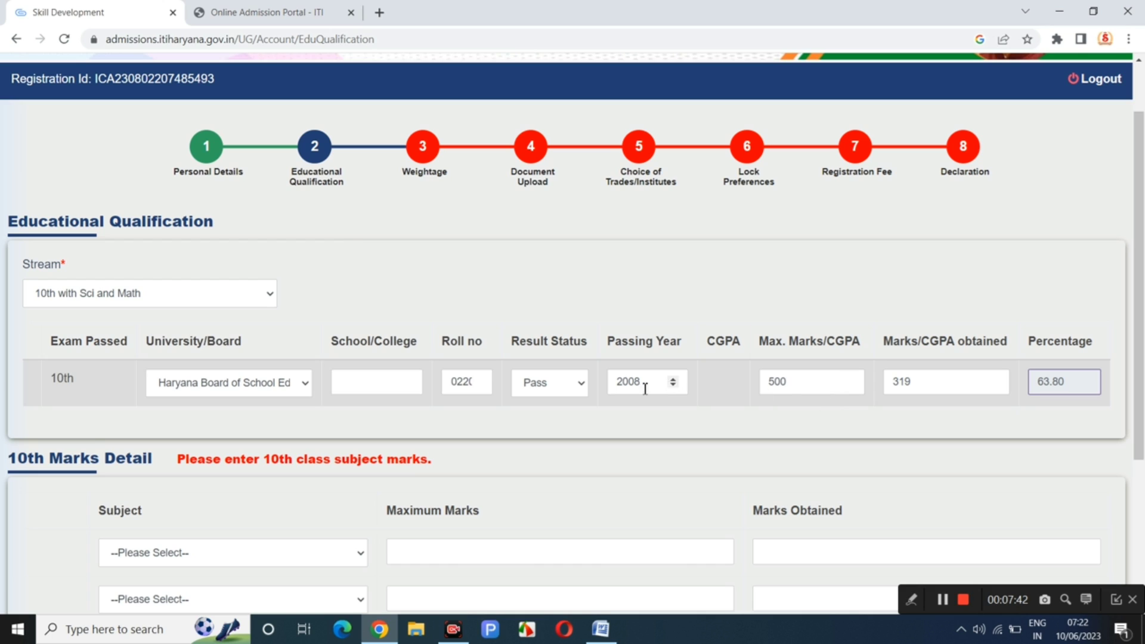
click(340, 387)
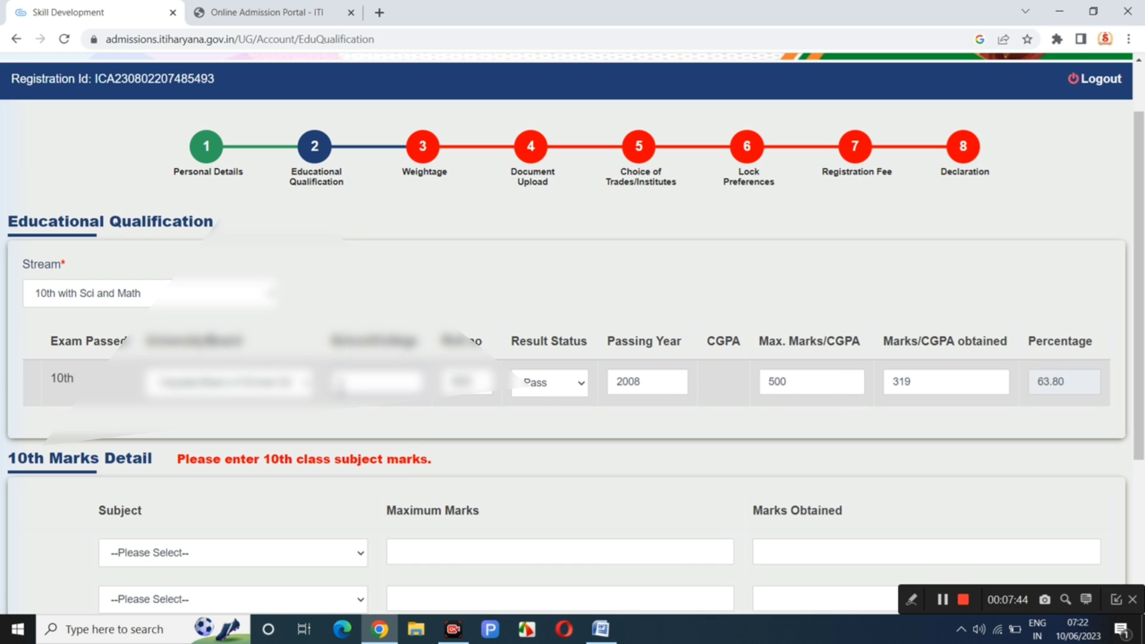
text(abcT S)
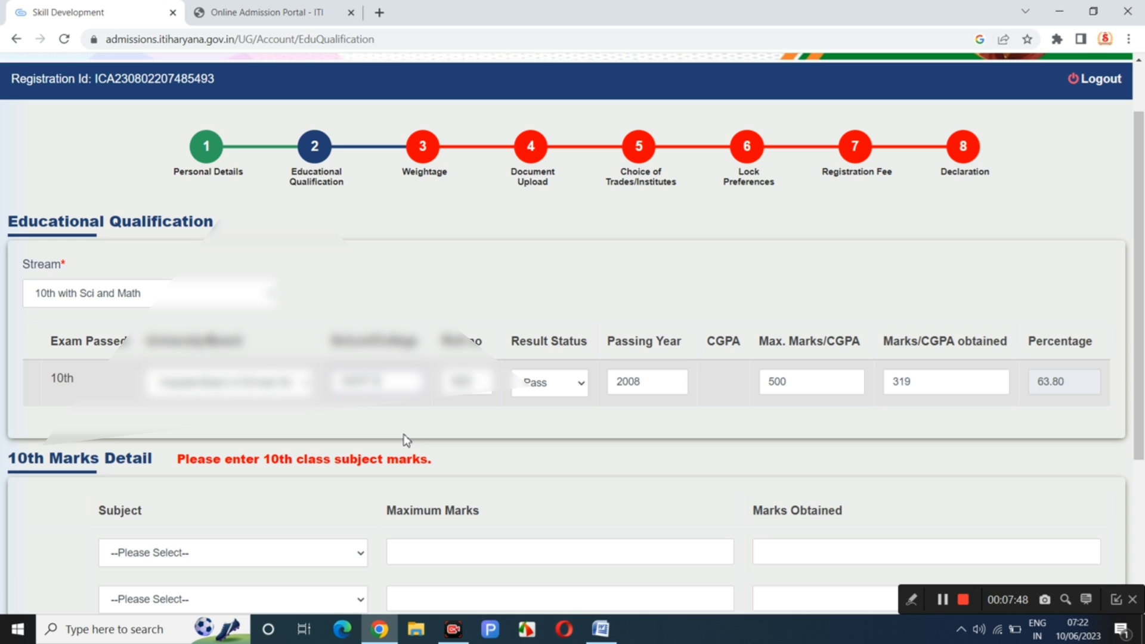
text(R S)
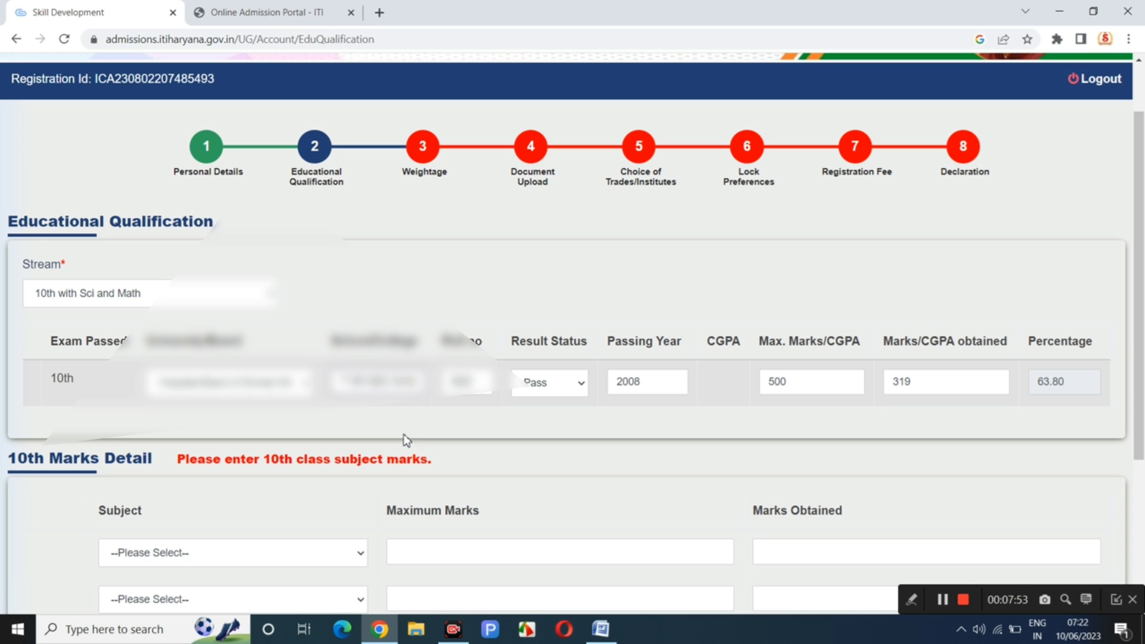
Add subject rows English, Mathematics and Science, each with maximum marks 100
scroll(478, 440, down, 2)
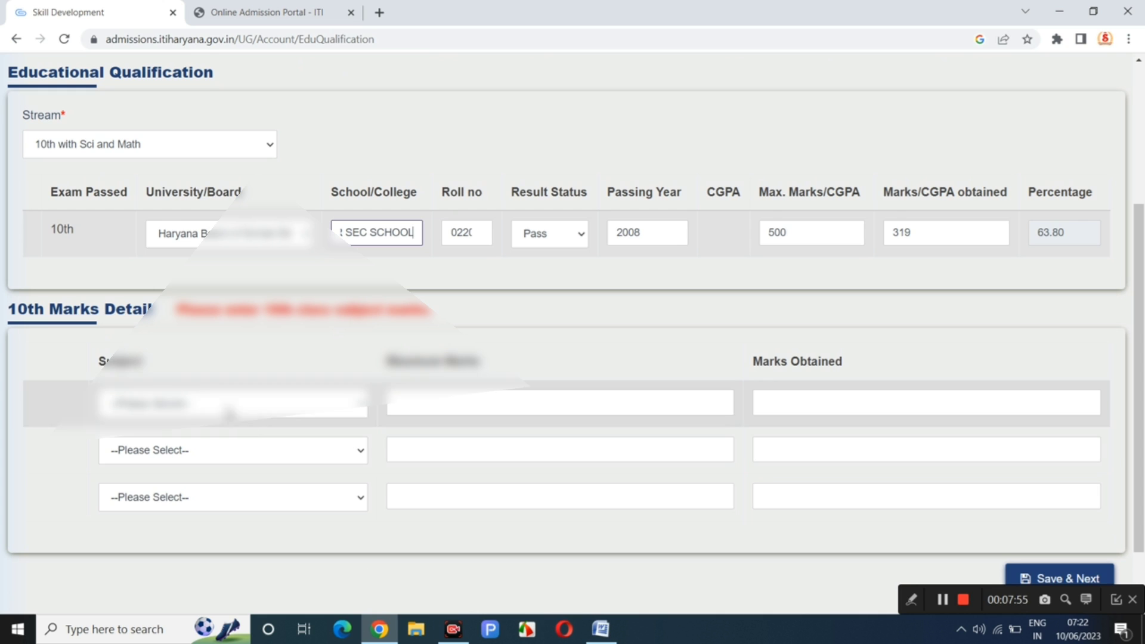
click(167, 403)
click(158, 436)
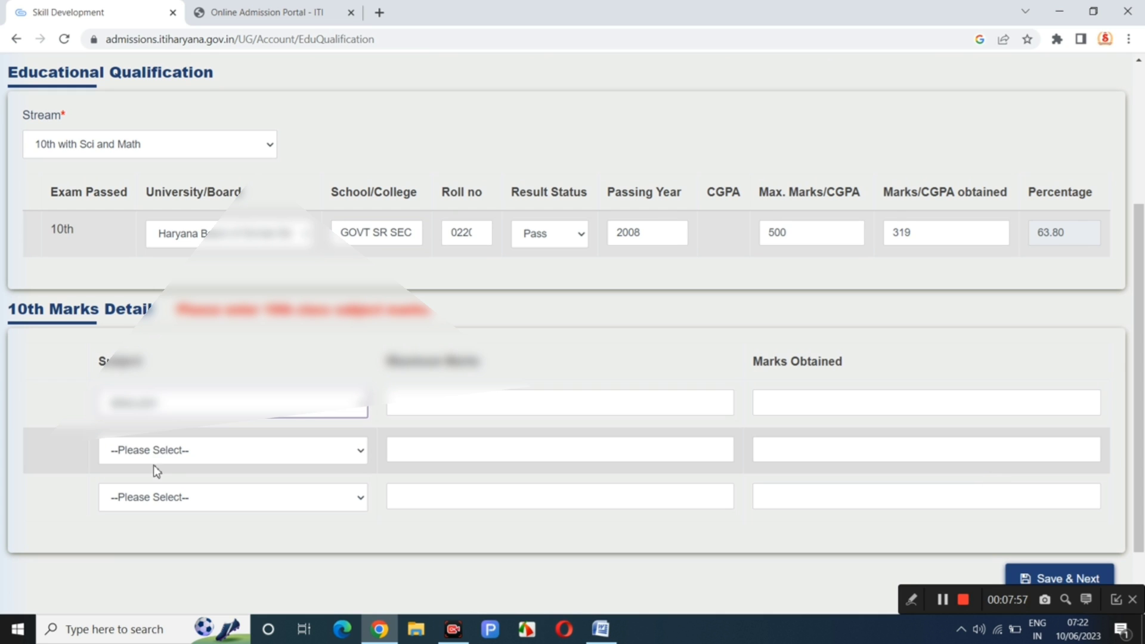
click(158, 457)
click(147, 497)
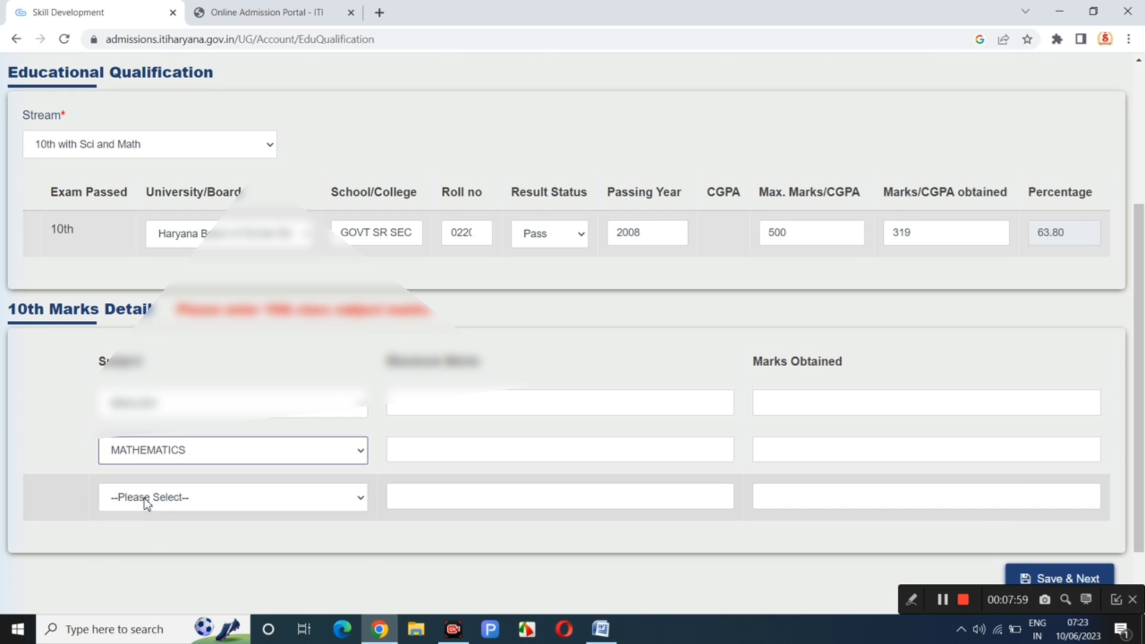
click(146, 500)
click(143, 559)
click(445, 401)
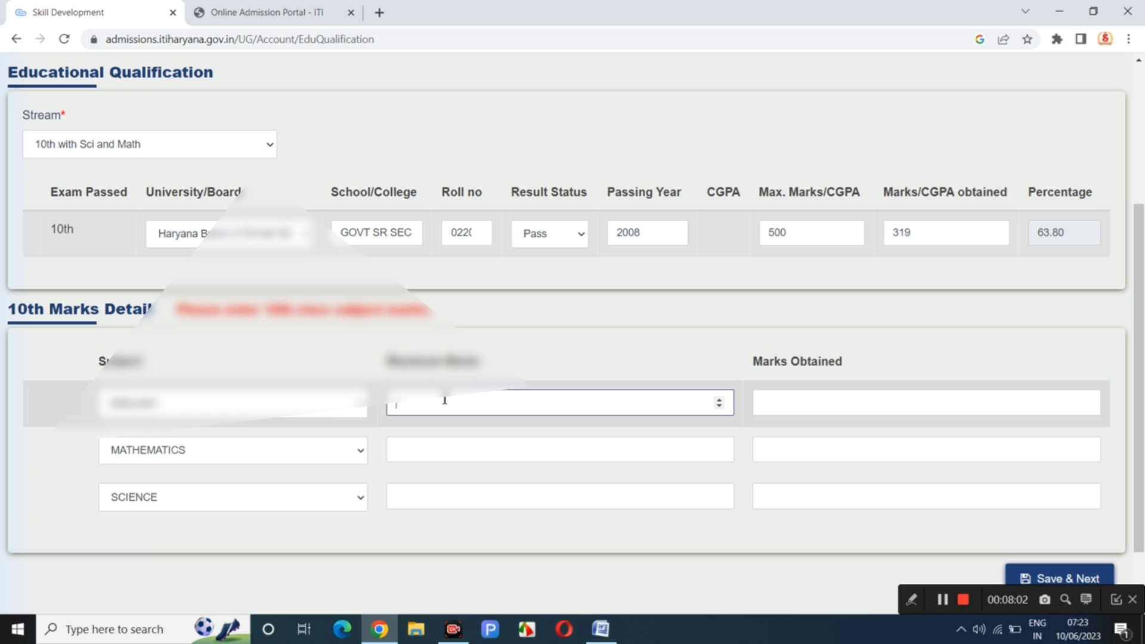
text(100)
click(409, 446)
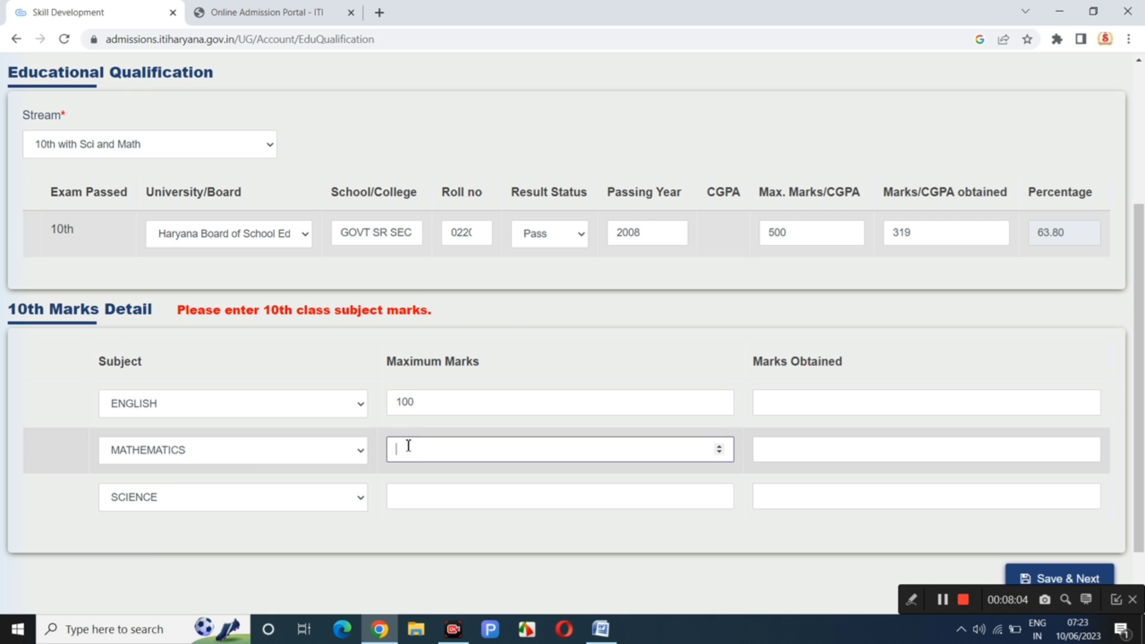
text(100)
click(411, 495)
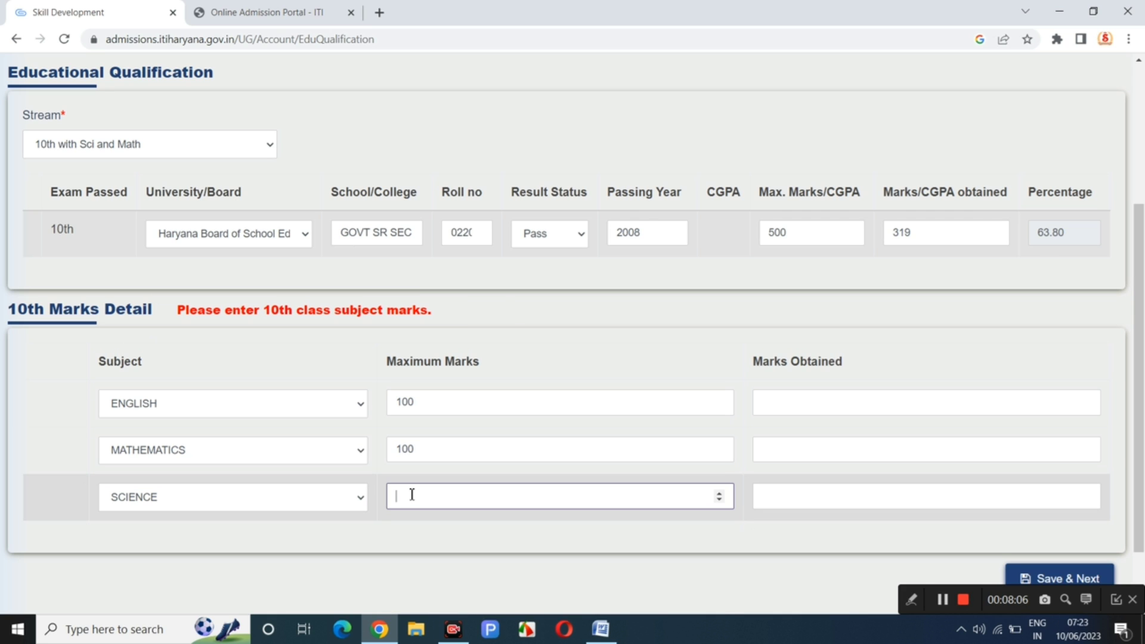
text(100)
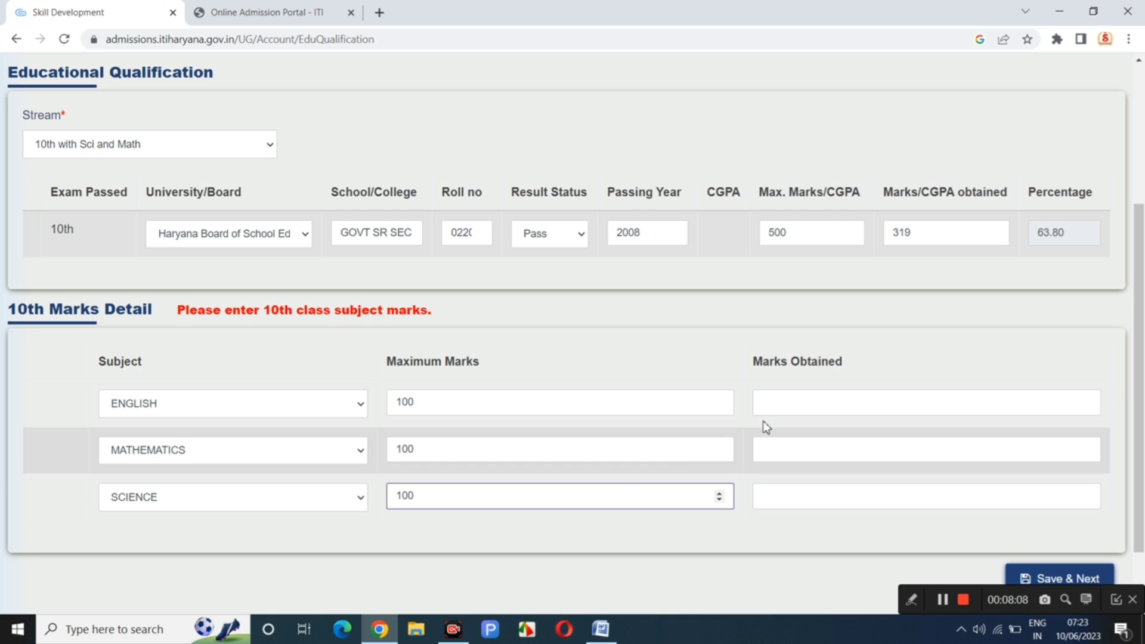
click(785, 404)
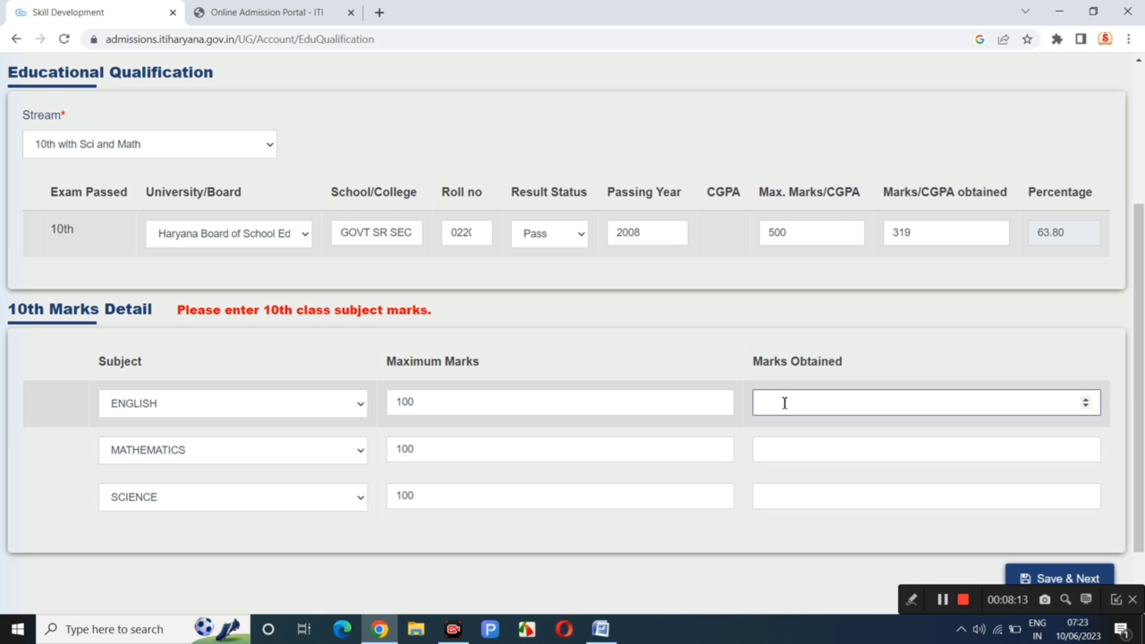
scroll(785, 403, down, 2)
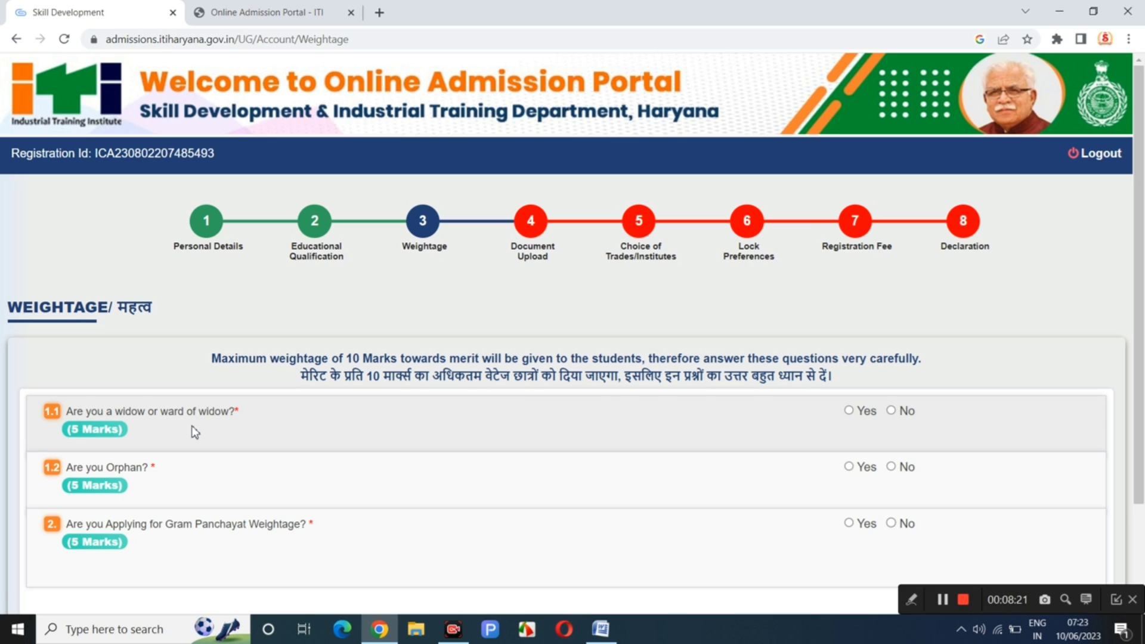
Answer No to the widow and orphan weightage questions
scroll(192, 430, down, 1)
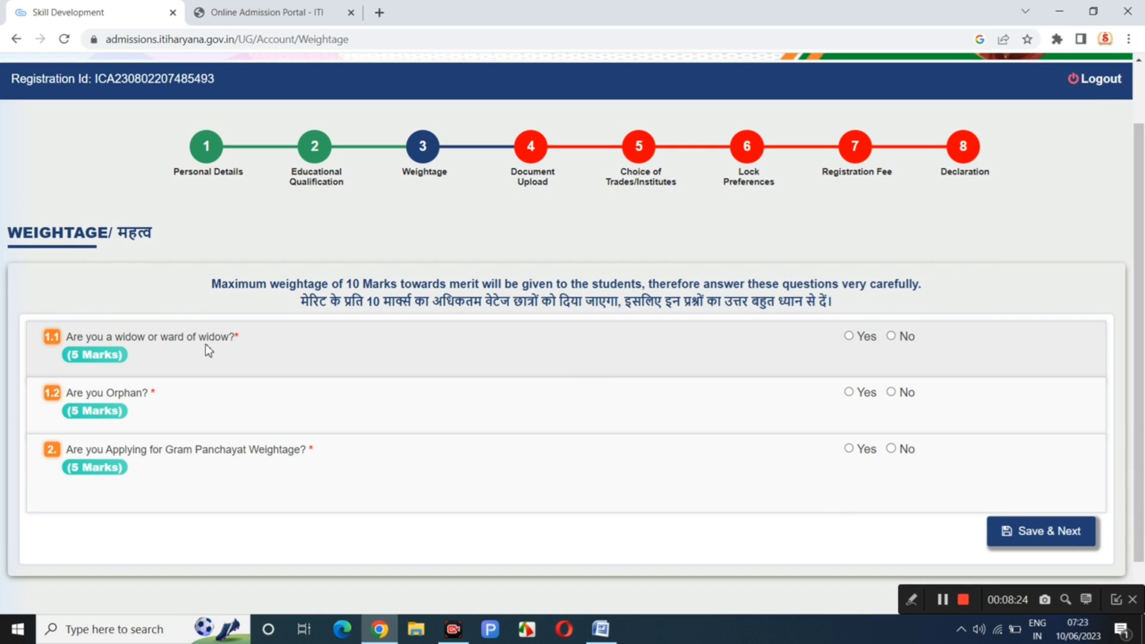
click(890, 337)
click(891, 393)
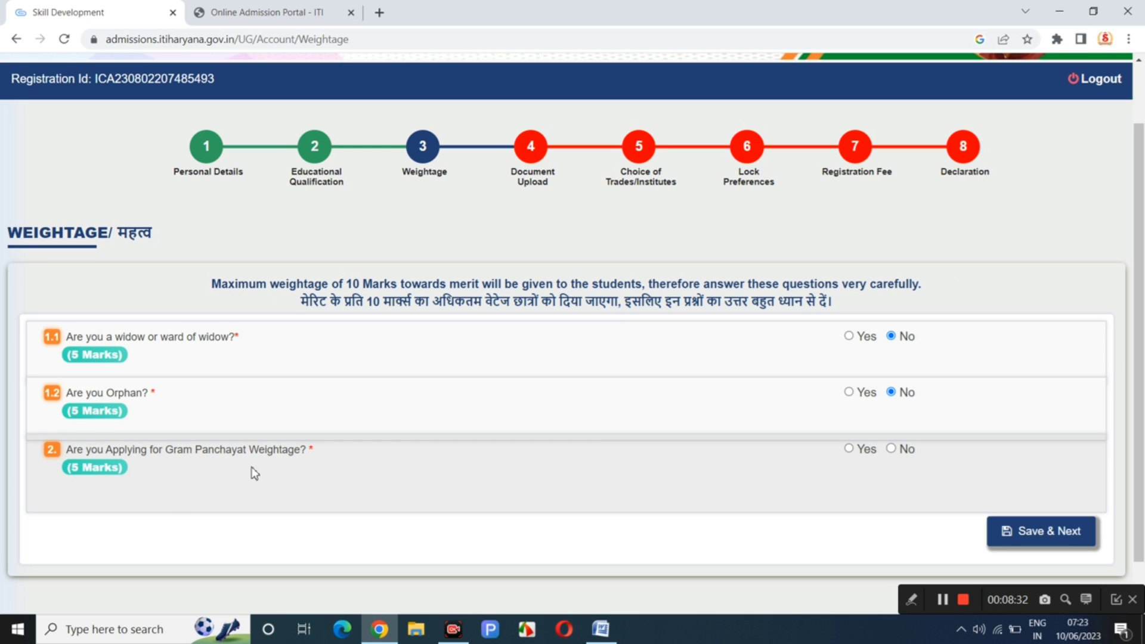
scroll(297, 474, down, 1)
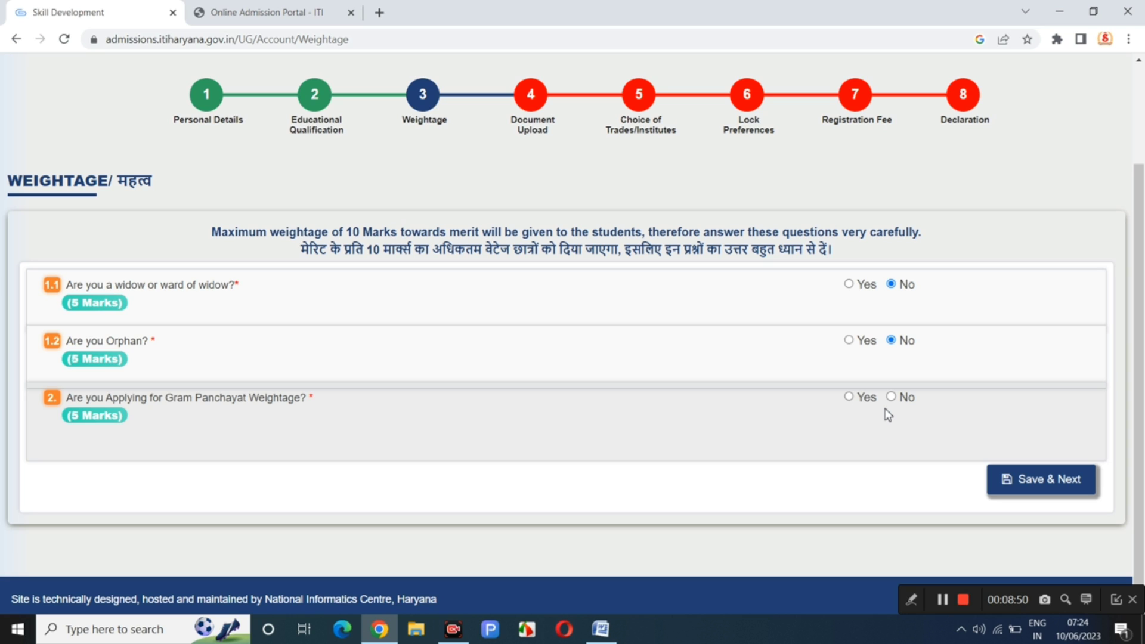
Leave the Gram Panchayat question at No after trying village Rakhi Shahpur, and submit
click(849, 397)
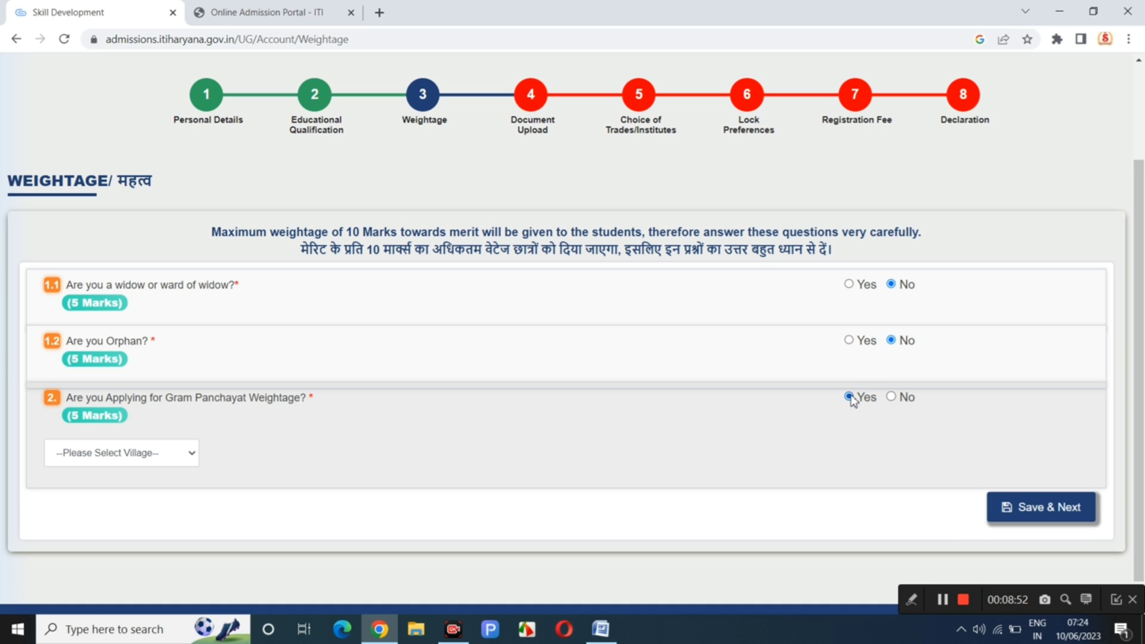
click(120, 453)
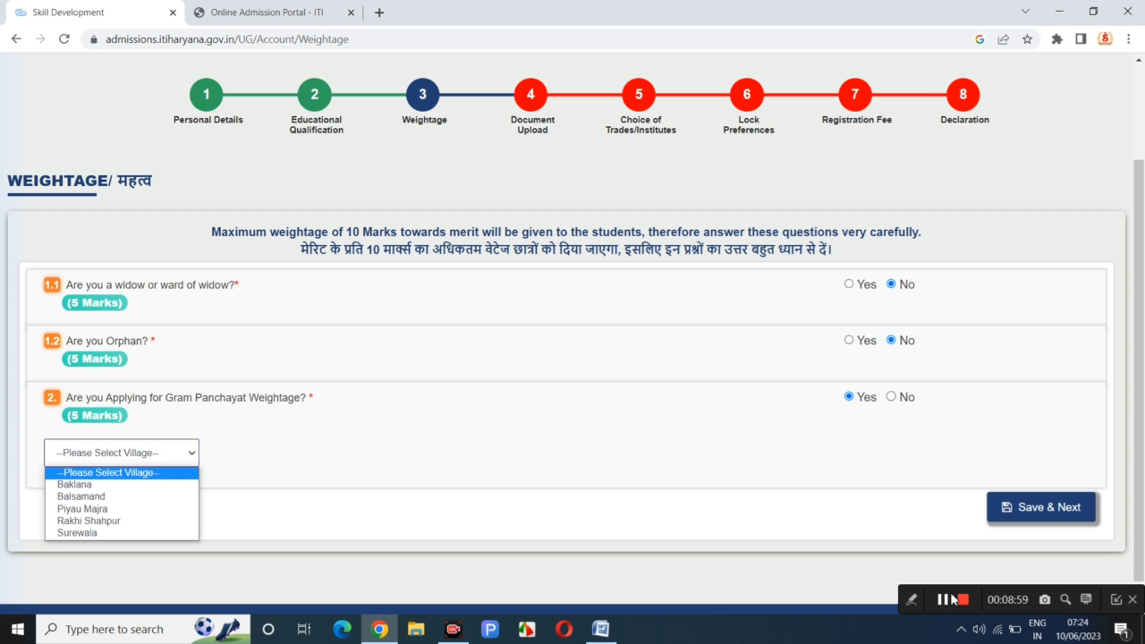
click(89, 521)
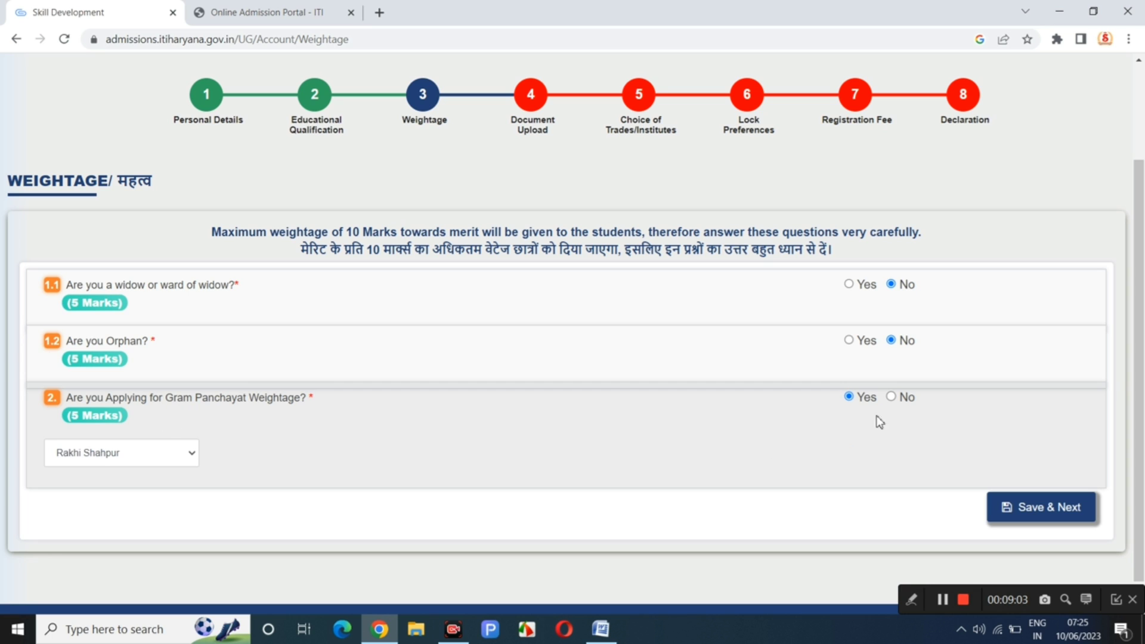
click(893, 400)
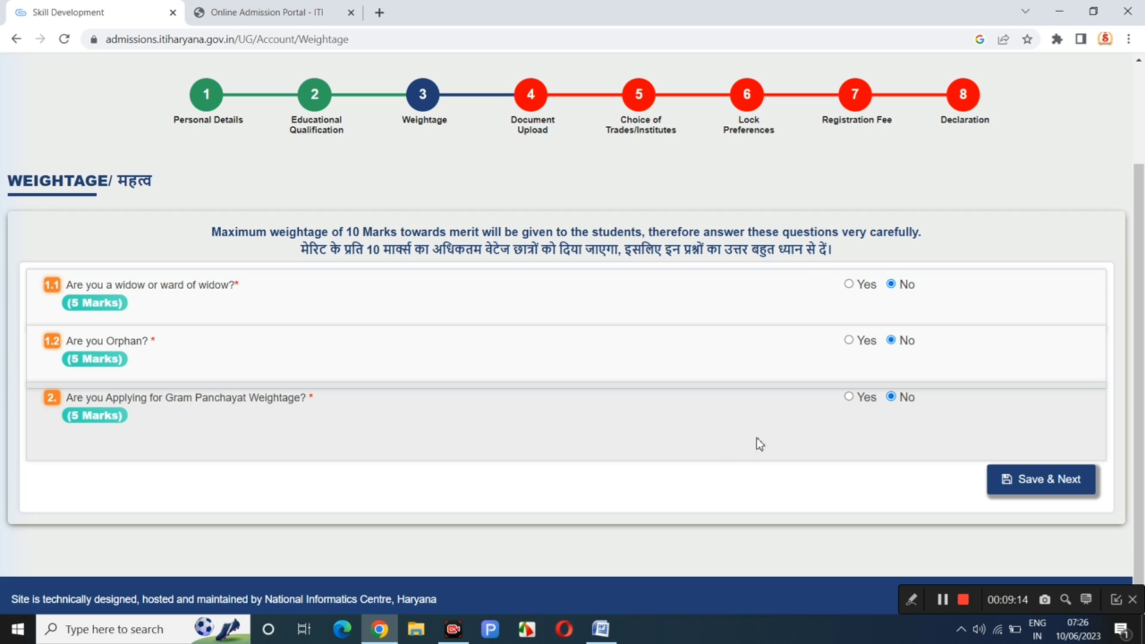
click(848, 397)
click(137, 452)
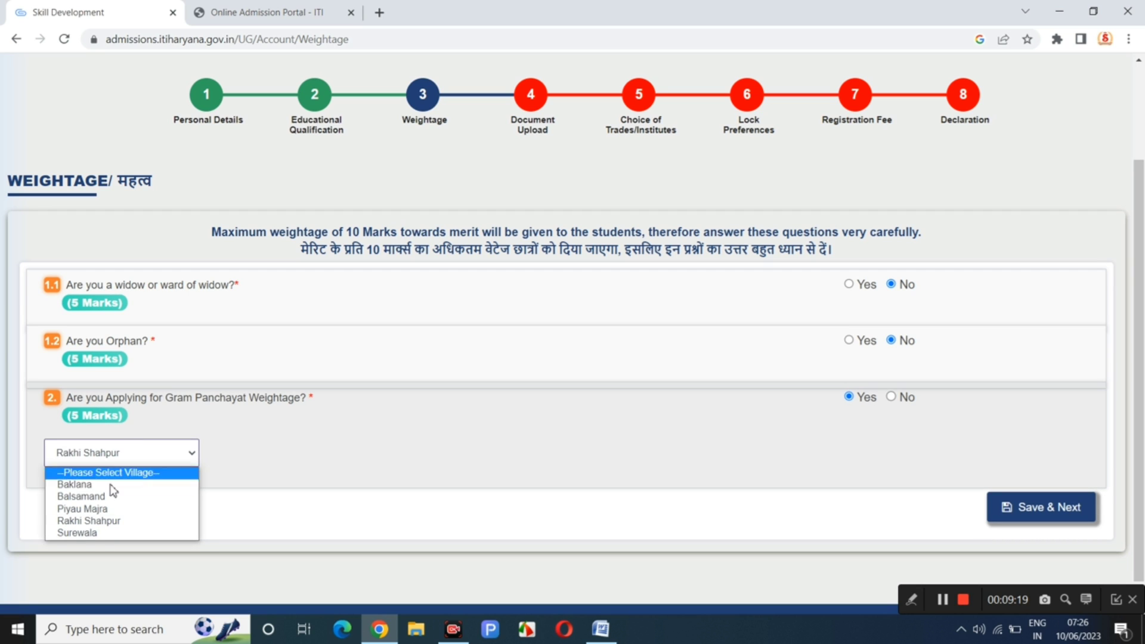
click(223, 461)
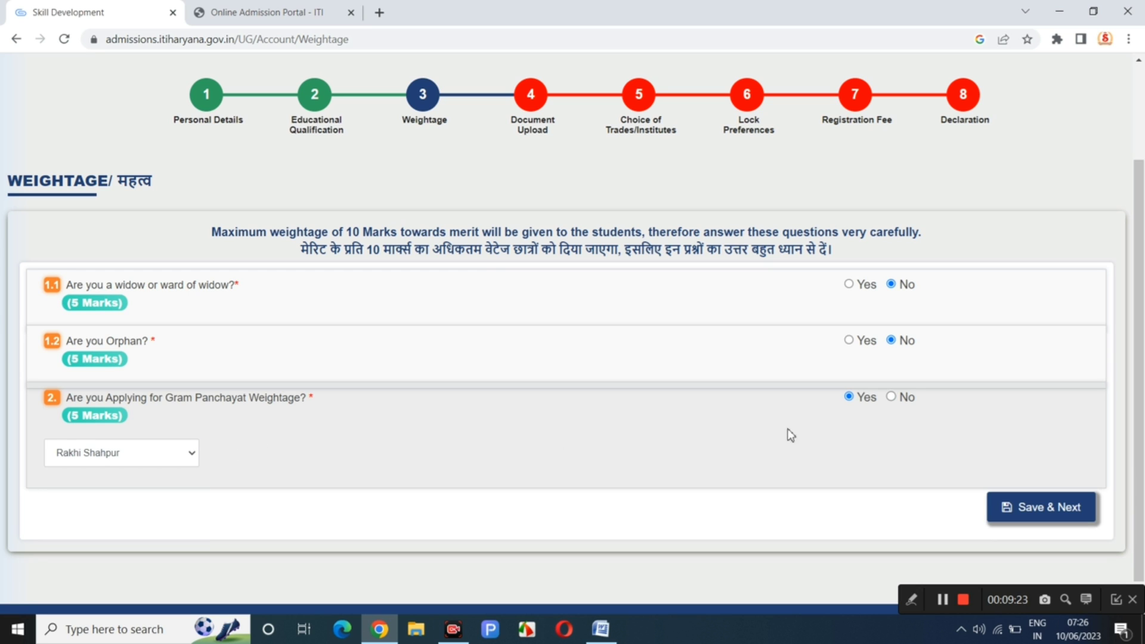
click(893, 397)
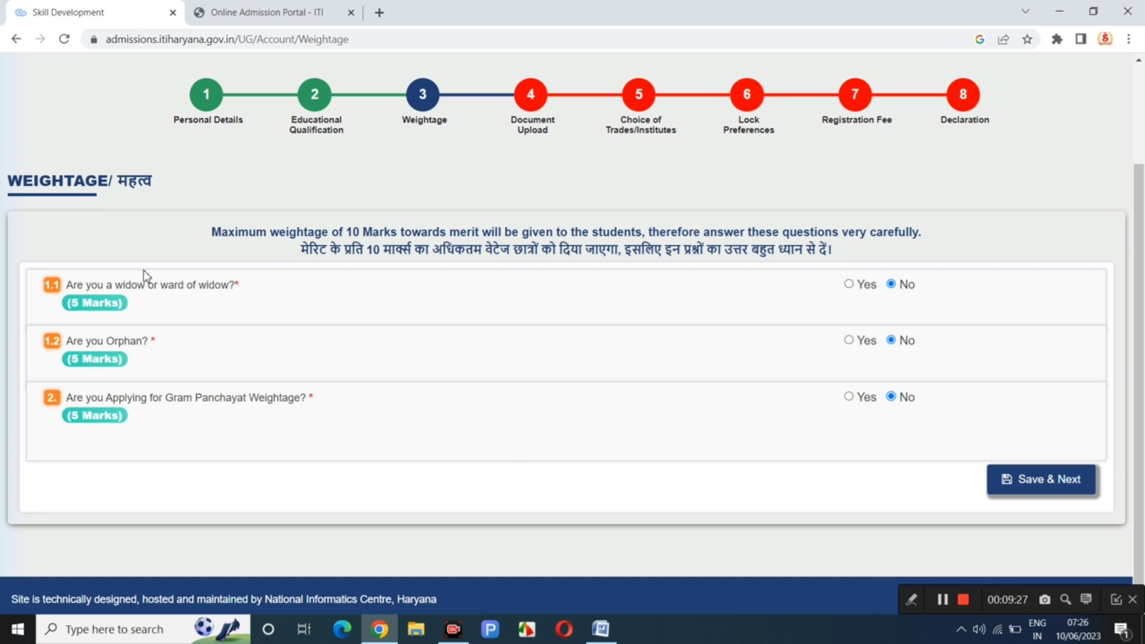
click(1044, 491)
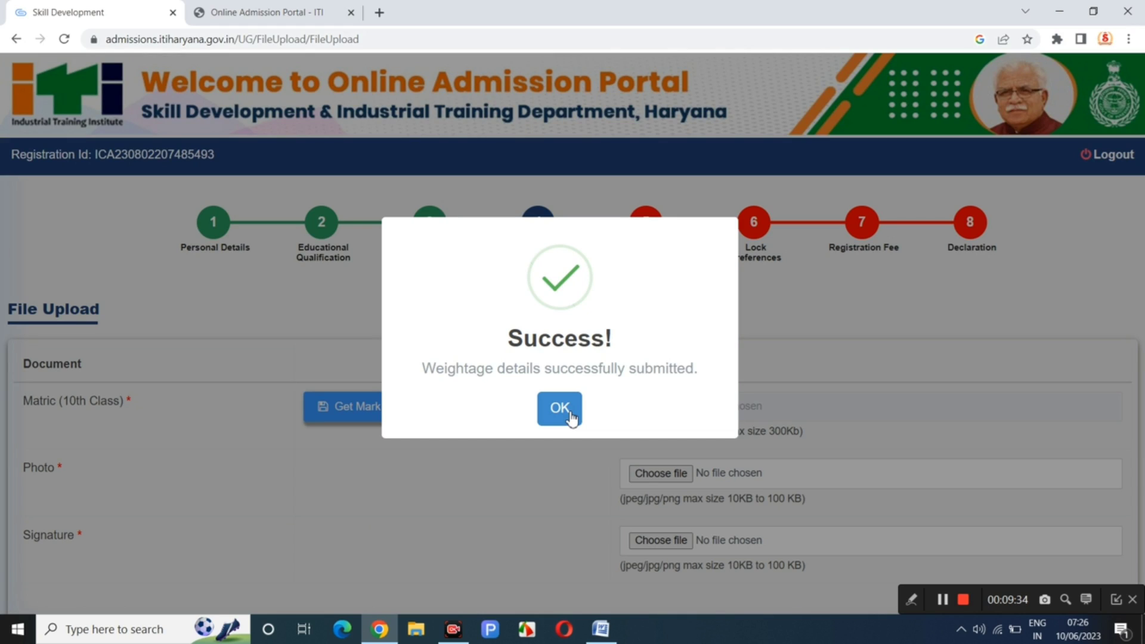
Try fetching the 10th mark sheet automatically and dismiss the document-not-found alert
click(561, 409)
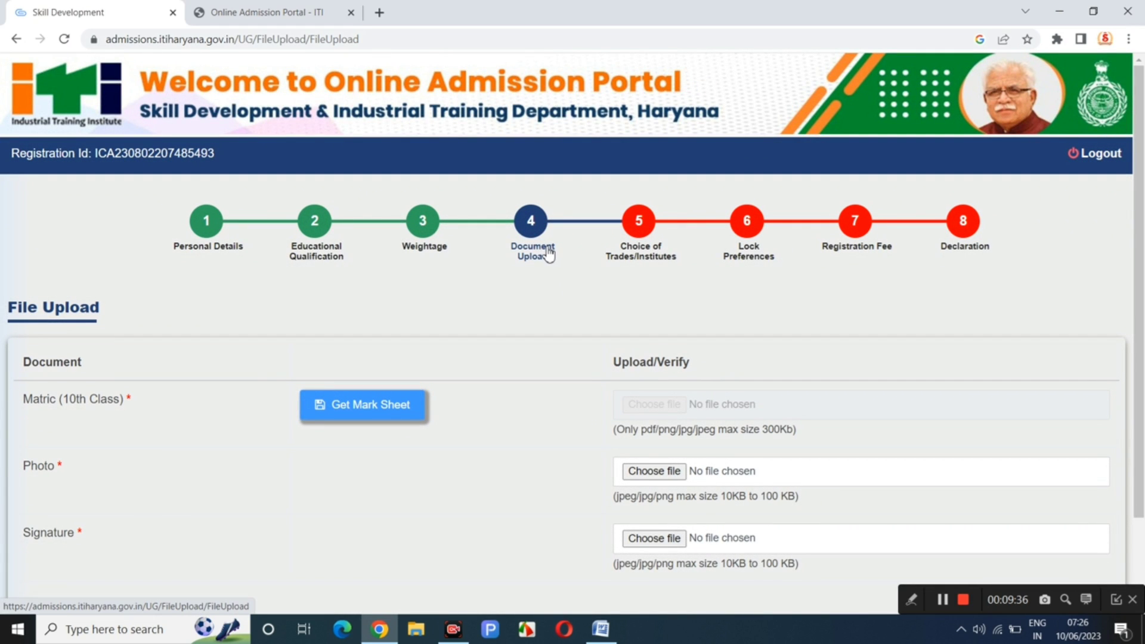
scroll(458, 406, down, 3)
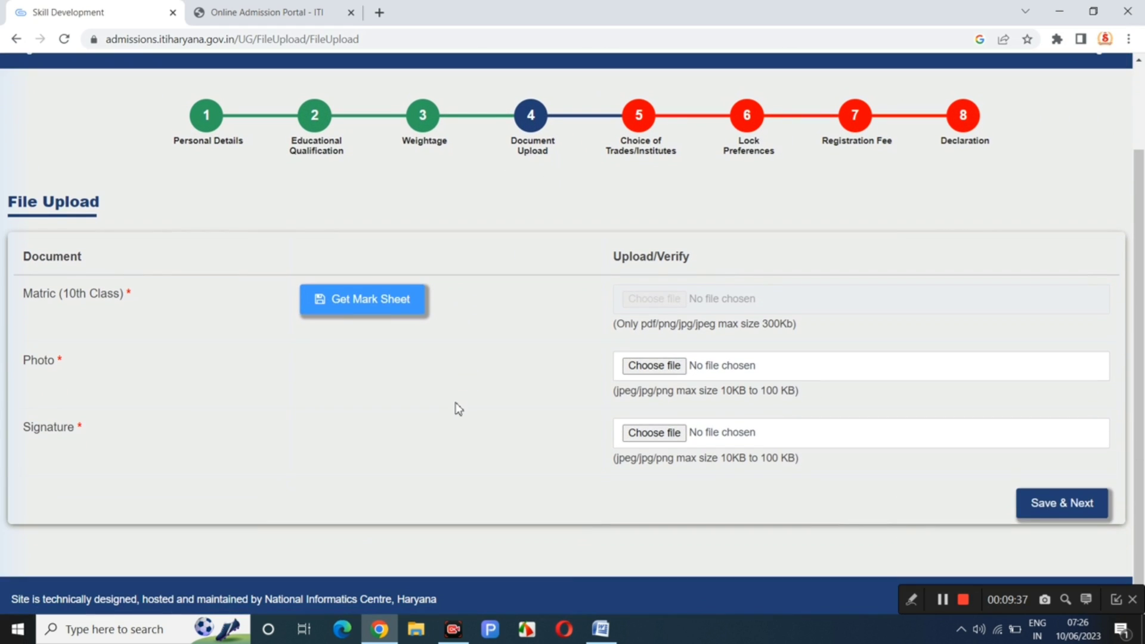
click(339, 311)
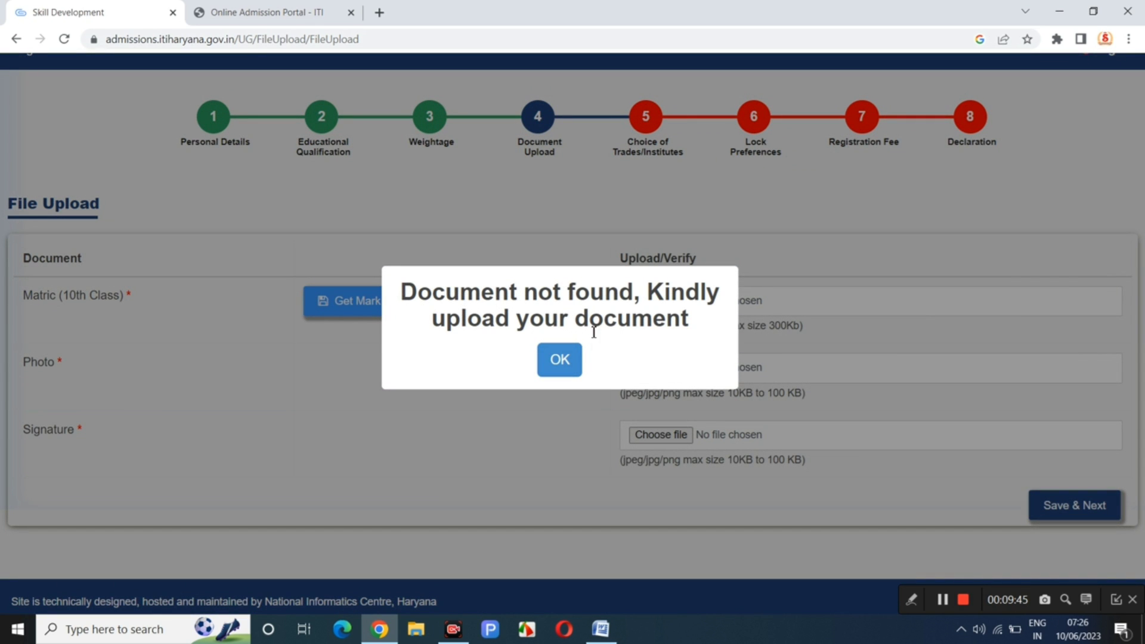
click(564, 361)
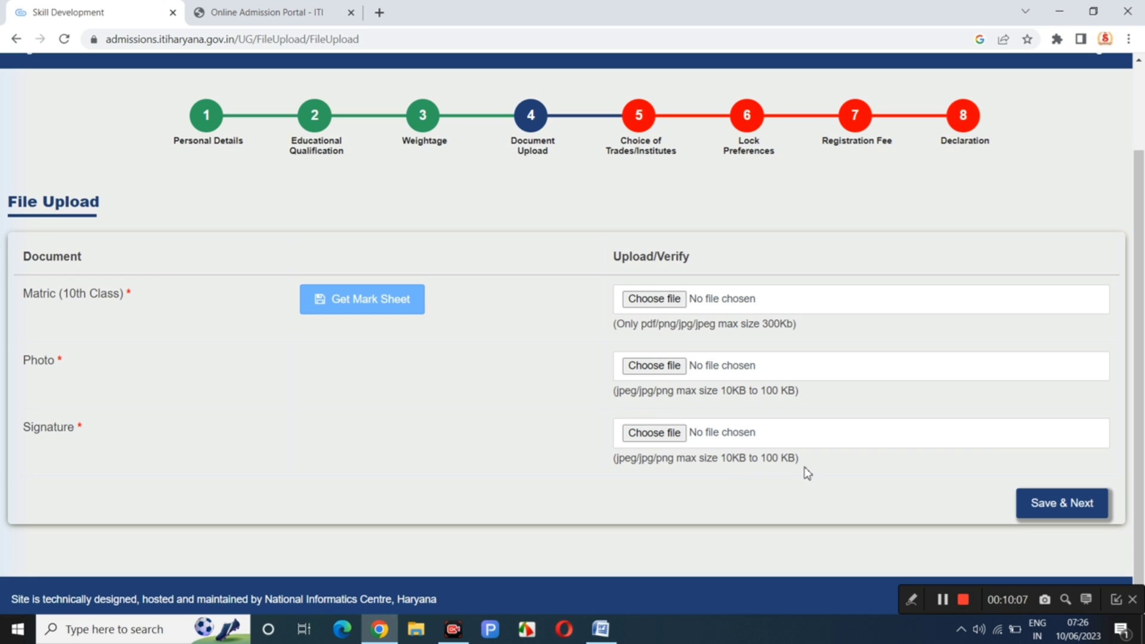
Attach the mark sheet, photo and signature files and save the uploads
click(1040, 502)
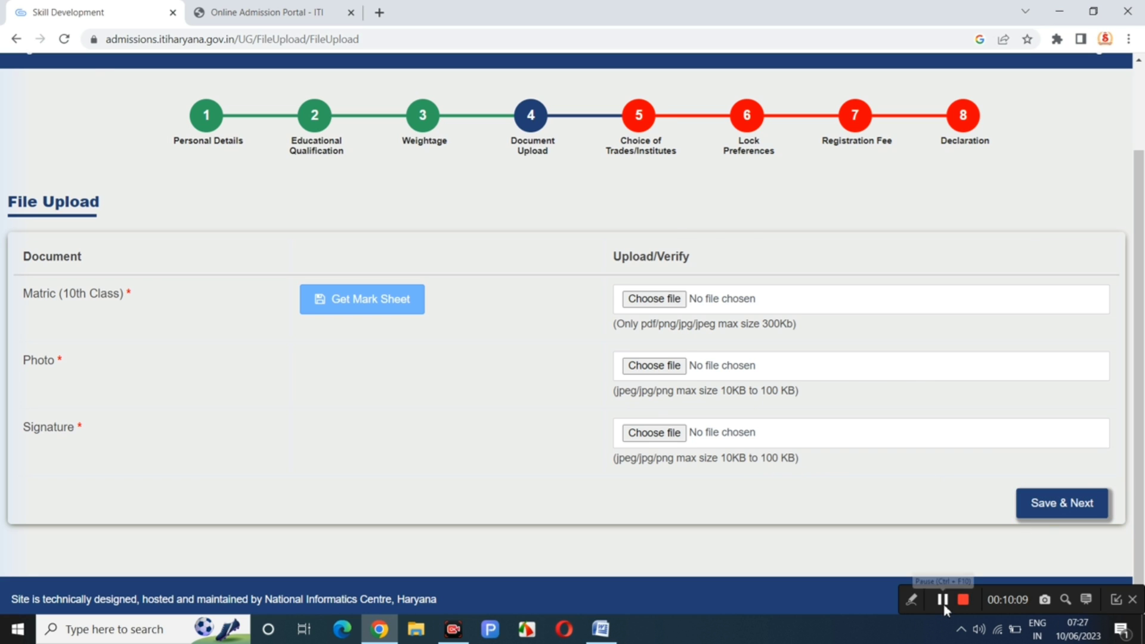
click(943, 600)
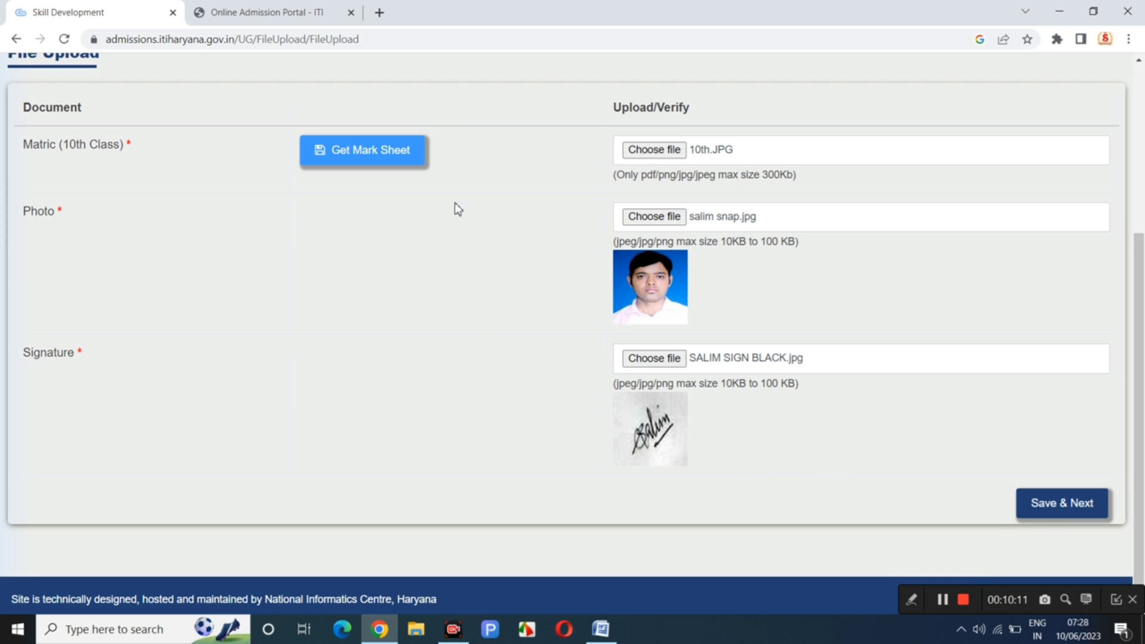
click(1056, 517)
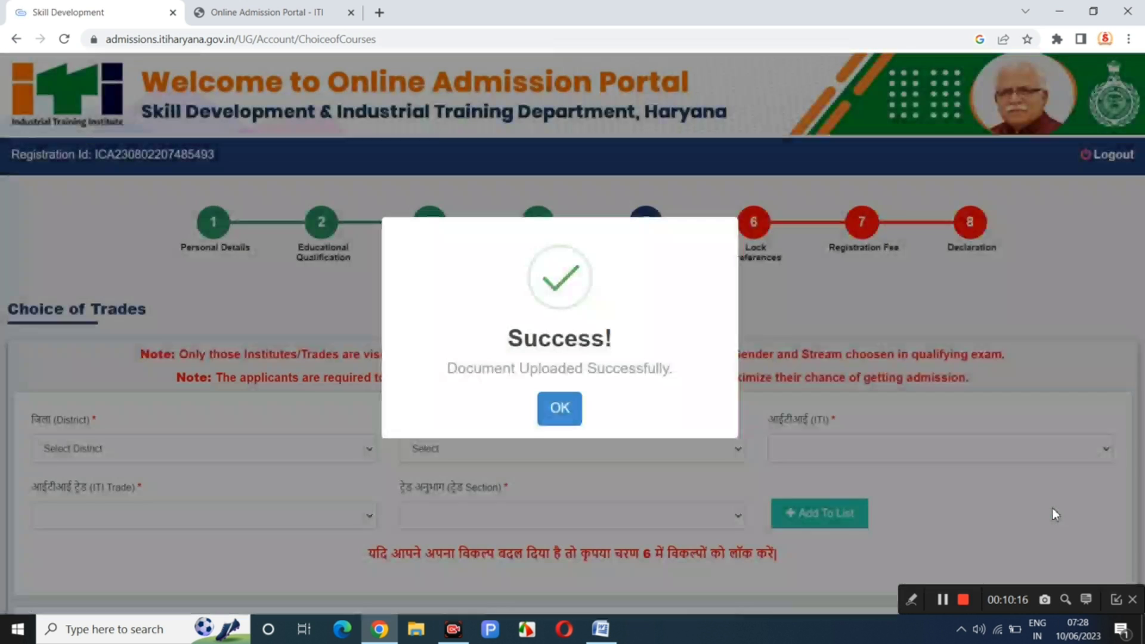
Select district HISAR, ITI type Govt and institute GITI Hisar
click(558, 410)
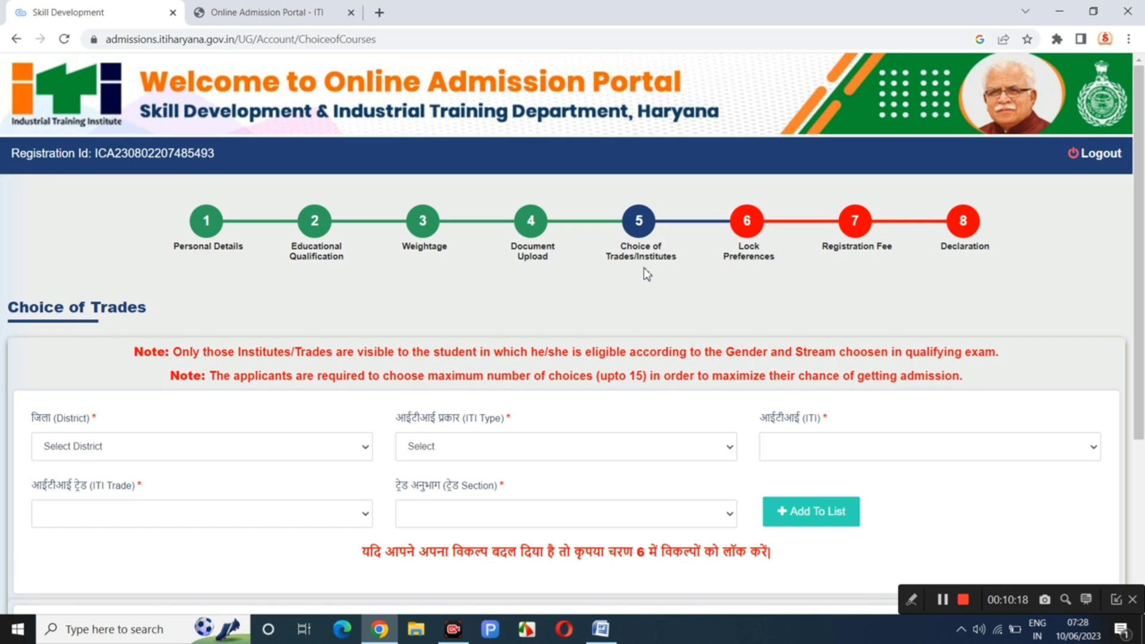
click(143, 453)
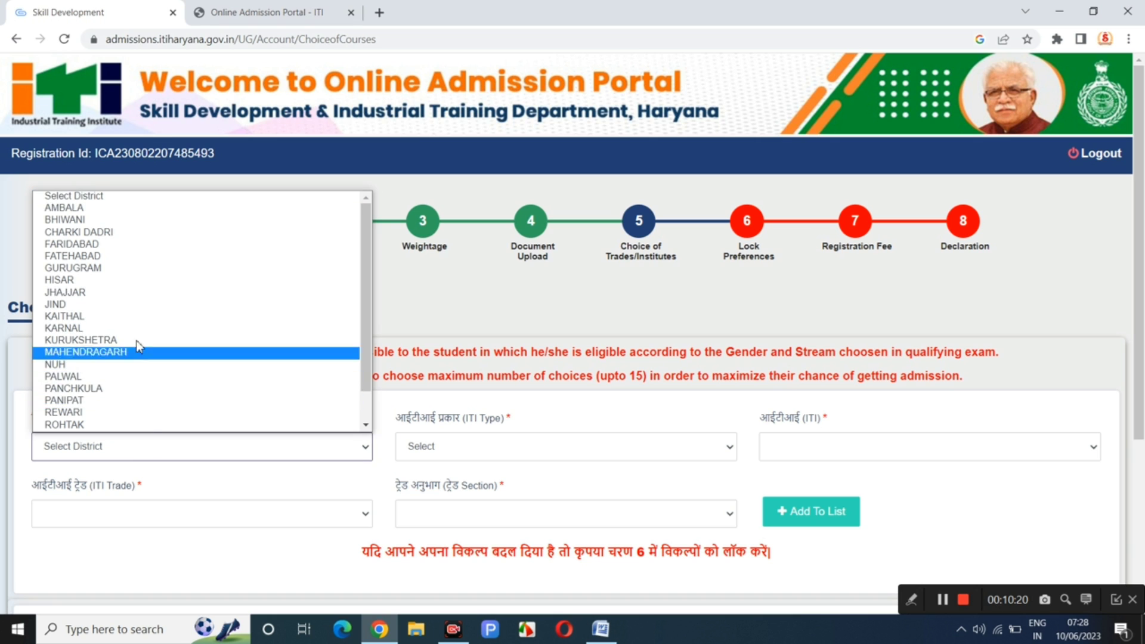
click(132, 284)
click(480, 448)
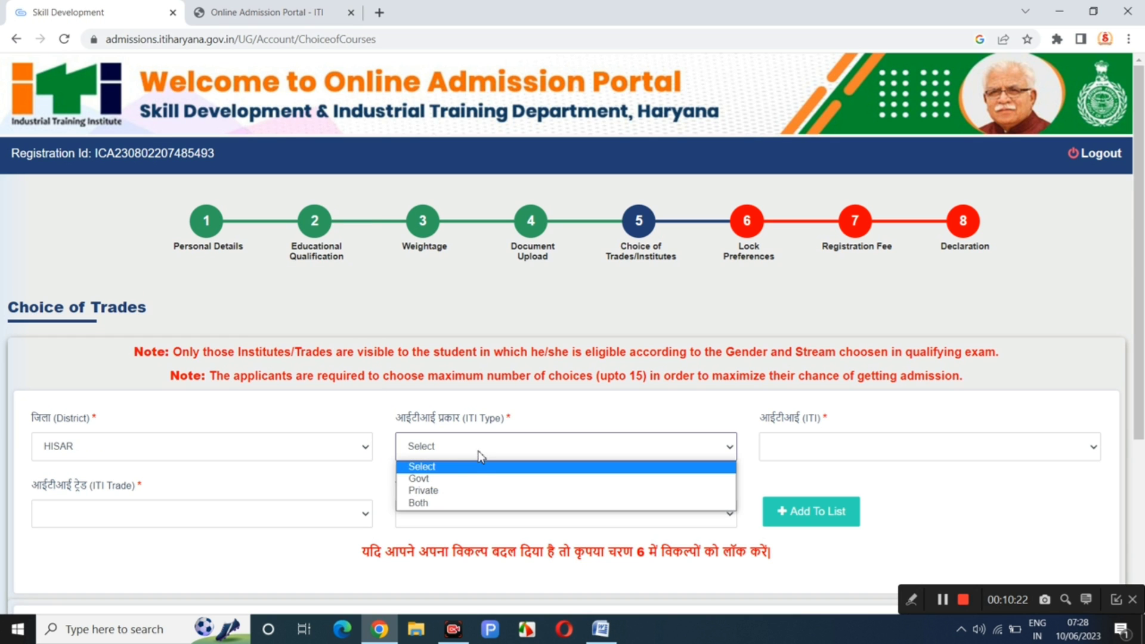
click(468, 483)
click(801, 453)
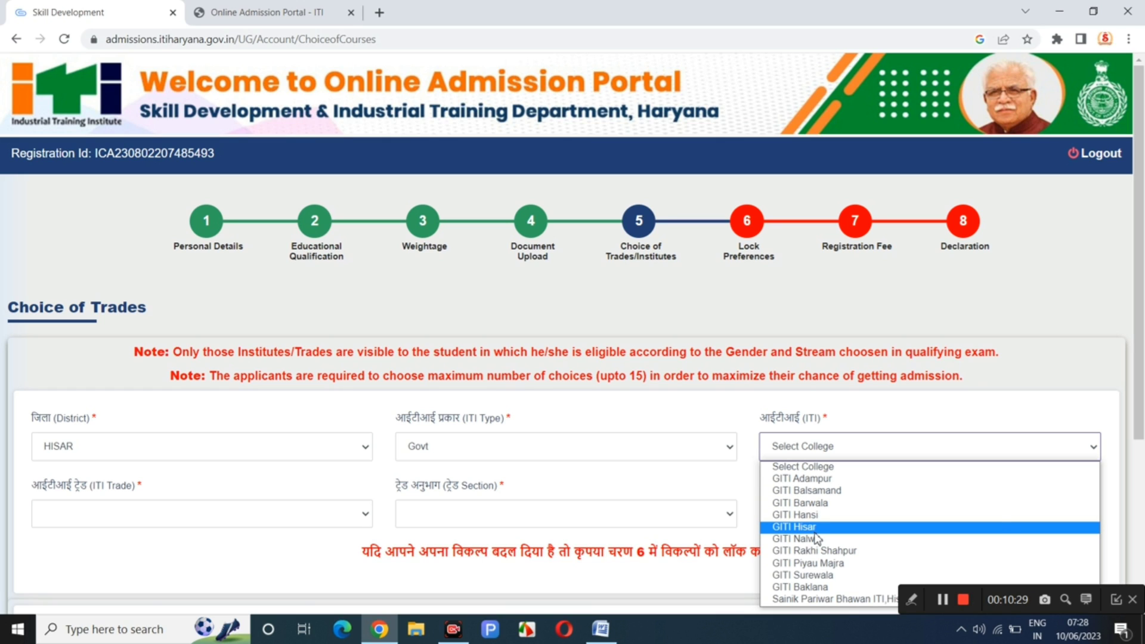
click(815, 531)
Add the Stenographer & Secretarial Assistant (Hindi) trade with its NCVT section to the list
click(117, 521)
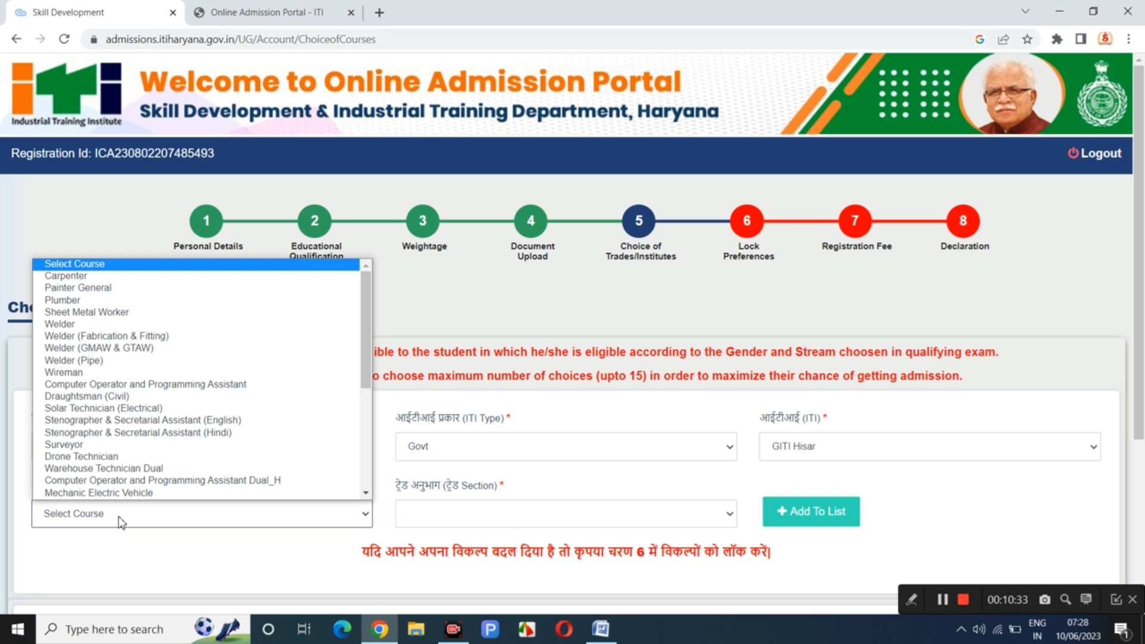
key(s)
key(s)
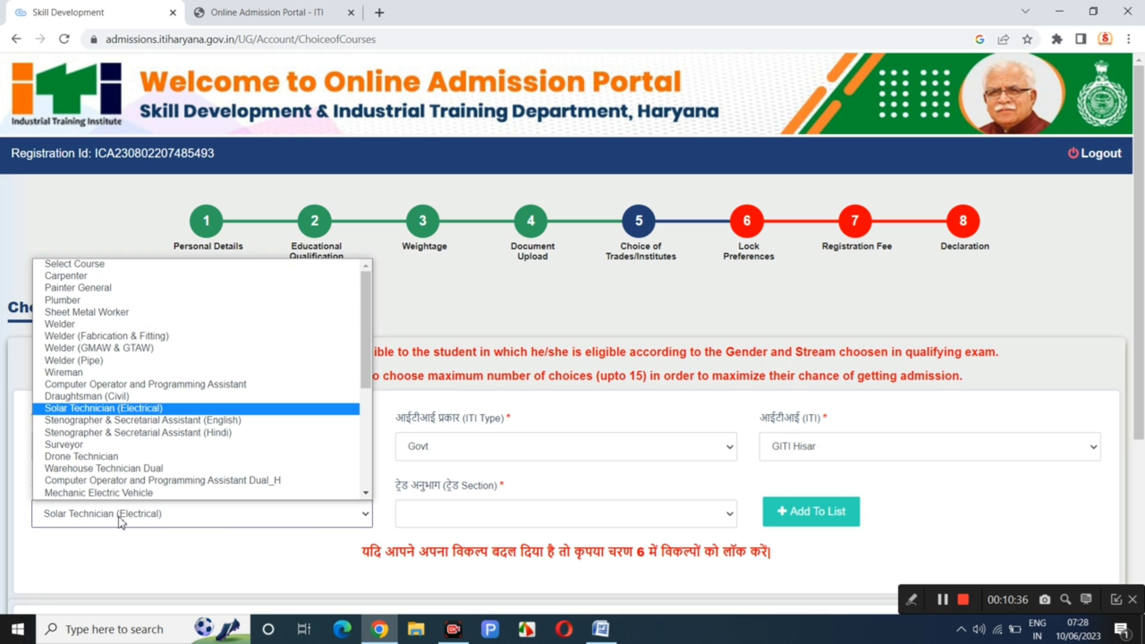
key(s)
scroll(138, 418, down, 1)
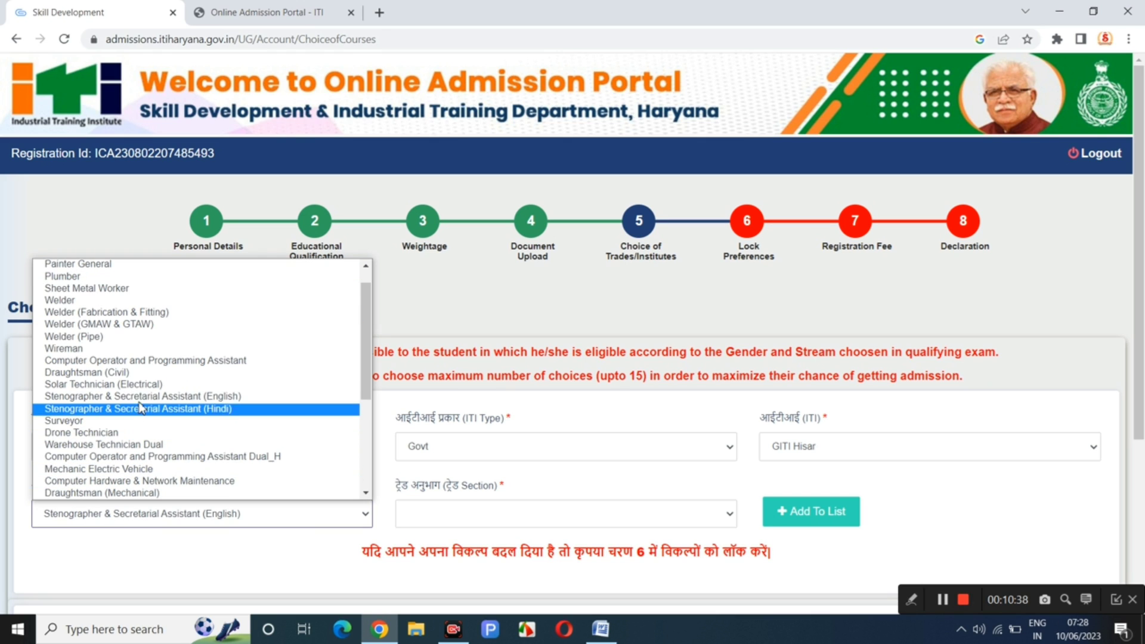
click(139, 410)
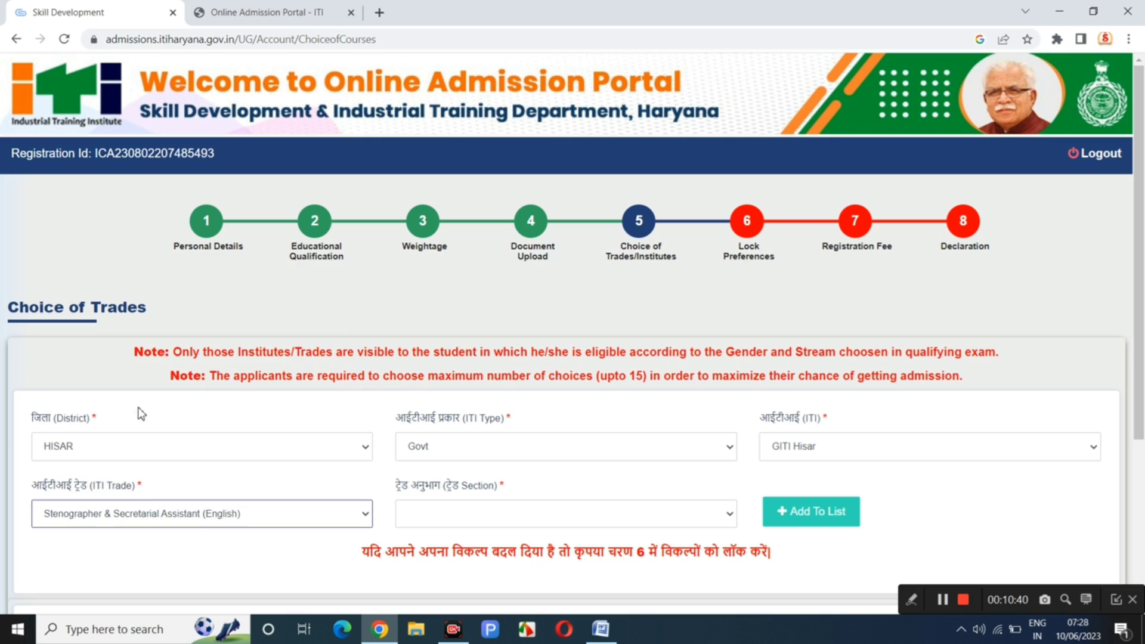
click(458, 514)
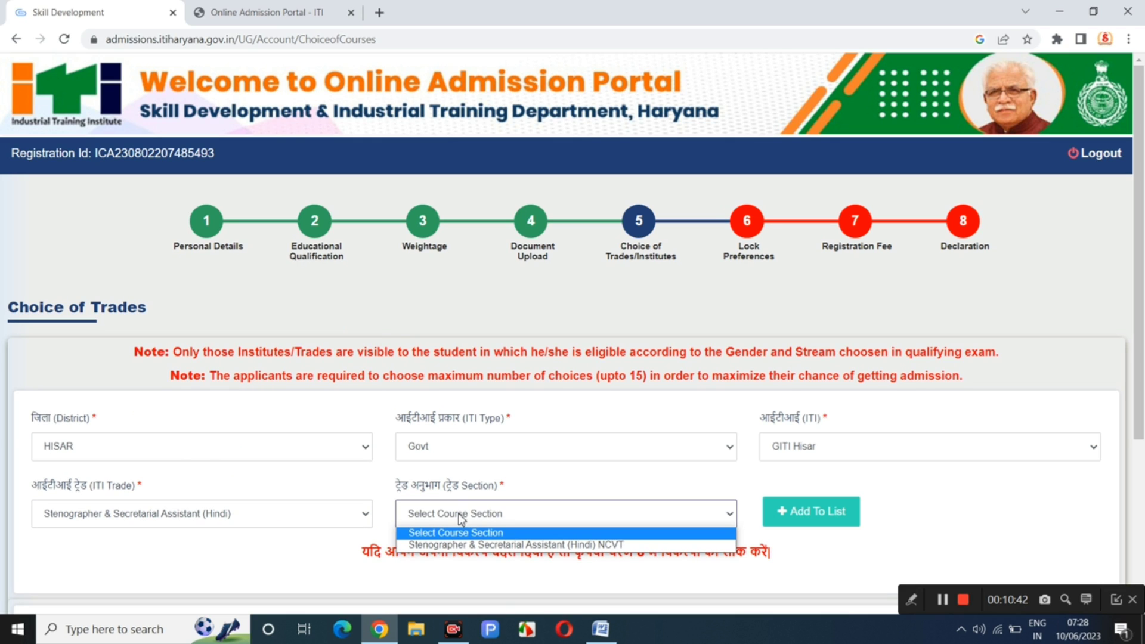
click(457, 546)
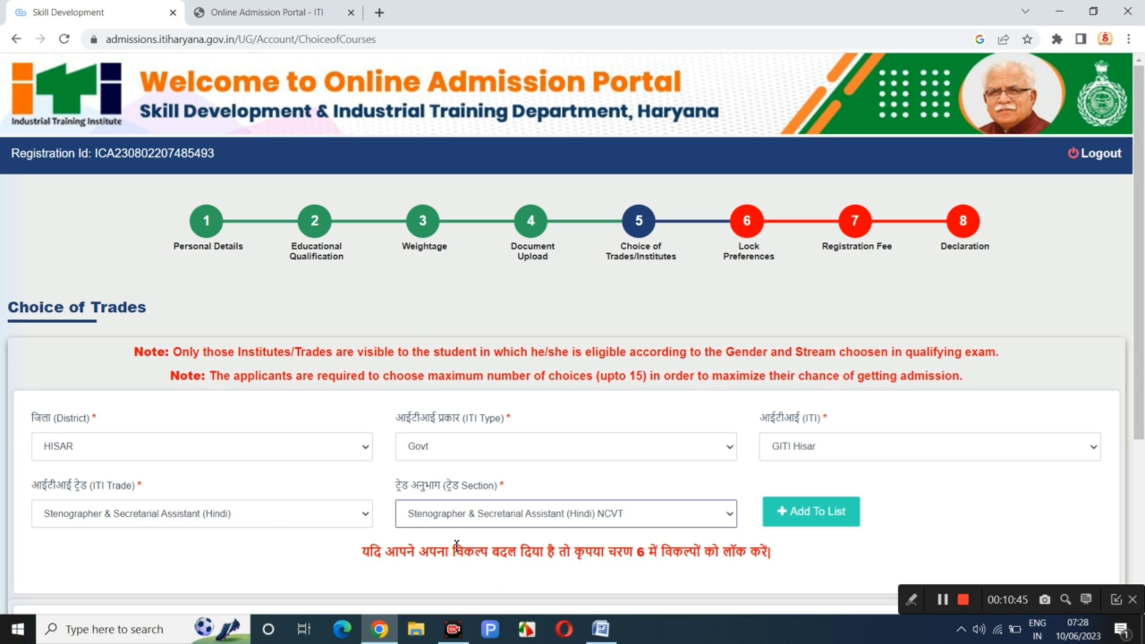
click(825, 523)
click(556, 408)
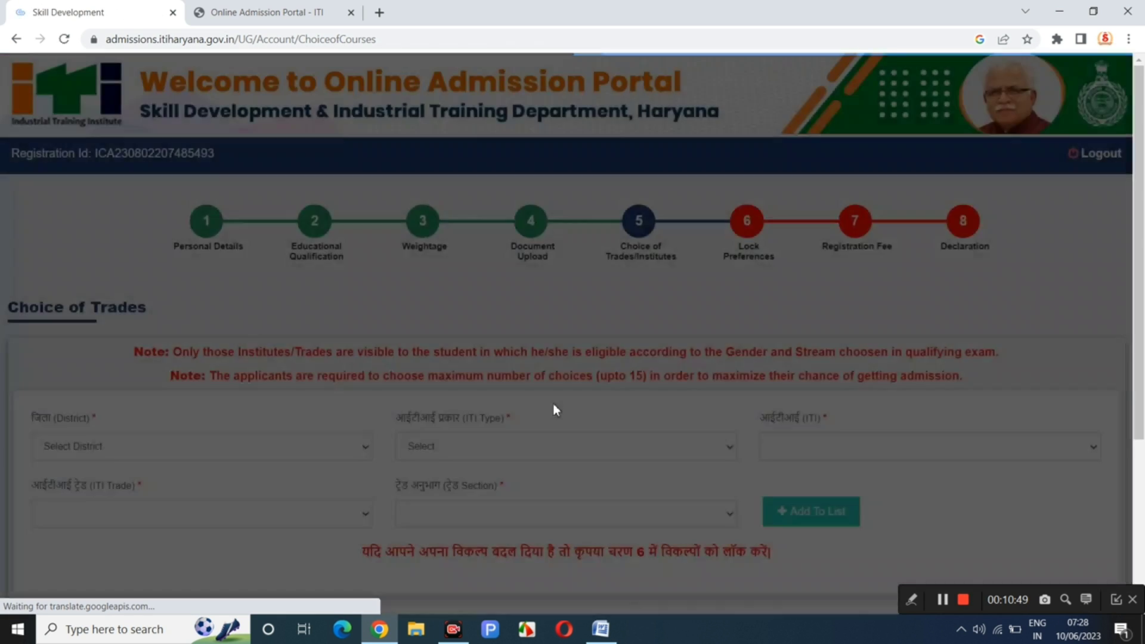
Select district HISAR, Govt ITI type and GITI Hisar as the institute
scroll(477, 398, down, 3)
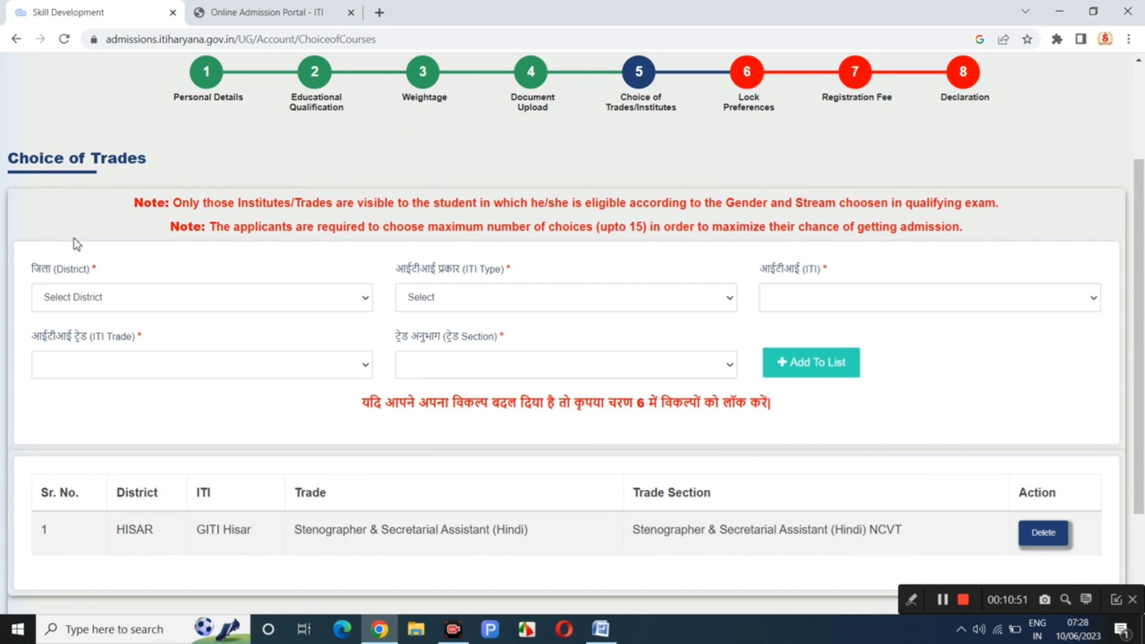
click(119, 298)
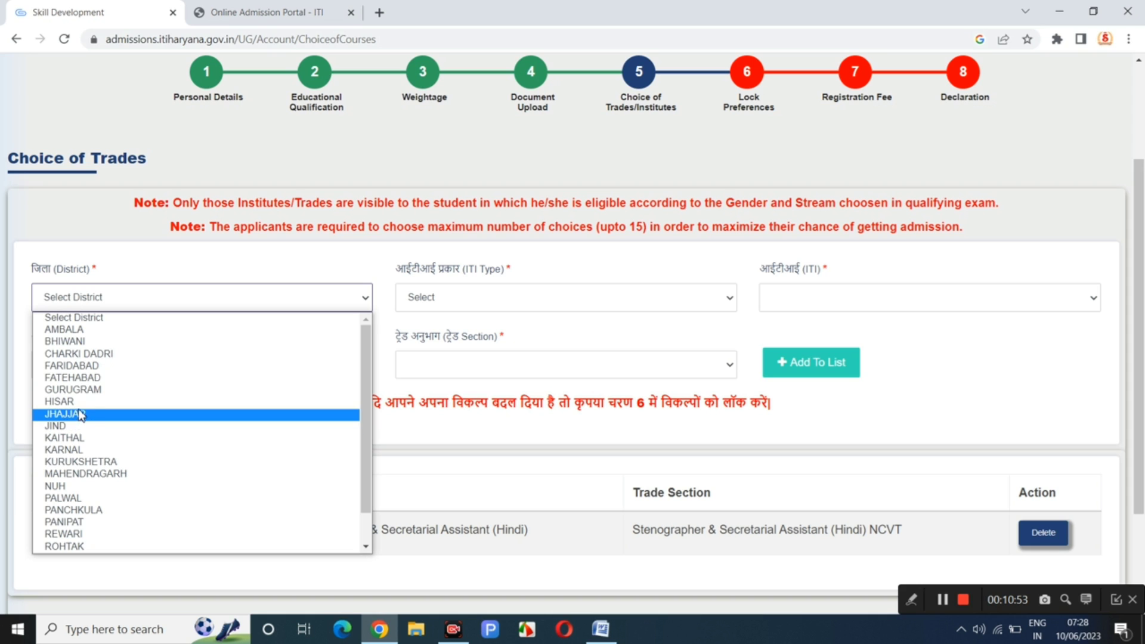
click(90, 411)
click(424, 296)
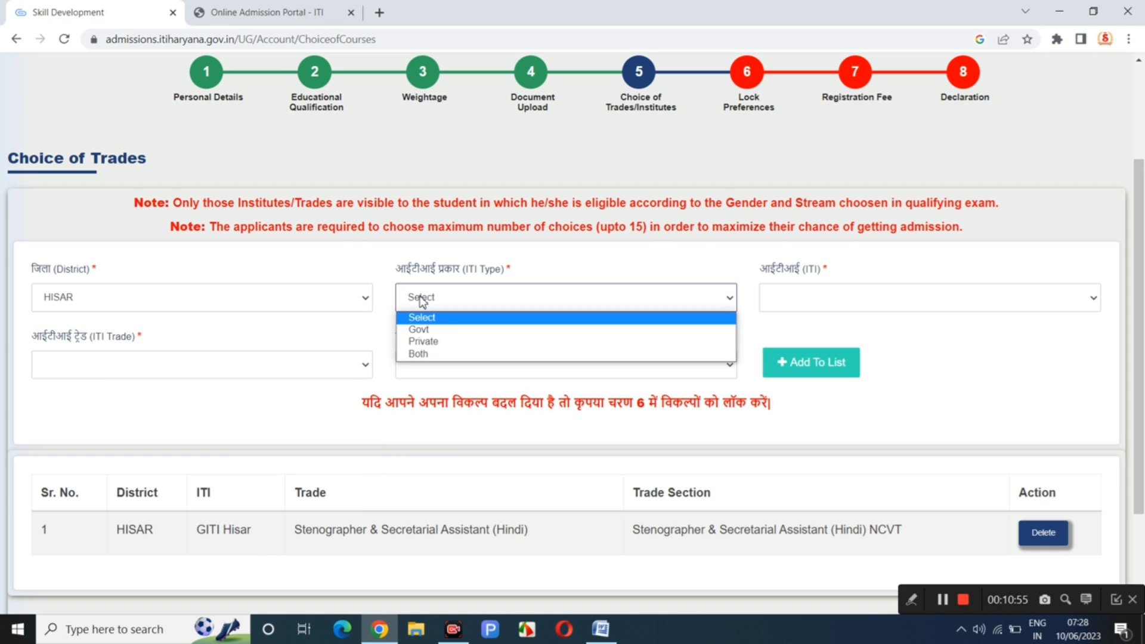
click(438, 327)
click(883, 297)
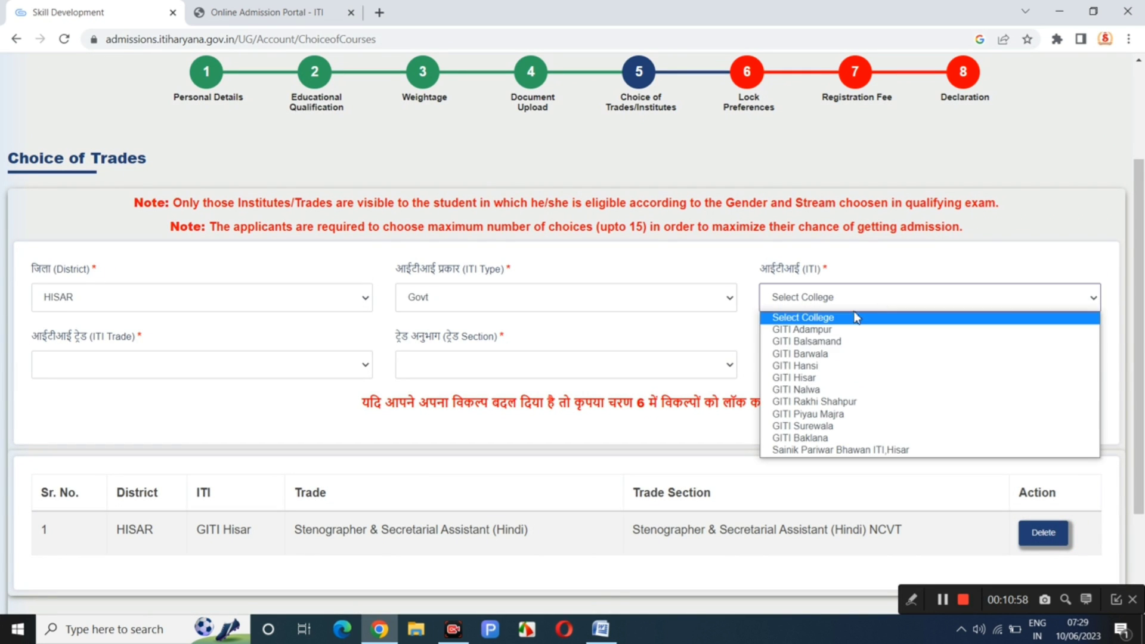
click(840, 379)
Add Stenographer & Secretarial Assistant (English) with its NCVT section to the list
click(201, 365)
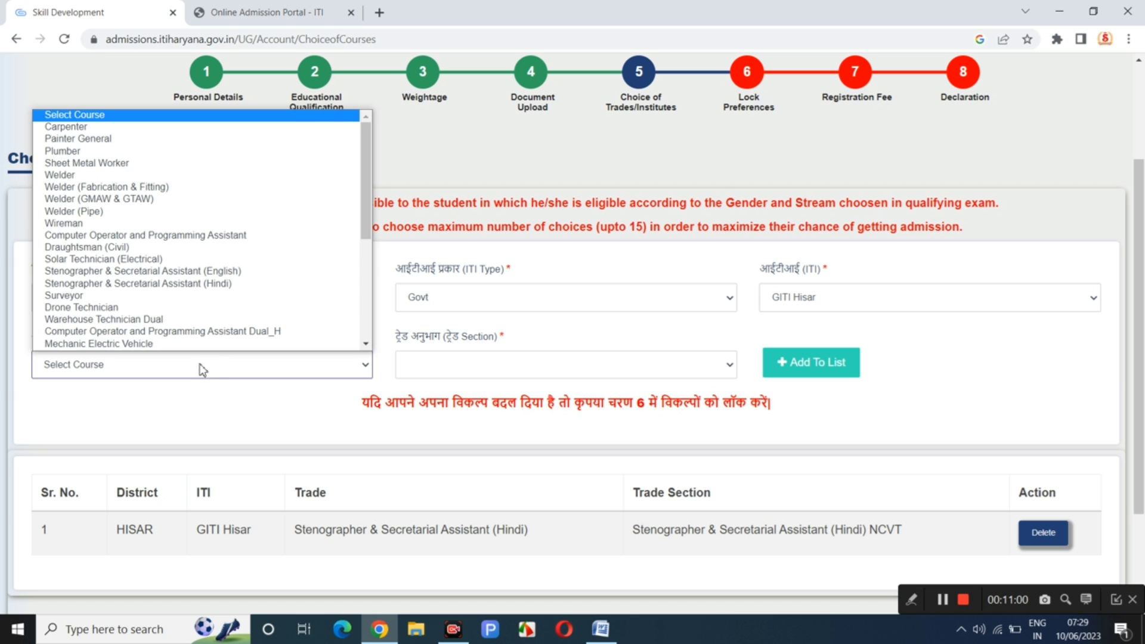
scroll(197, 333, down, 1)
click(179, 247)
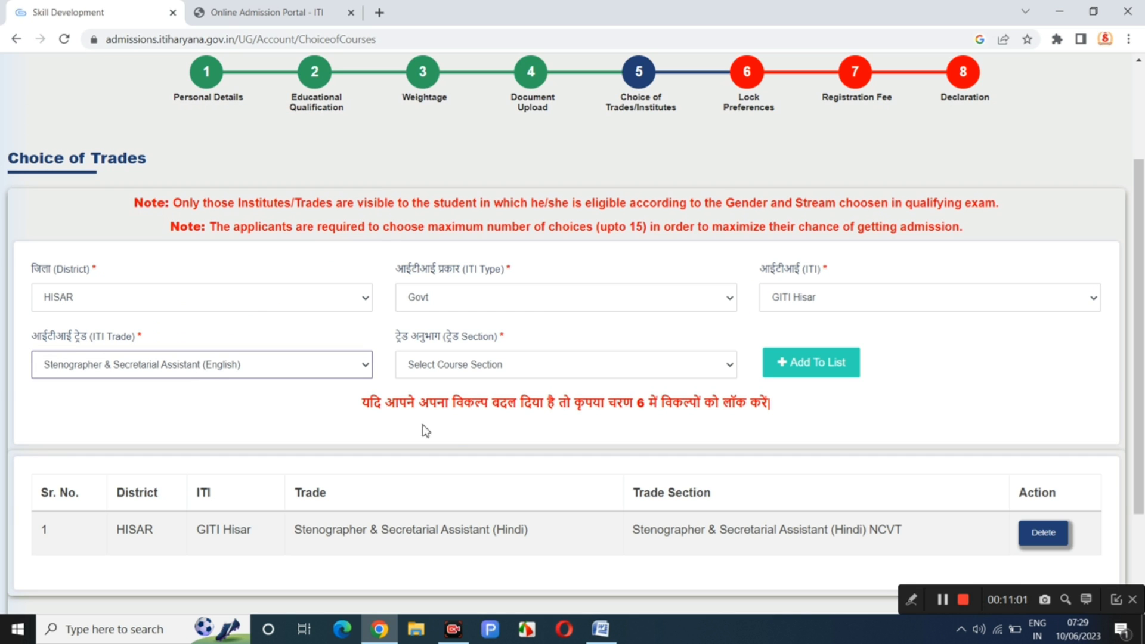
click(521, 372)
click(521, 396)
click(778, 365)
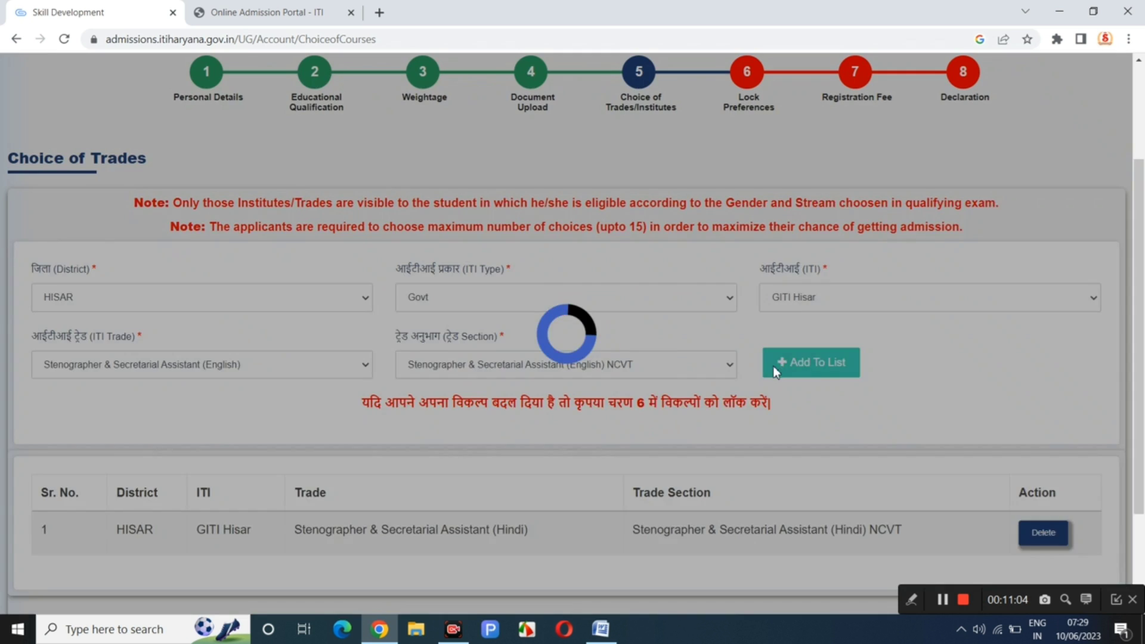
click(568, 407)
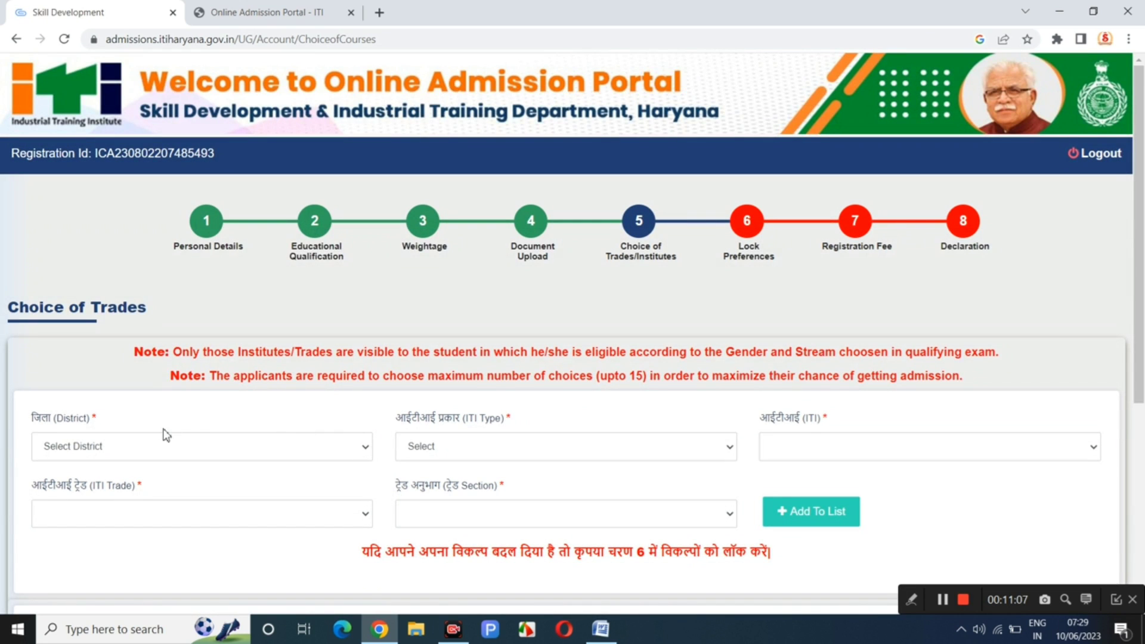
Reselect HISAR, Govt and GITI Hisar on the blank trade form
click(122, 448)
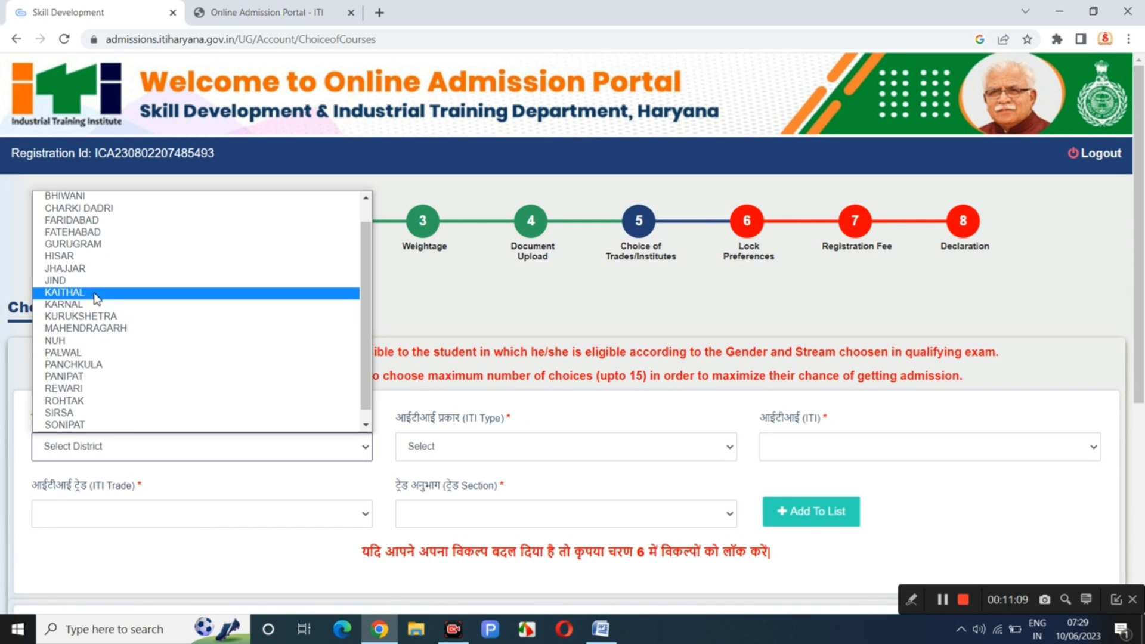
click(79, 256)
click(492, 453)
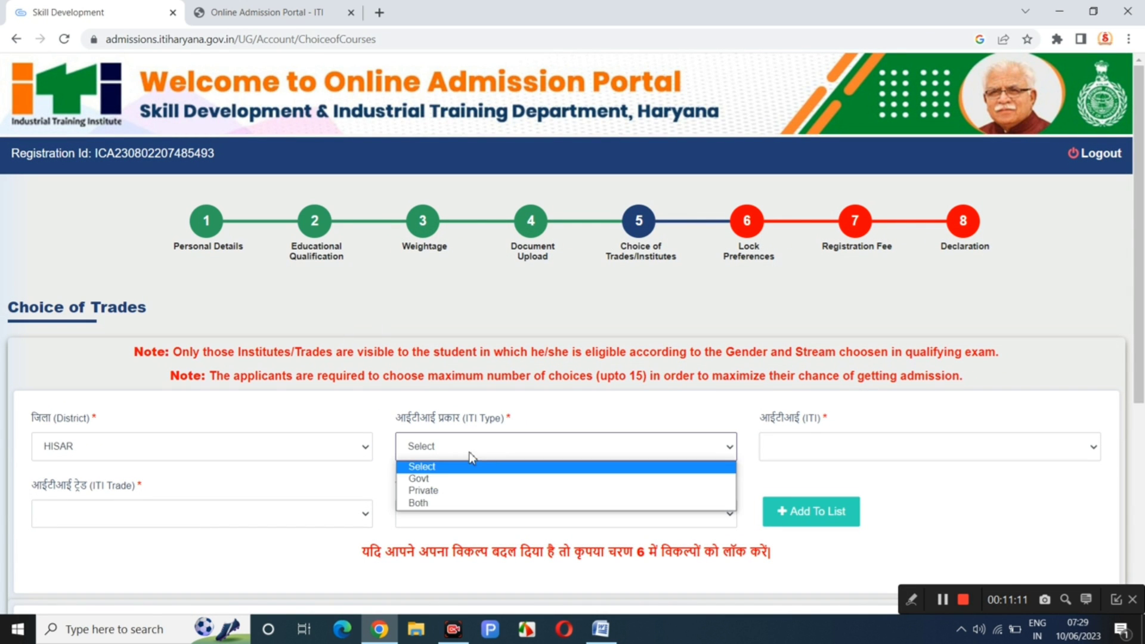
click(419, 479)
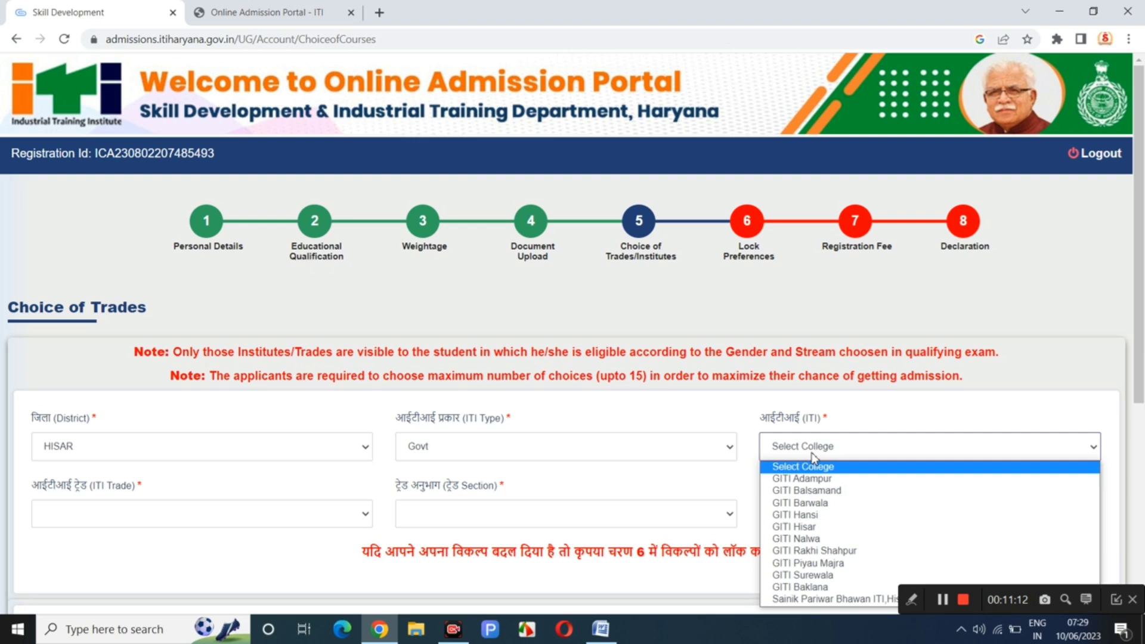
click(821, 526)
Add the Electrician trade with its Electrician NCVT section to the list
click(176, 523)
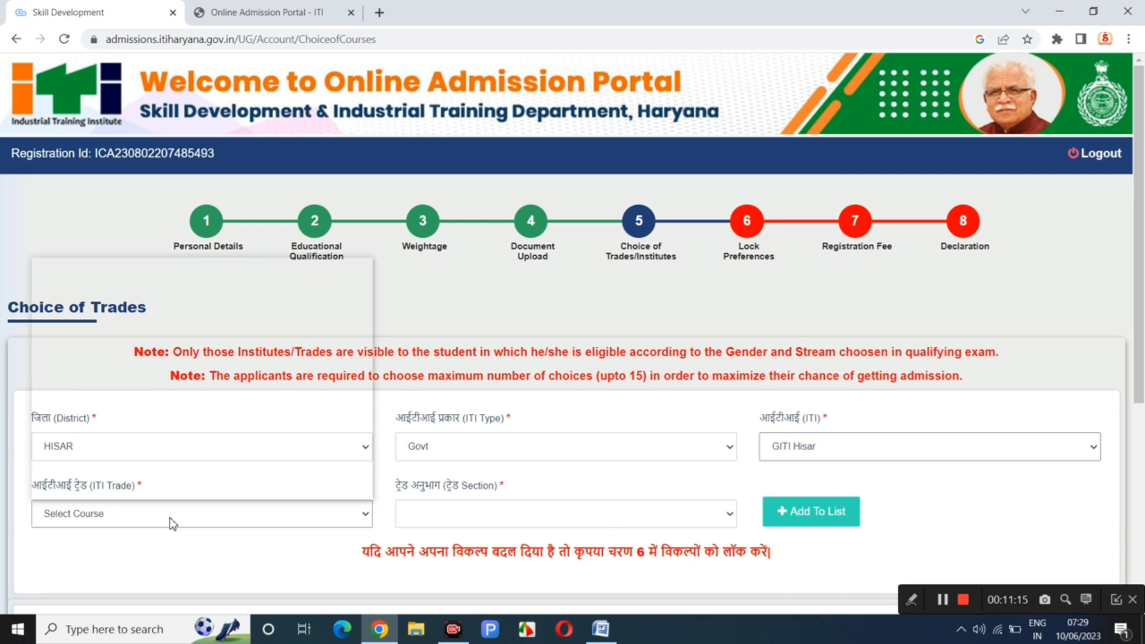
key(e)
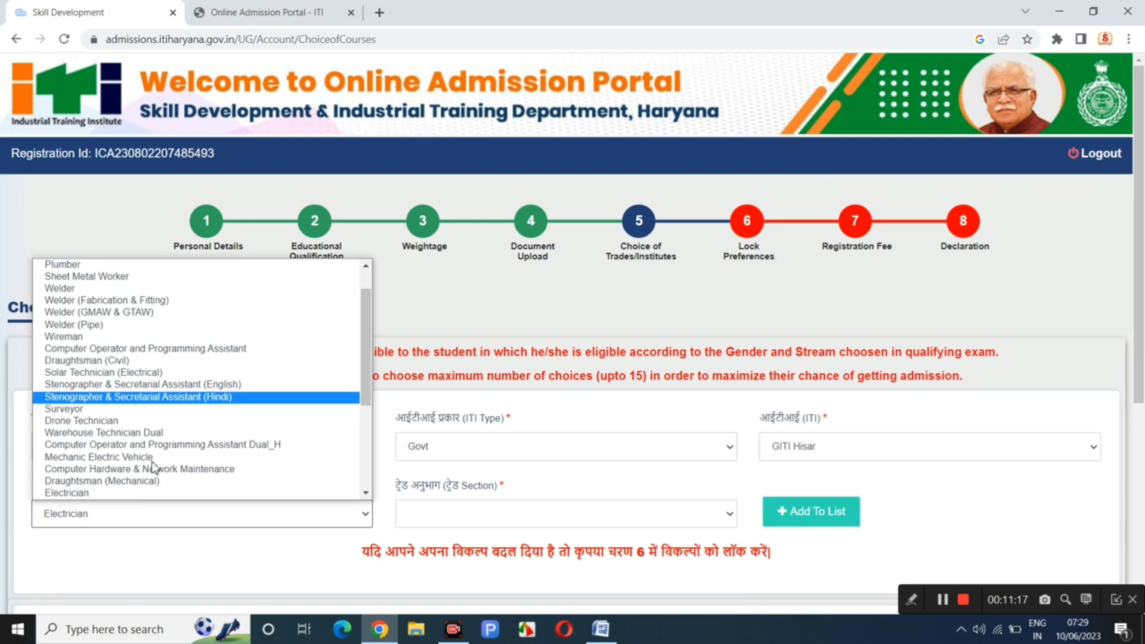
scroll(106, 497, down, 1)
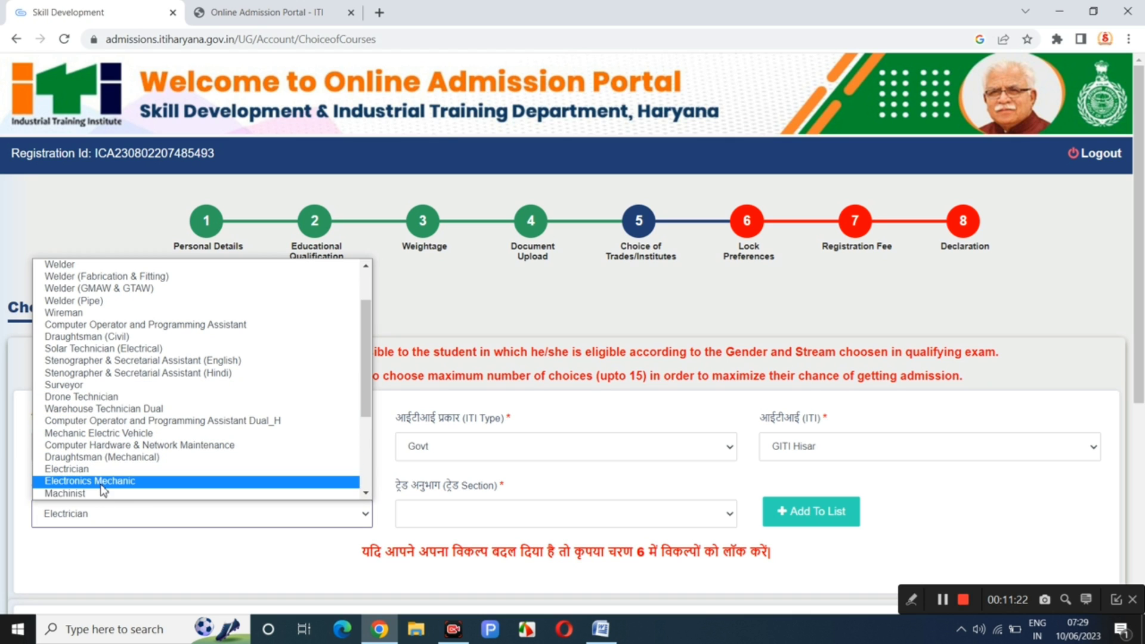
click(104, 470)
click(461, 521)
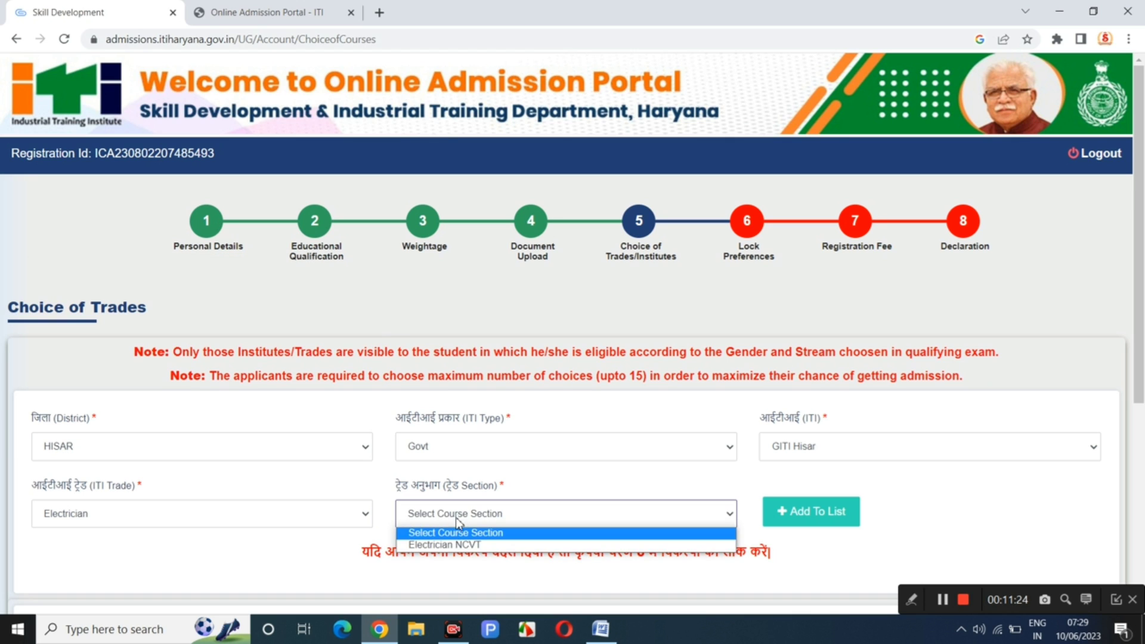
click(460, 544)
click(790, 520)
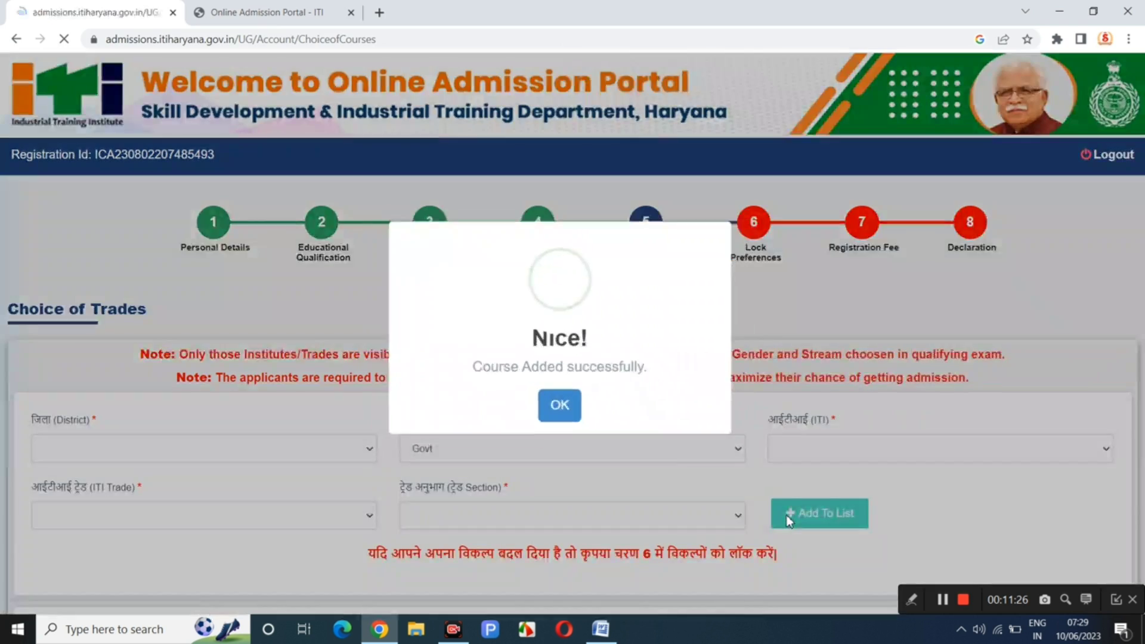
click(787, 522)
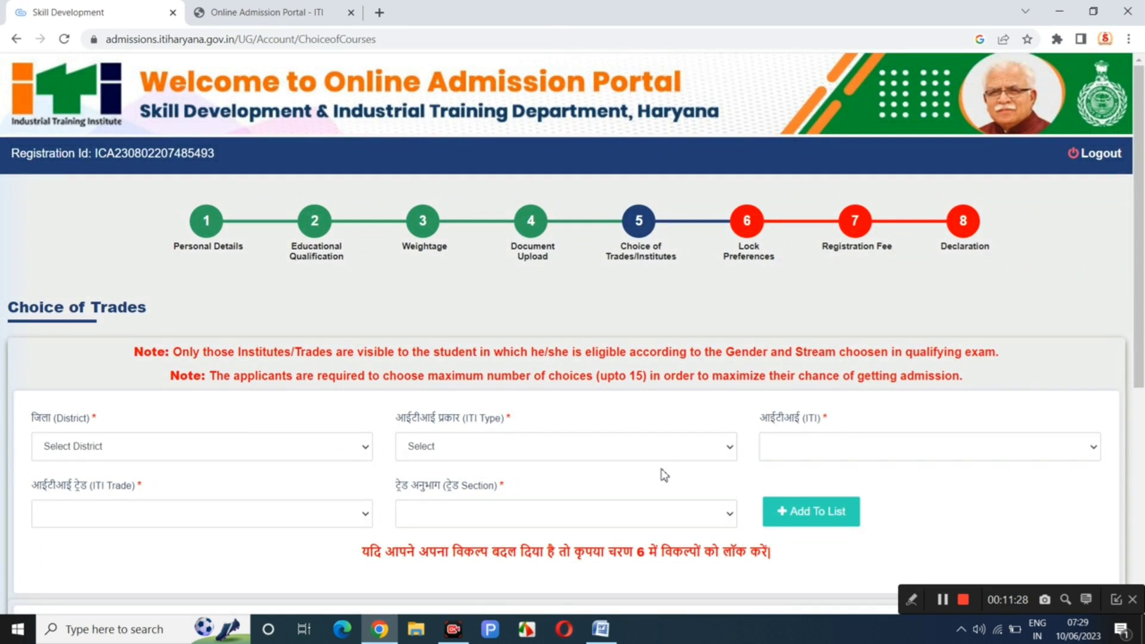
scroll(662, 472, down, 3)
scroll(664, 476, down, 2)
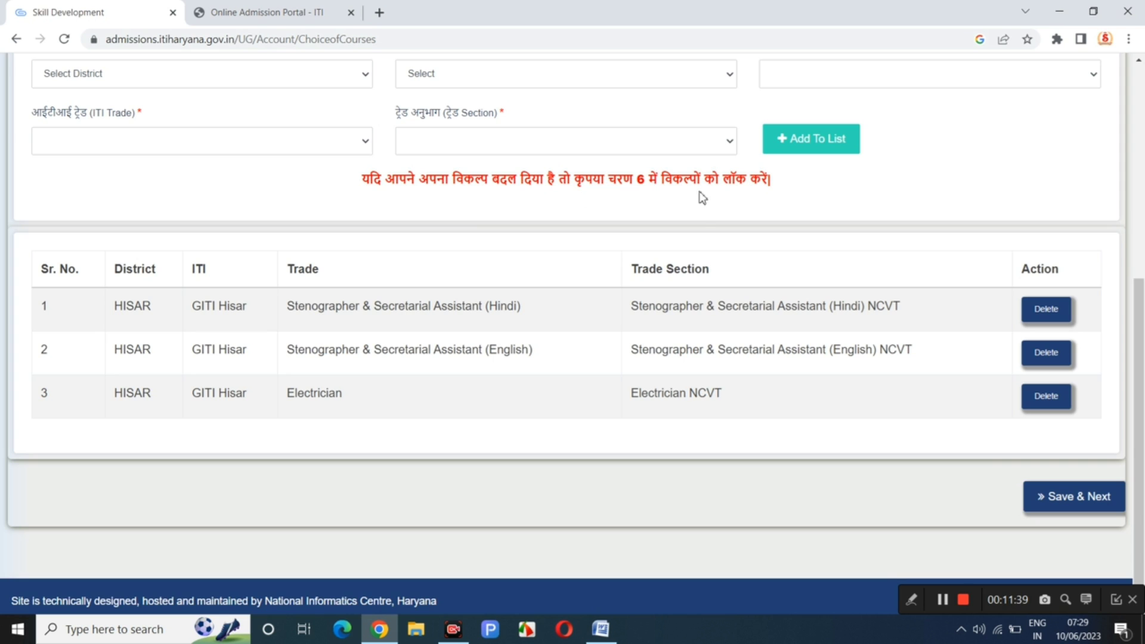
scroll(699, 191, up, 5)
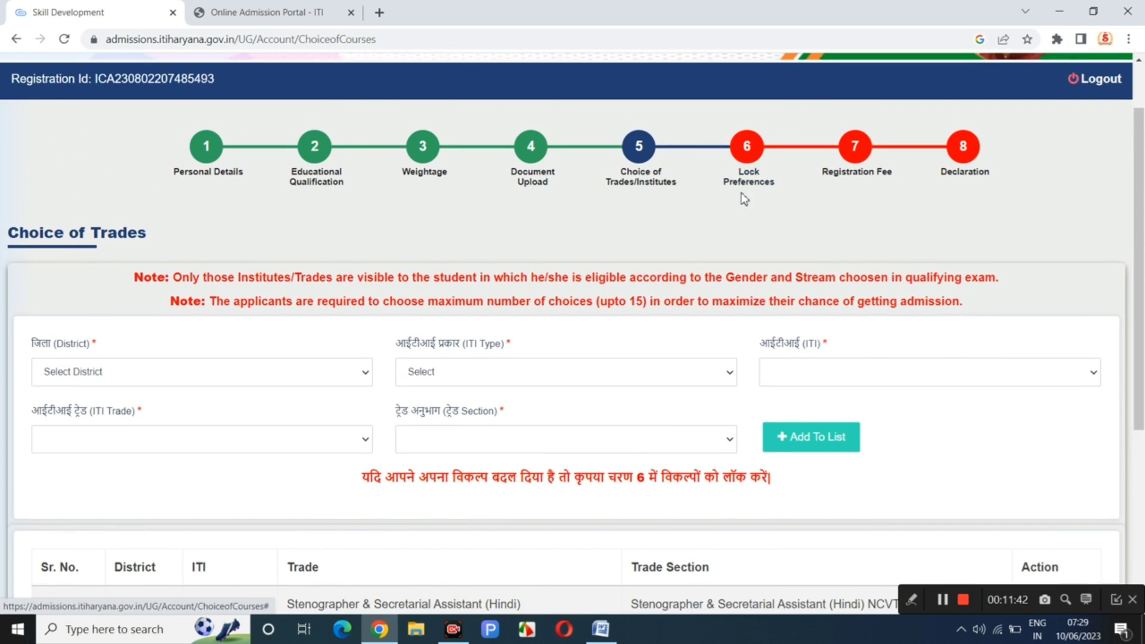
scroll(743, 200, down, 5)
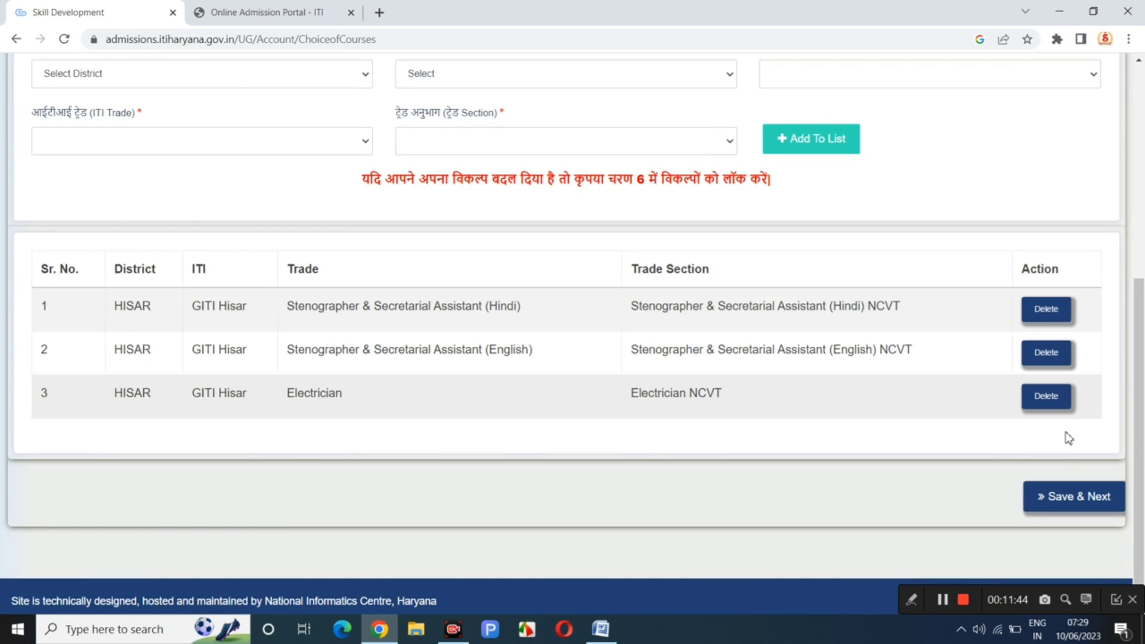
Order preferences as Hindi stenographer first, English stenographer second, Electrician third
click(1069, 501)
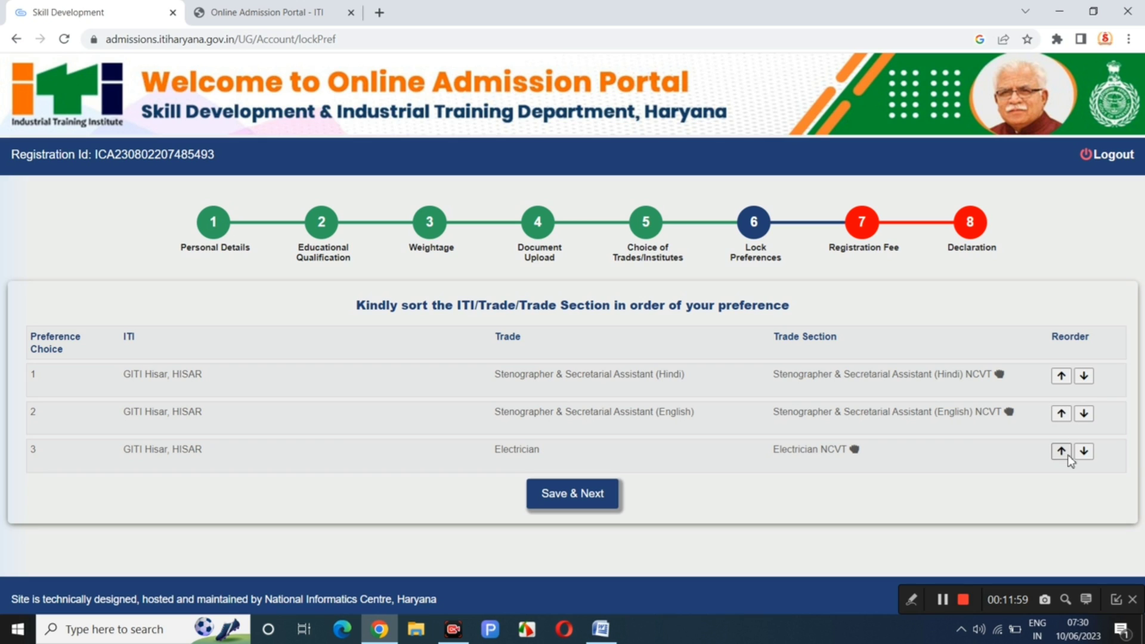
click(1084, 375)
click(1084, 414)
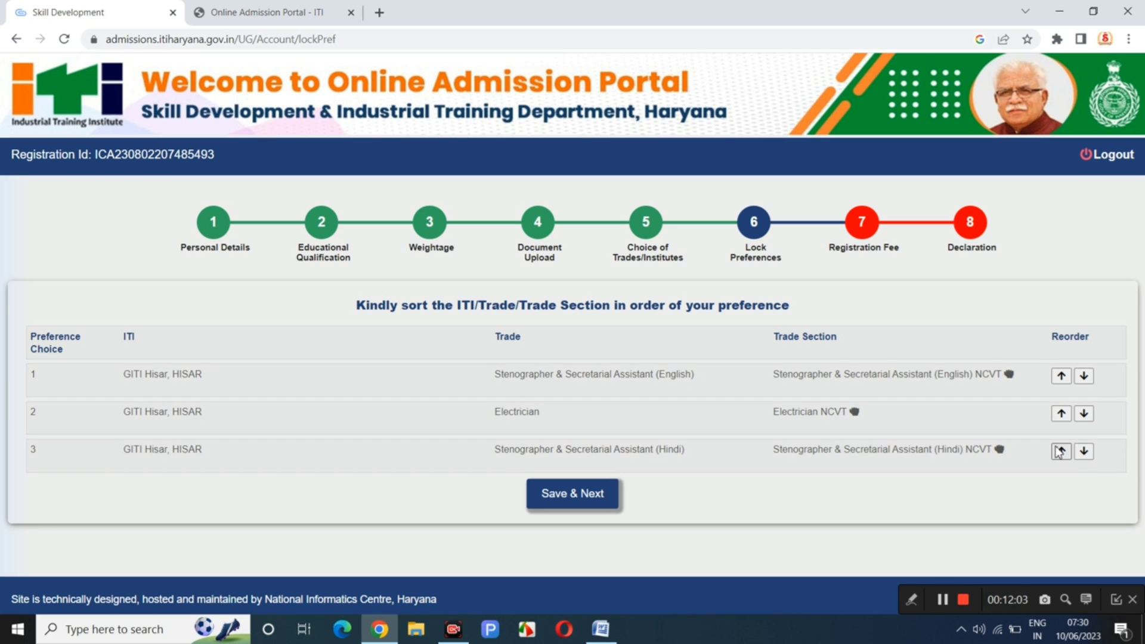
click(1062, 452)
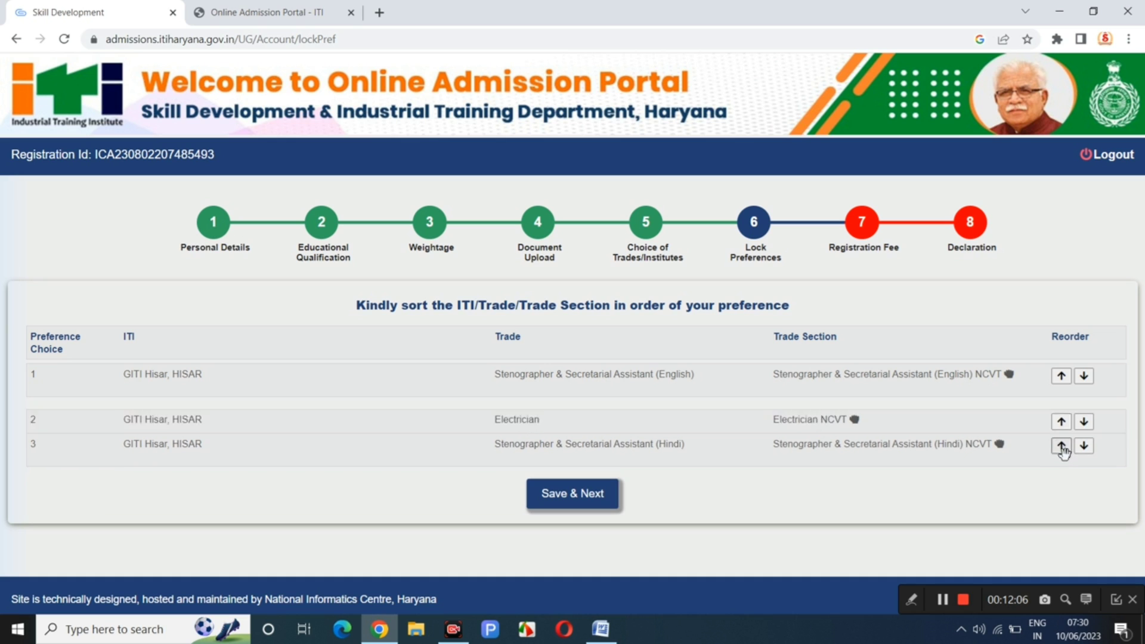
click(1061, 416)
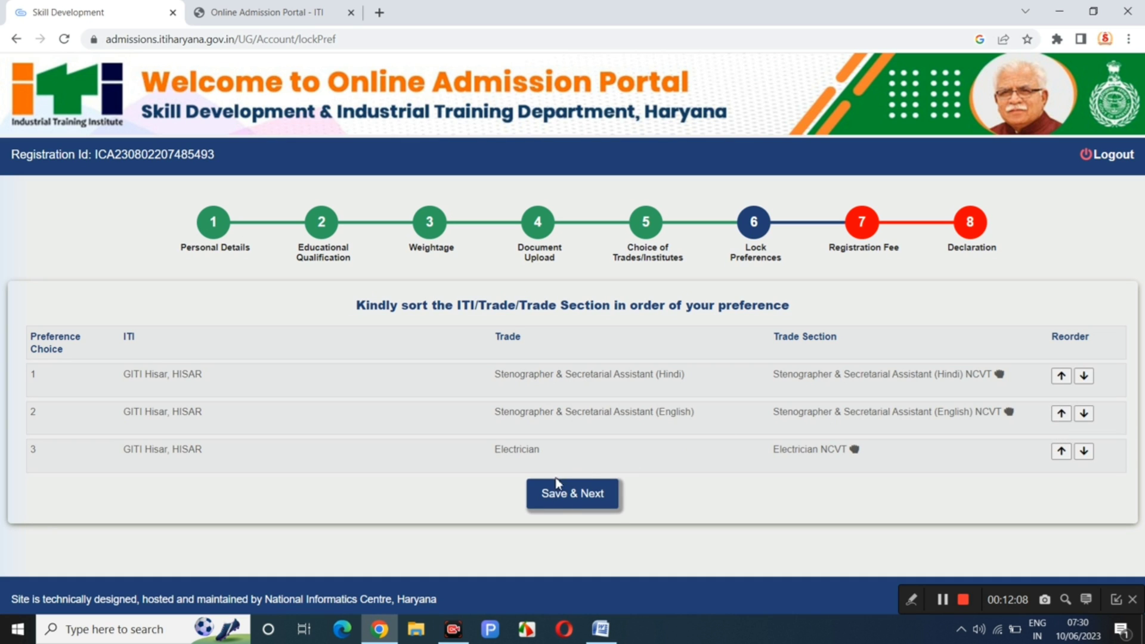
Save the preference order and confirm with 'Yes, I am Sure!'
click(561, 499)
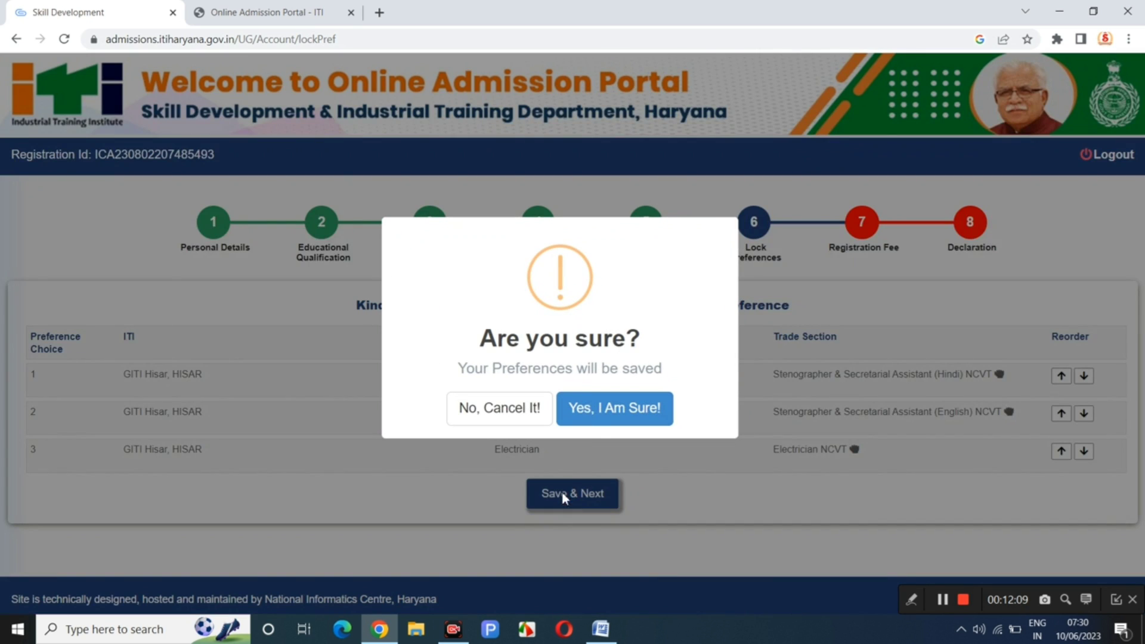
click(607, 410)
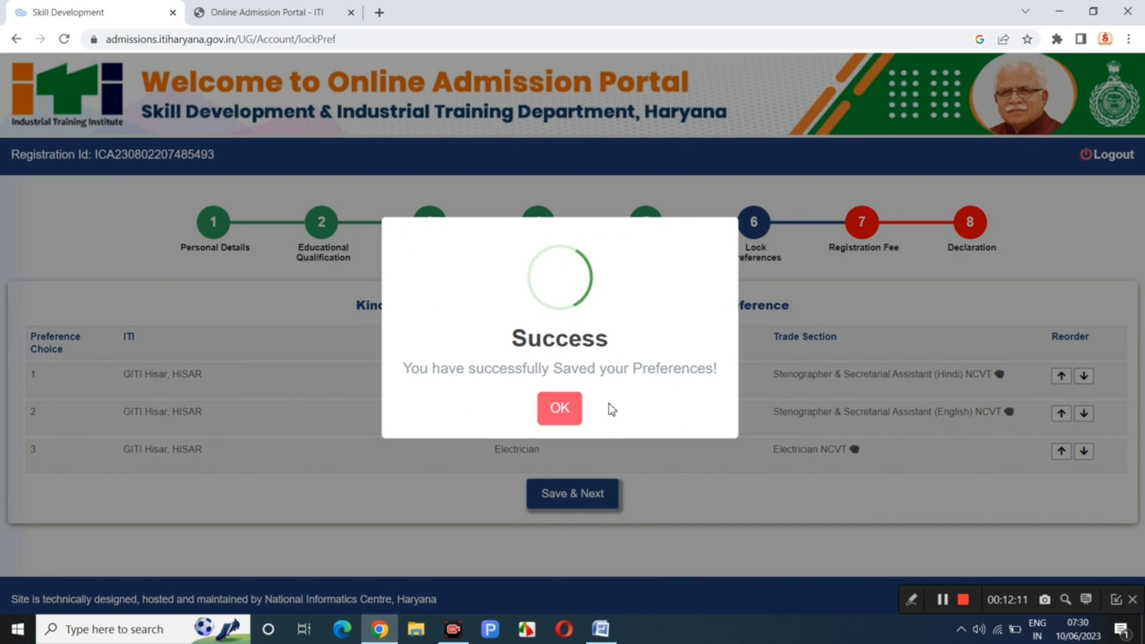
click(547, 412)
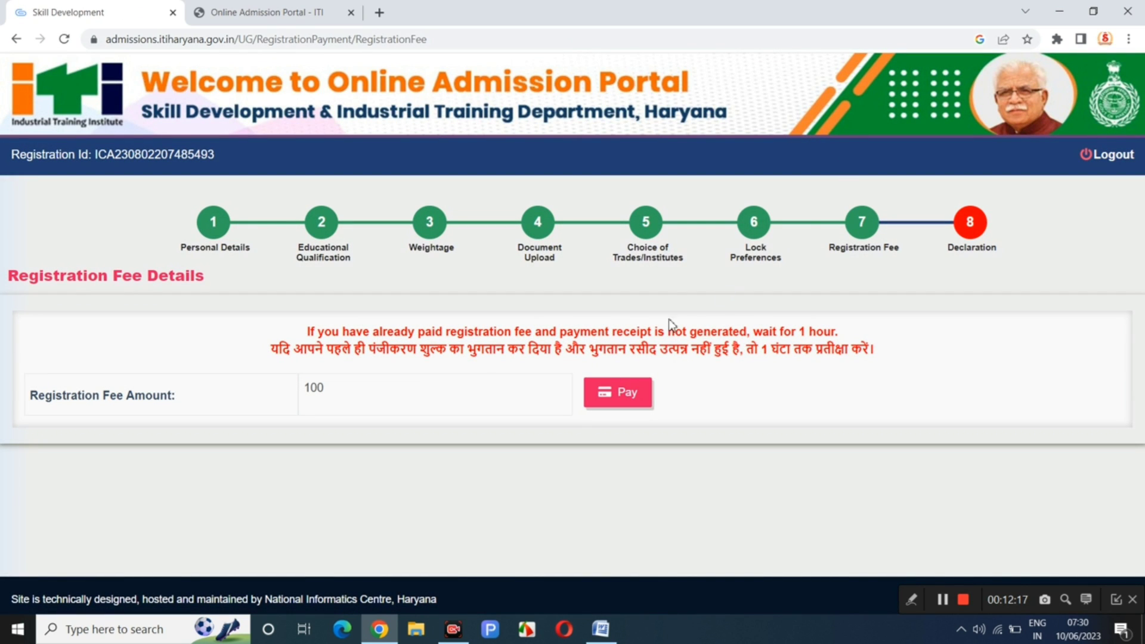
Pay the ₹100 registration fee to open the CCAvenue billing page
click(616, 395)
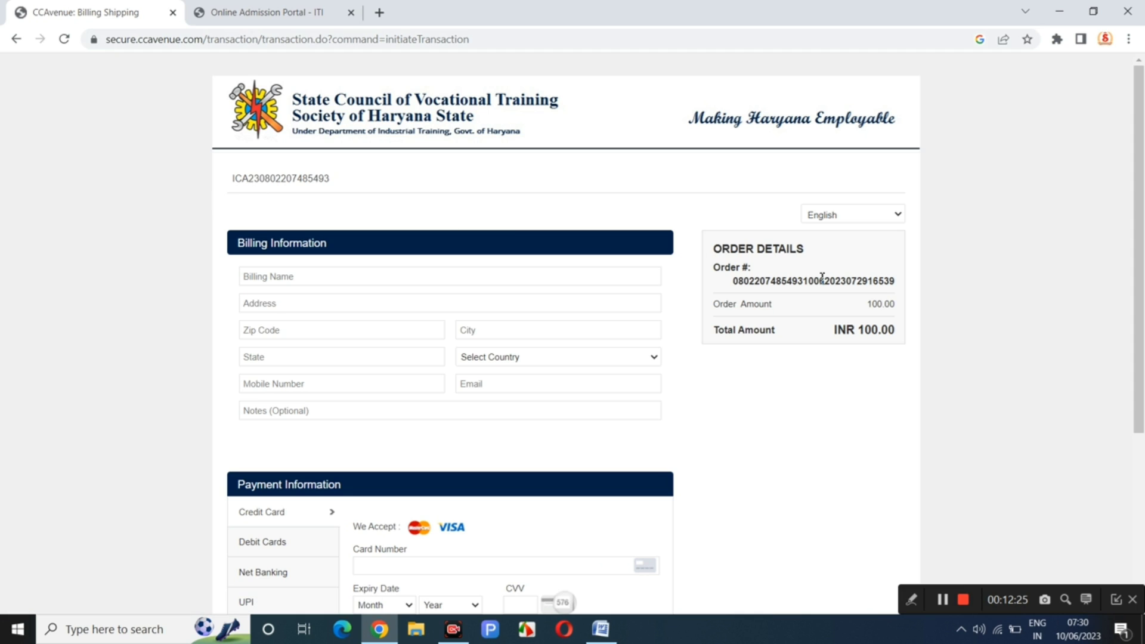
Autofill the billing form from saved details and retype the billing name
click(301, 276)
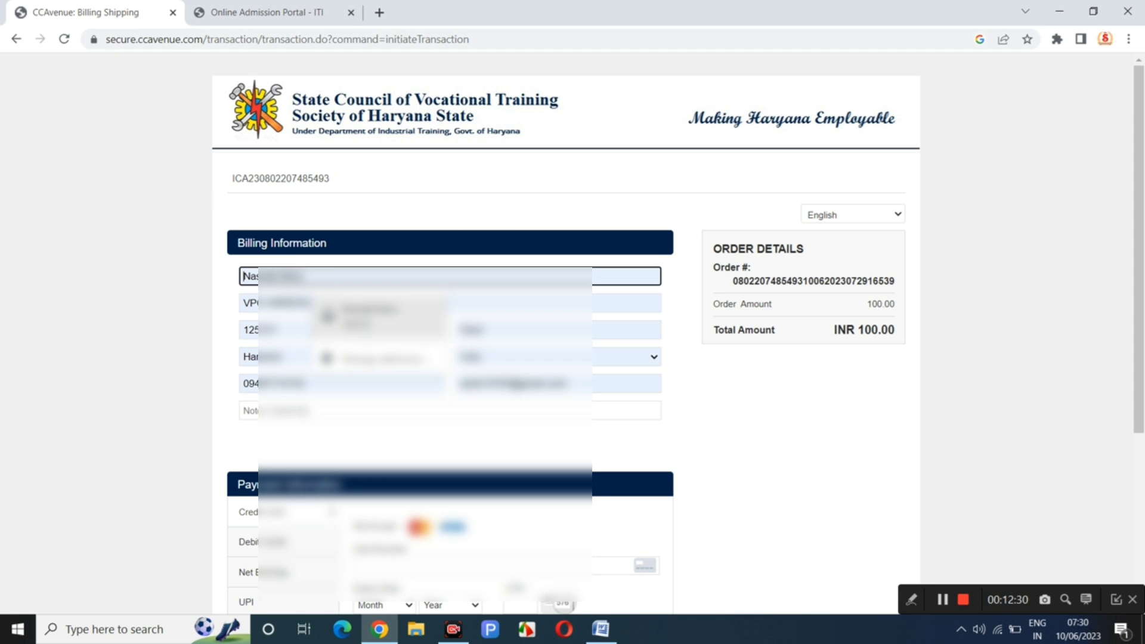
click(327, 316)
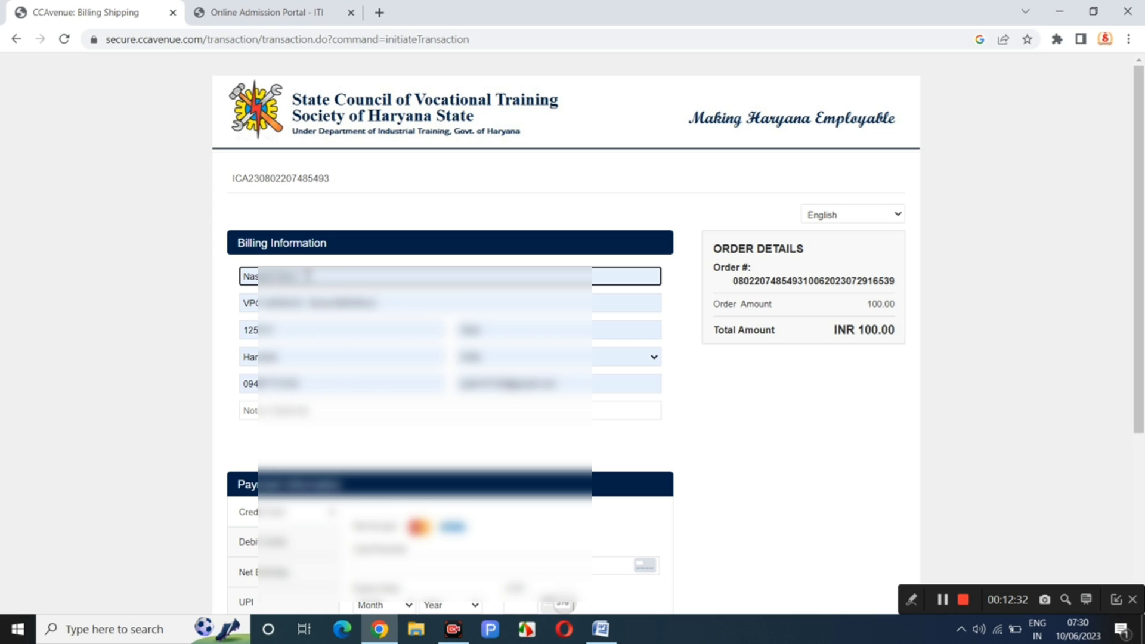
drag(307, 276, 208, 278)
text(SAL)
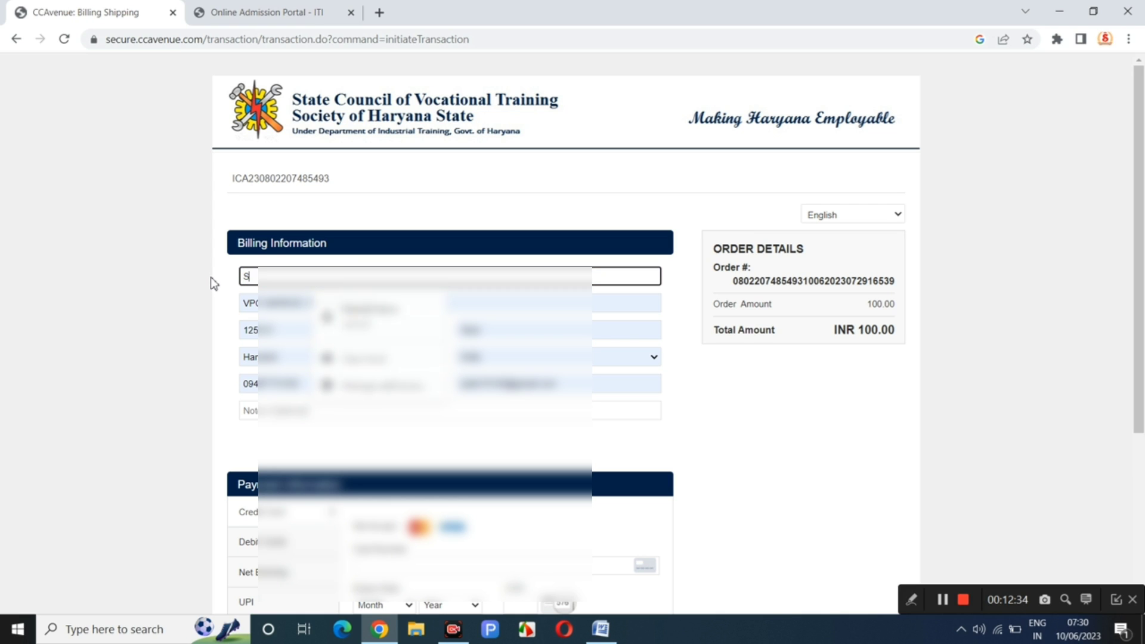
click(197, 325)
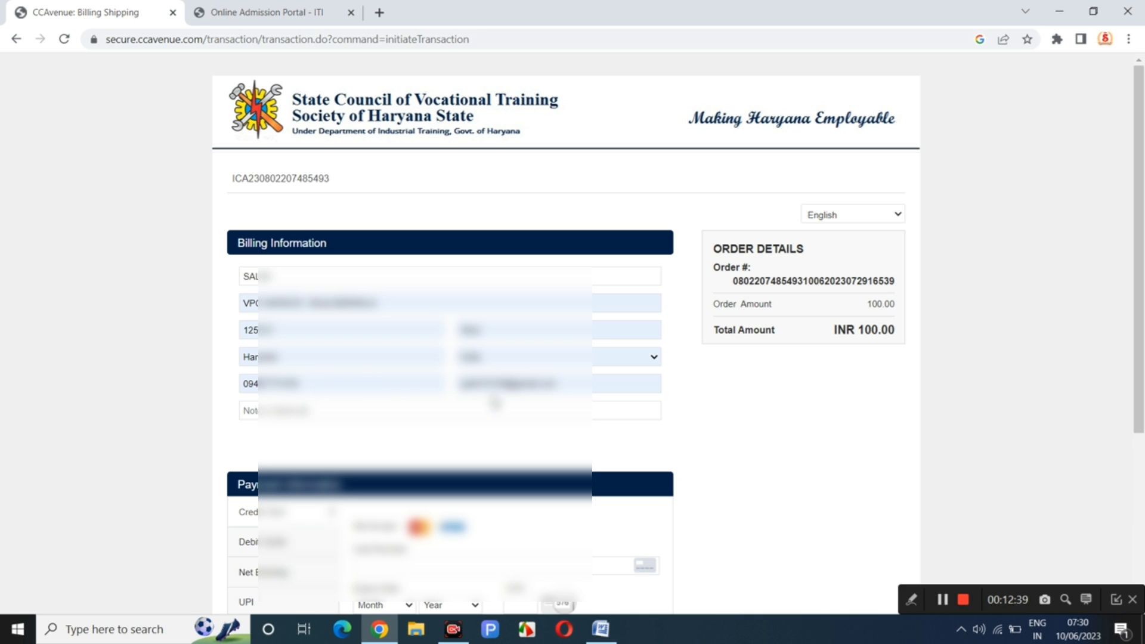
scroll(582, 385, down, 1)
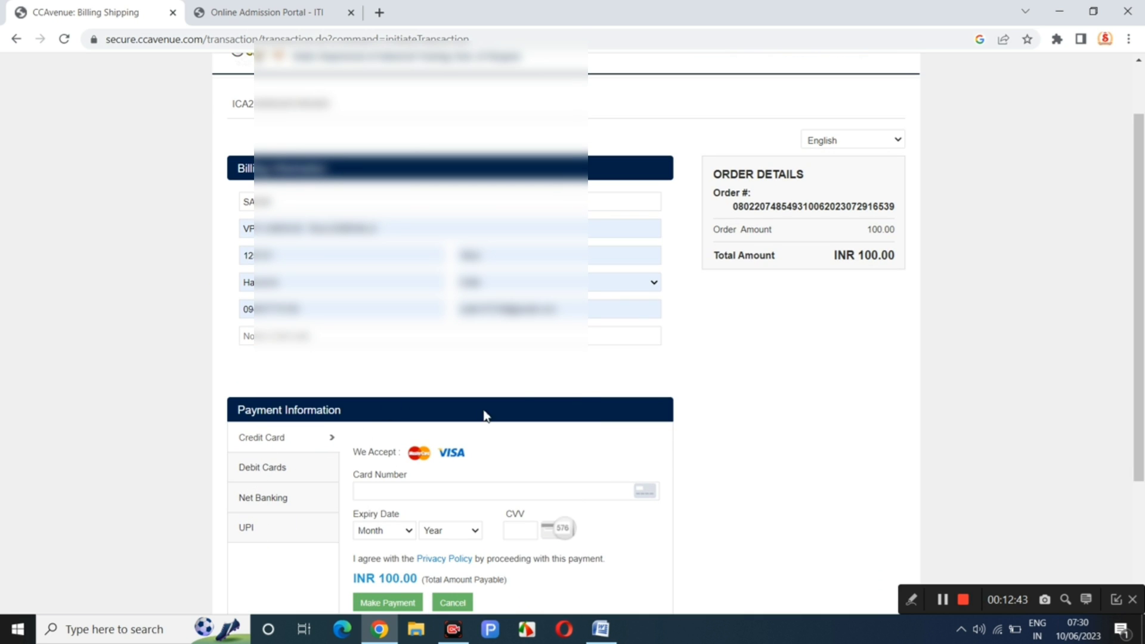
Switch to UPI payment, try PhonePe and enter the UPI ID
scroll(484, 415, down, 3)
click(256, 355)
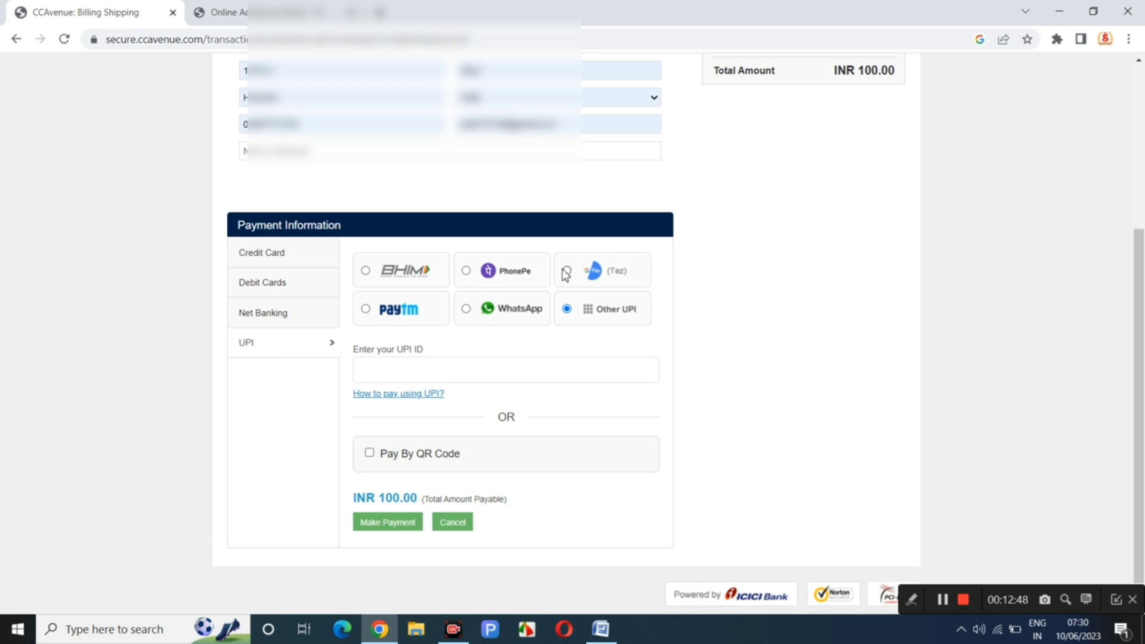
click(476, 281)
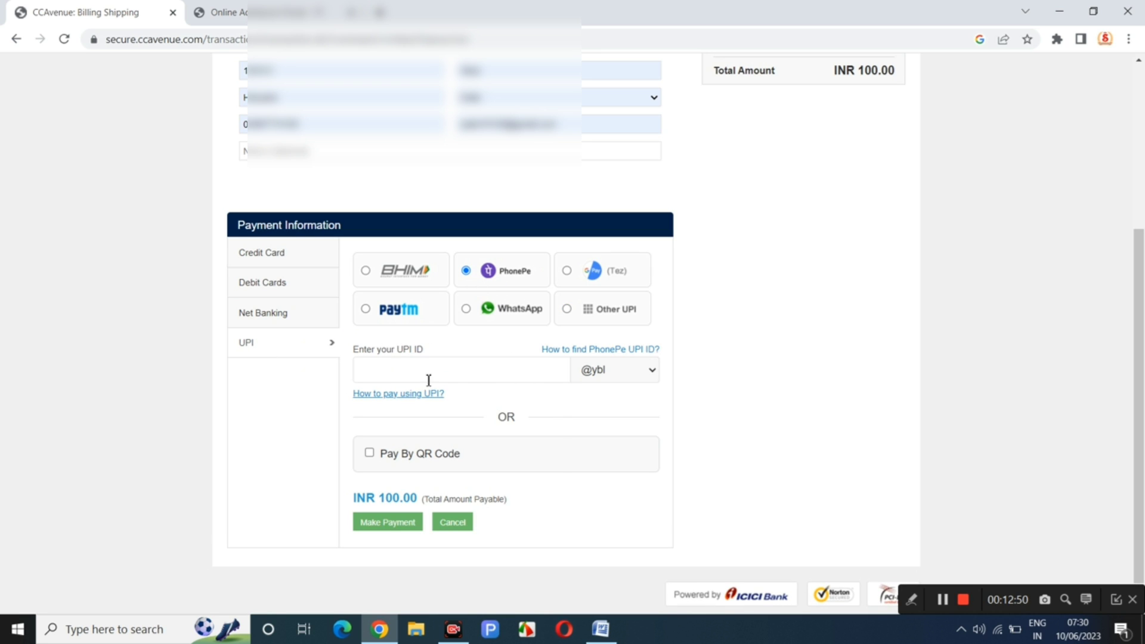
click(407, 376)
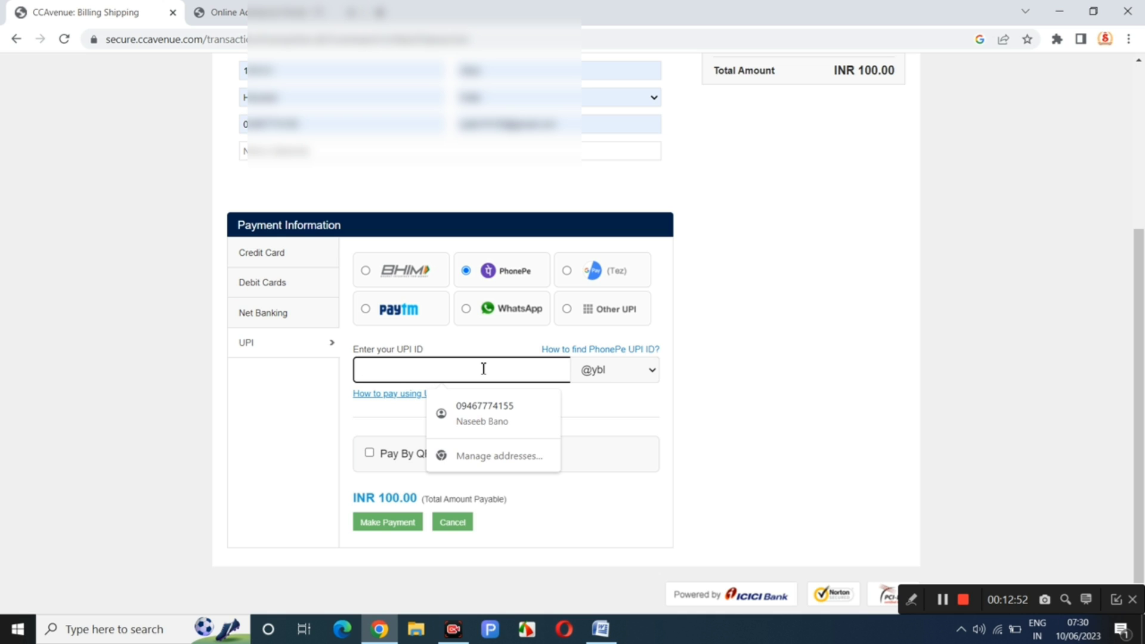
text(SF)
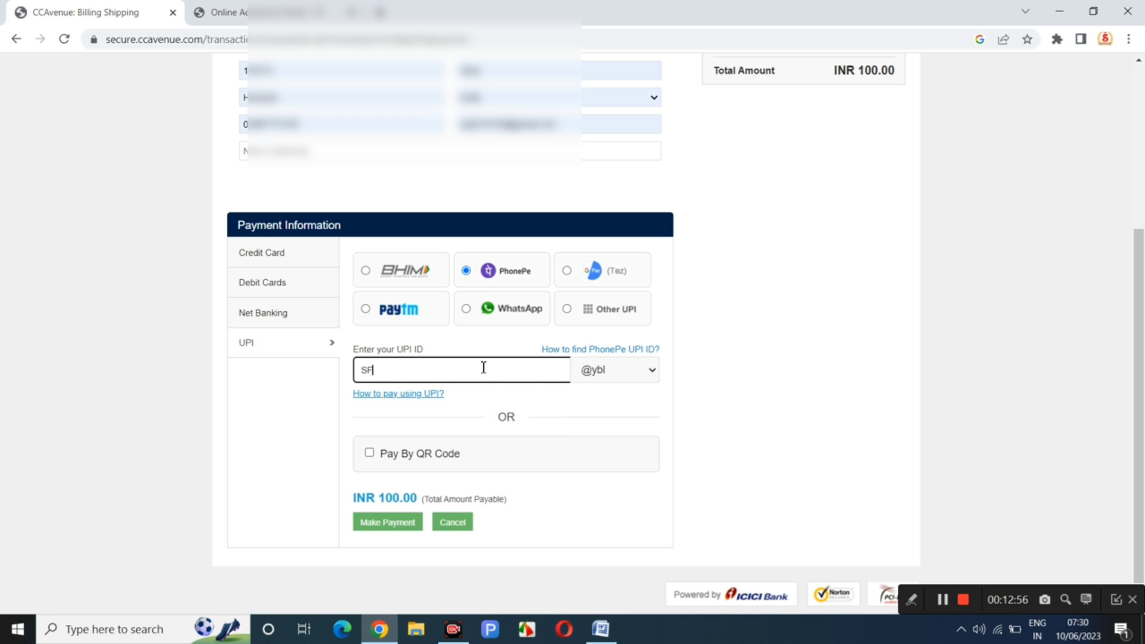
click(627, 379)
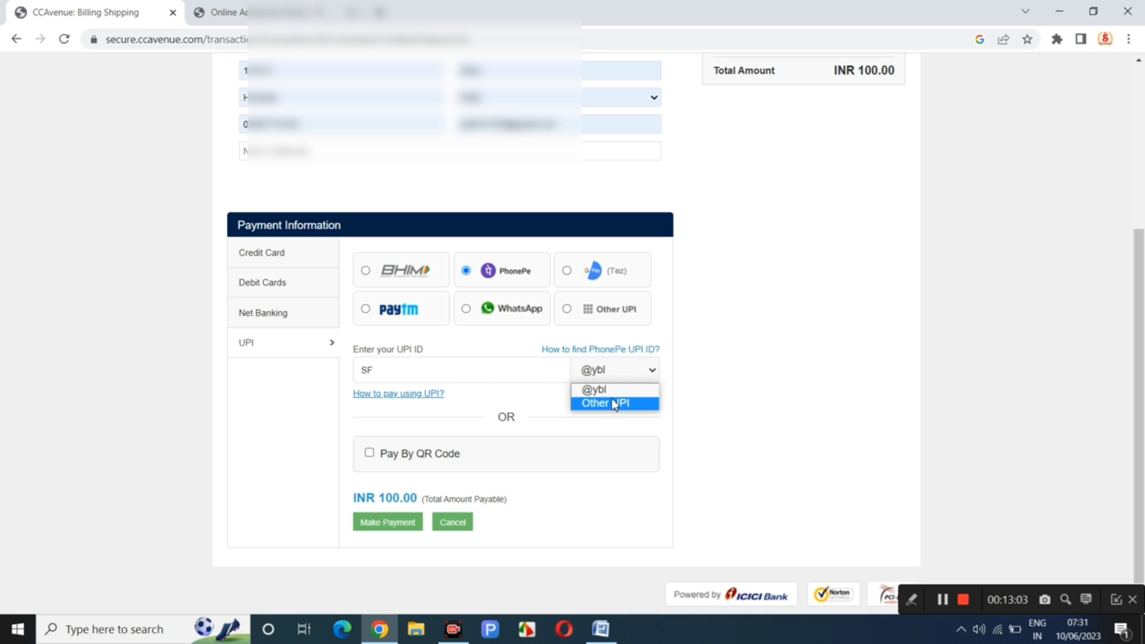
click(613, 375)
click(566, 270)
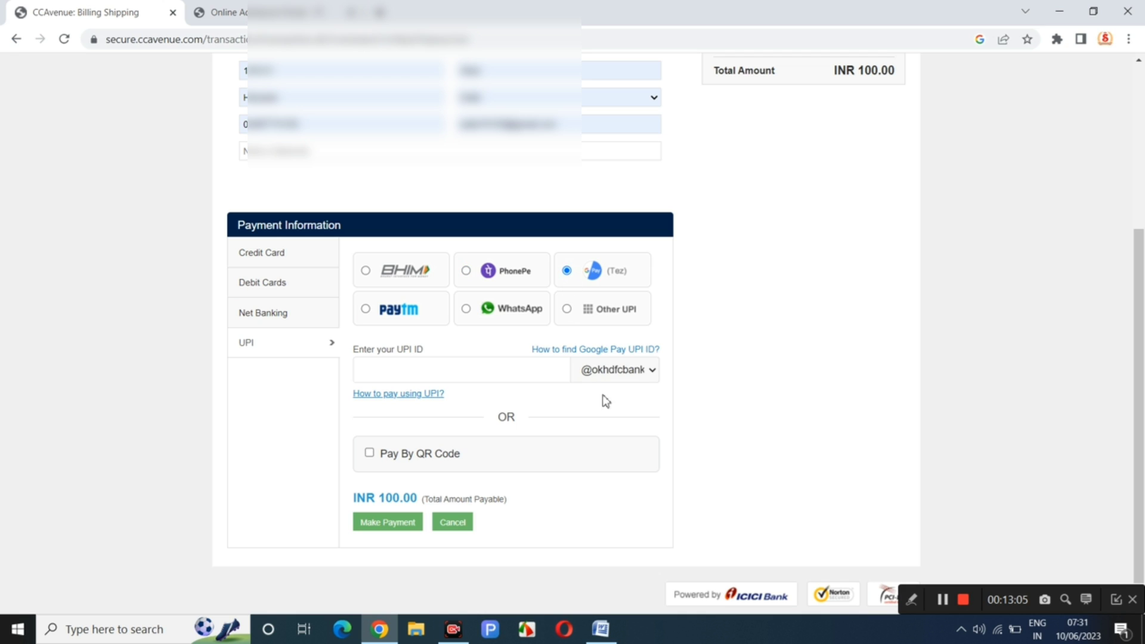
click(624, 376)
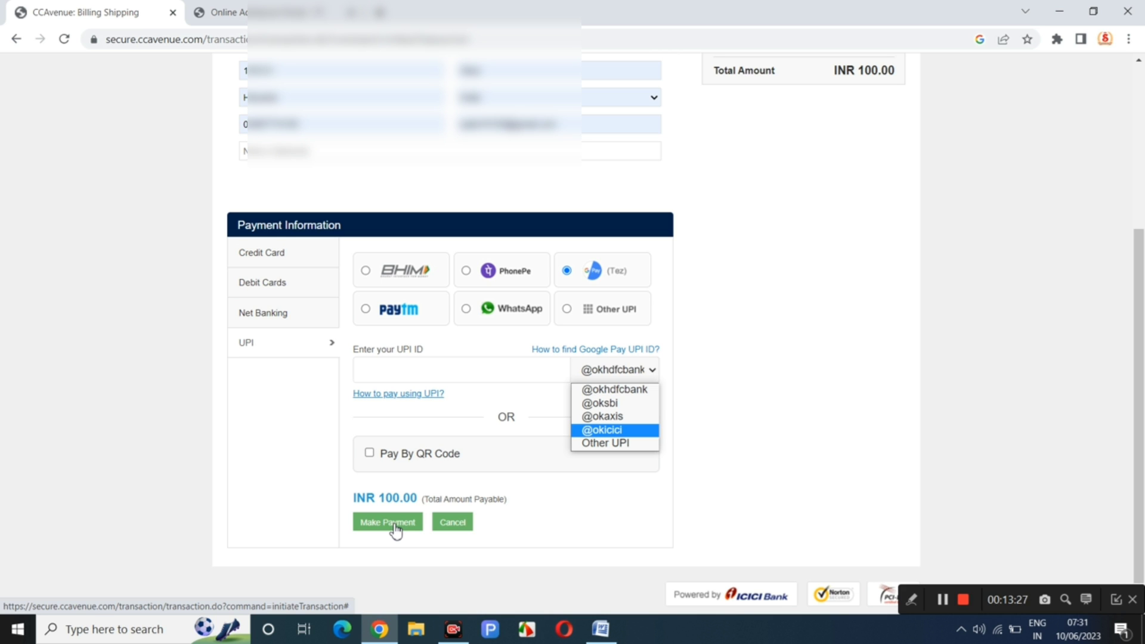
click(374, 531)
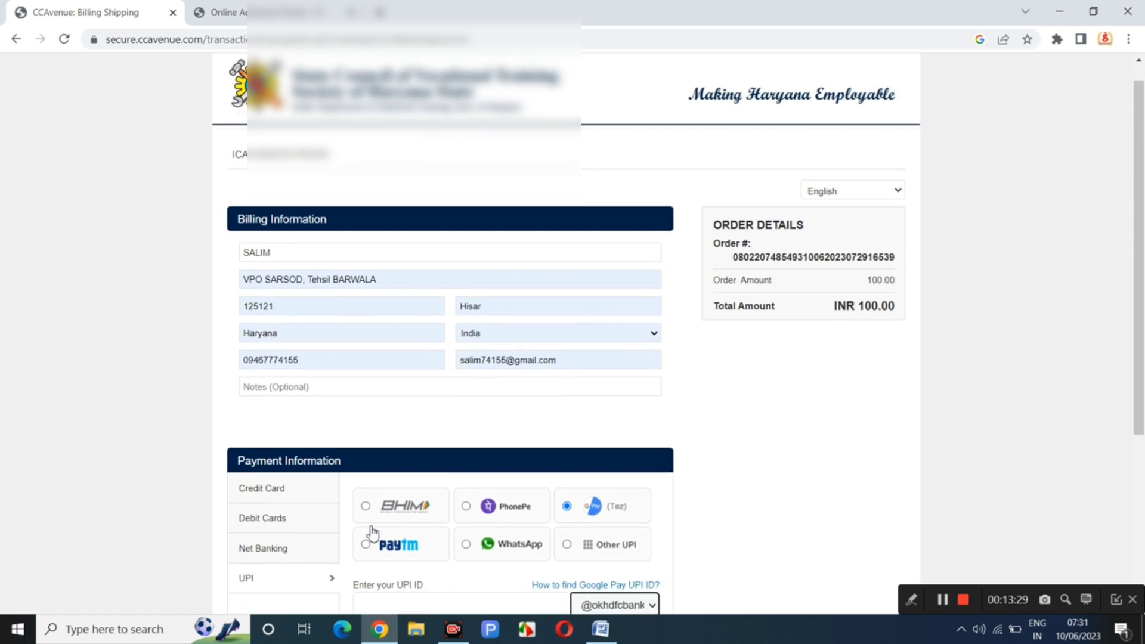
scroll(372, 532, down, 5)
scroll(373, 532, up, 5)
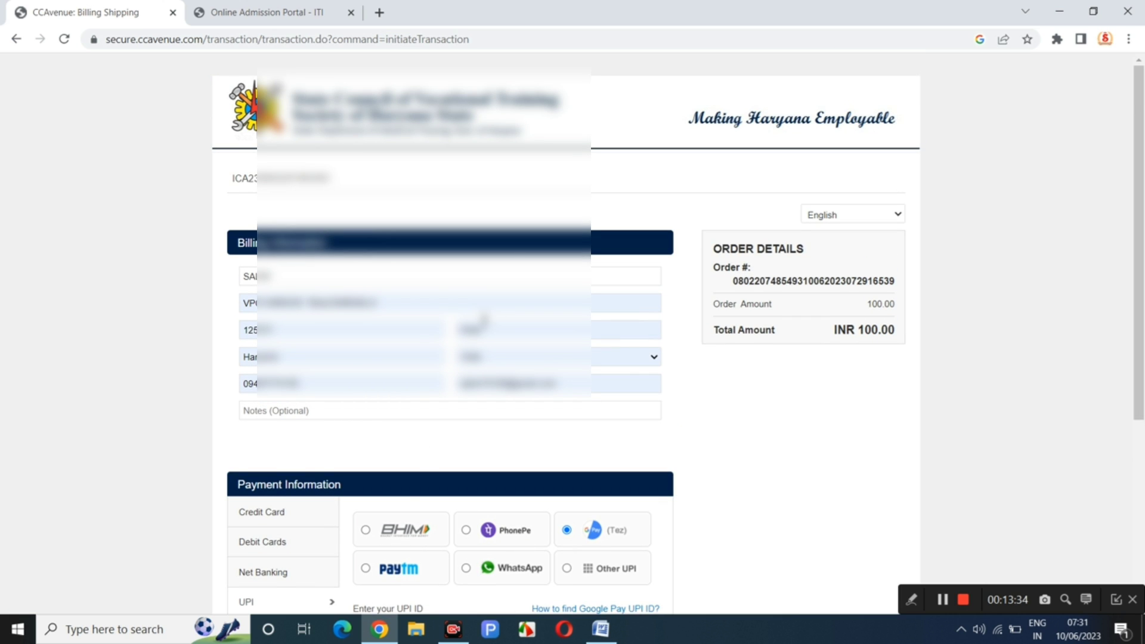
scroll(485, 321, down, 5)
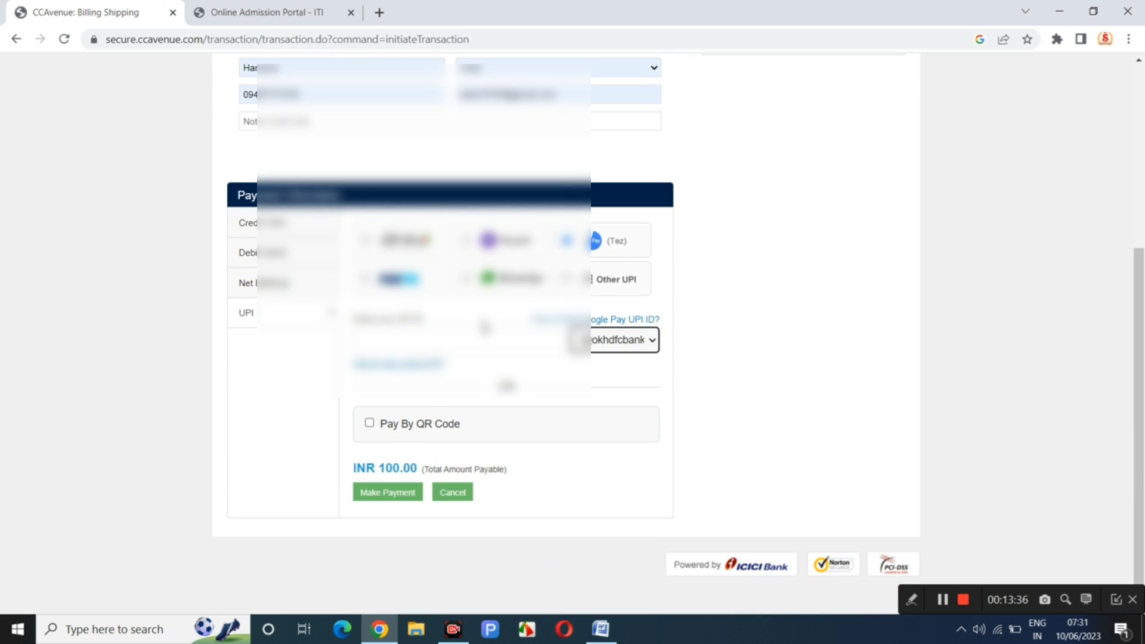